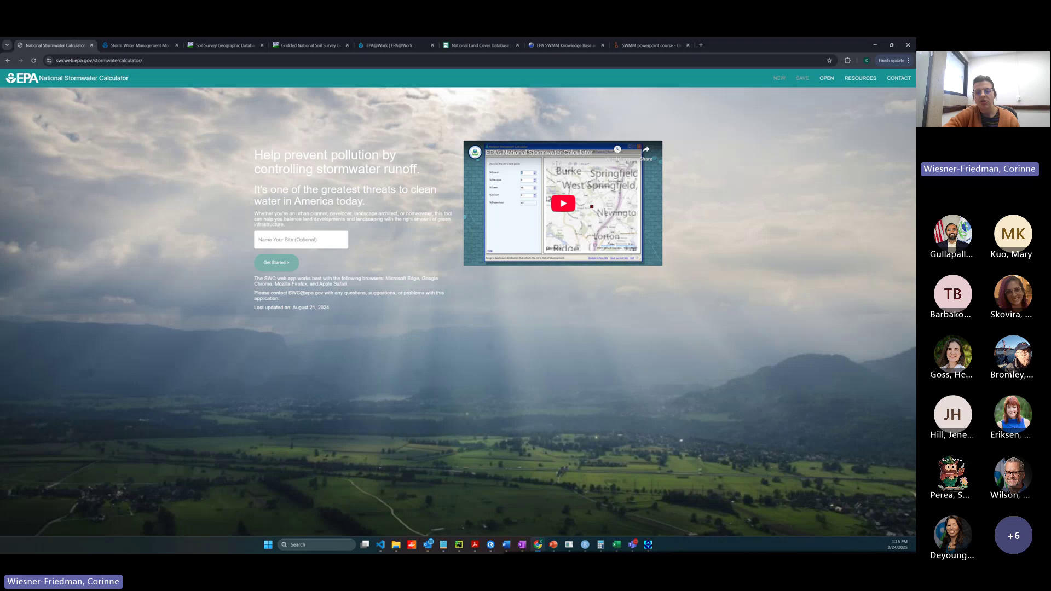
{"action": "key", "text": "super+d"}
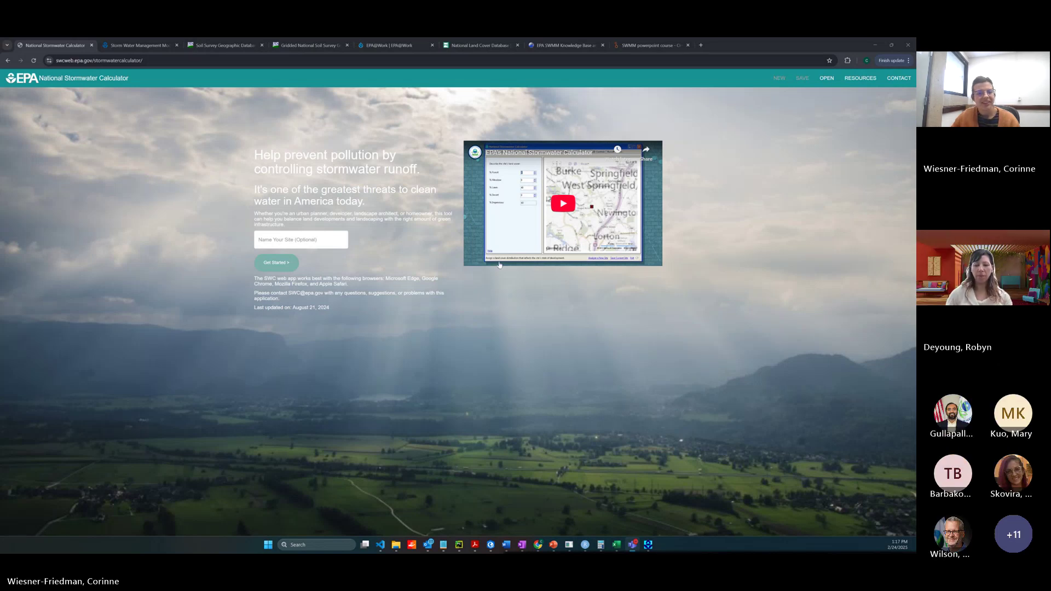
{"action": "left_click", "coordinate": [314, 238]}
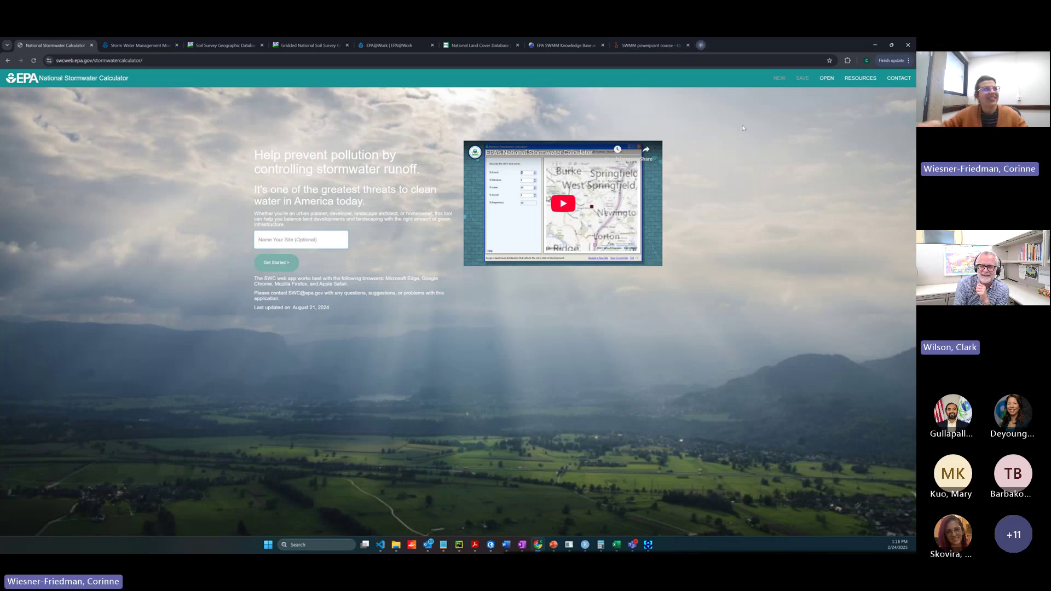
- Search the web in a new tab for "berkley address" and decline the use of precise location
{"action": "left_click", "coordinate": [701, 46]}
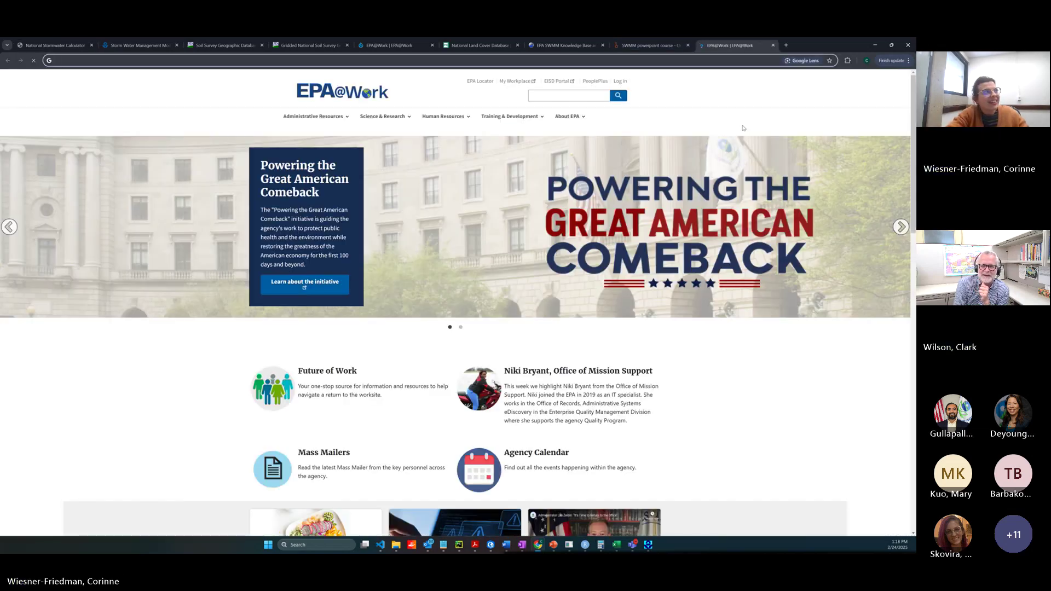
{"action": "type", "text": "berkley a"}
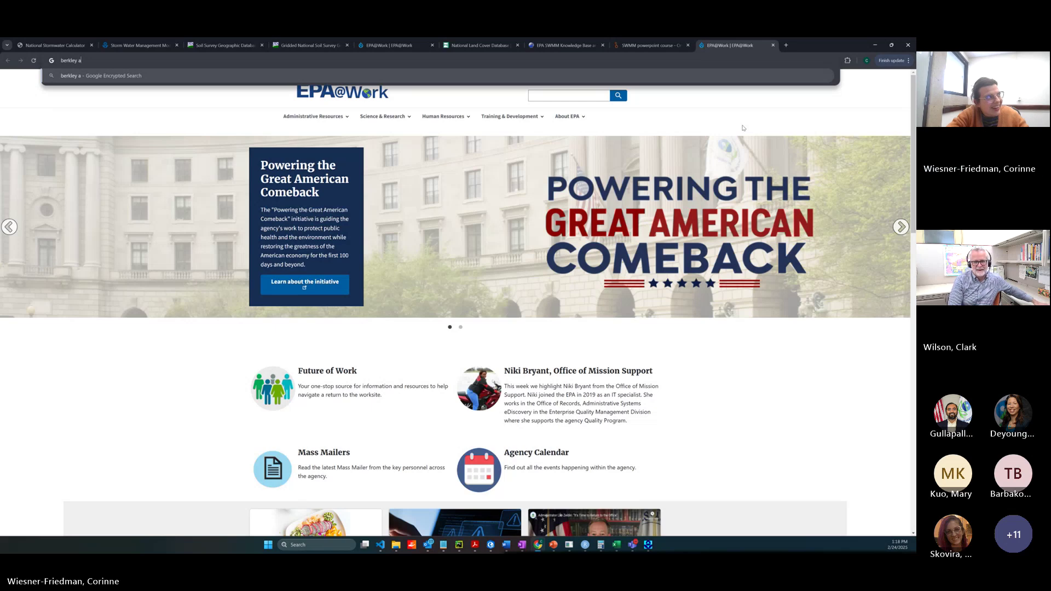
{"action": "type", "text": "ddress"}
{"action": "key", "text": "Return"}
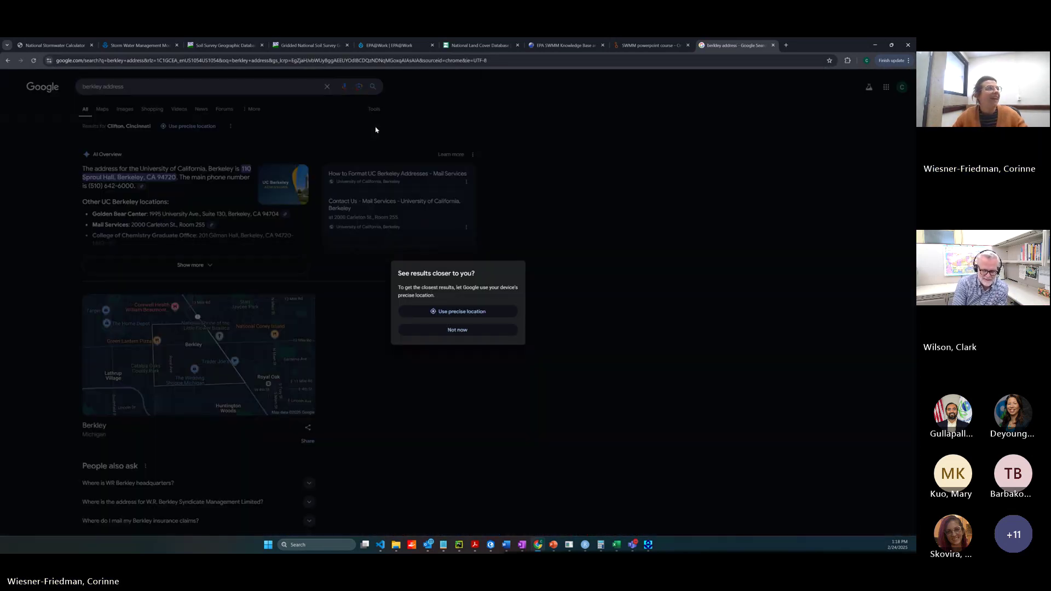
{"action": "left_click", "coordinate": [484, 333]}
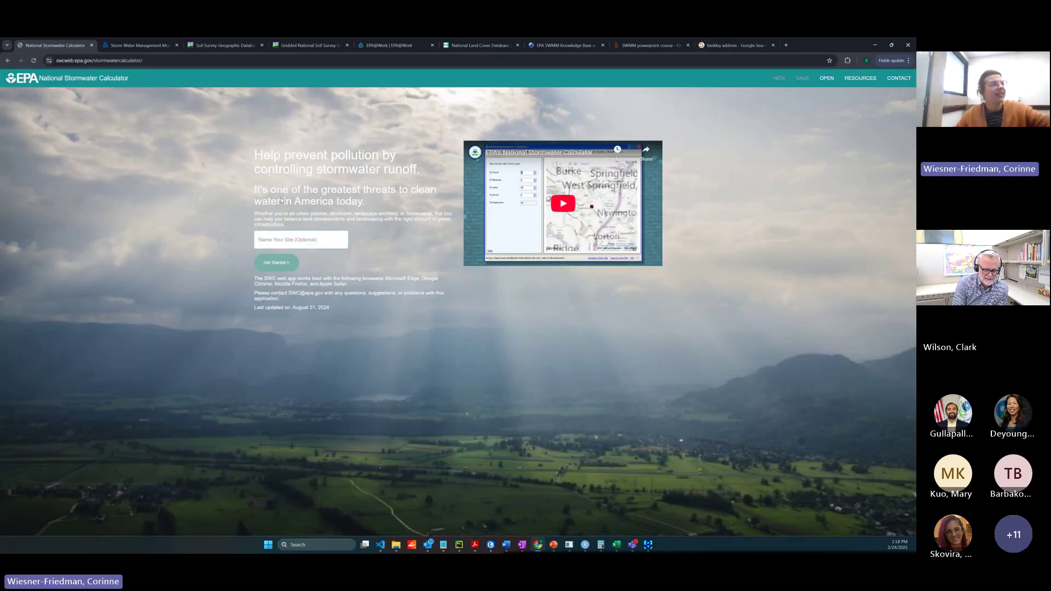
- Return to the National Stormwater Calculator page, name the site "berkley" and start the calculator
{"action": "left_click", "coordinate": [54, 45]}
{"action": "left_click", "coordinate": [292, 246]}
{"action": "type", "text": "berkley"}
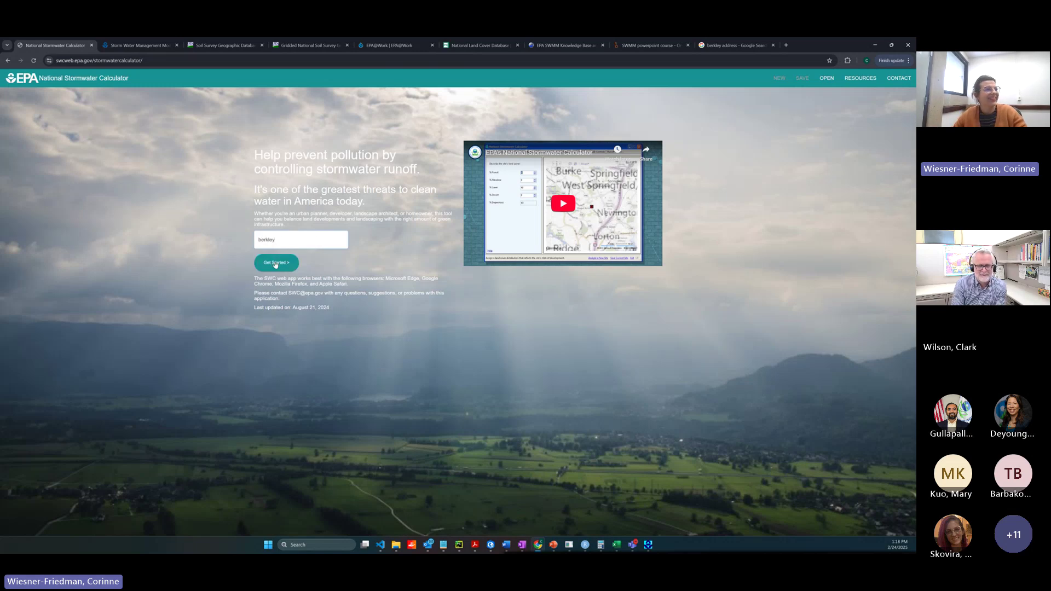
{"action": "left_click", "coordinate": [276, 263]}
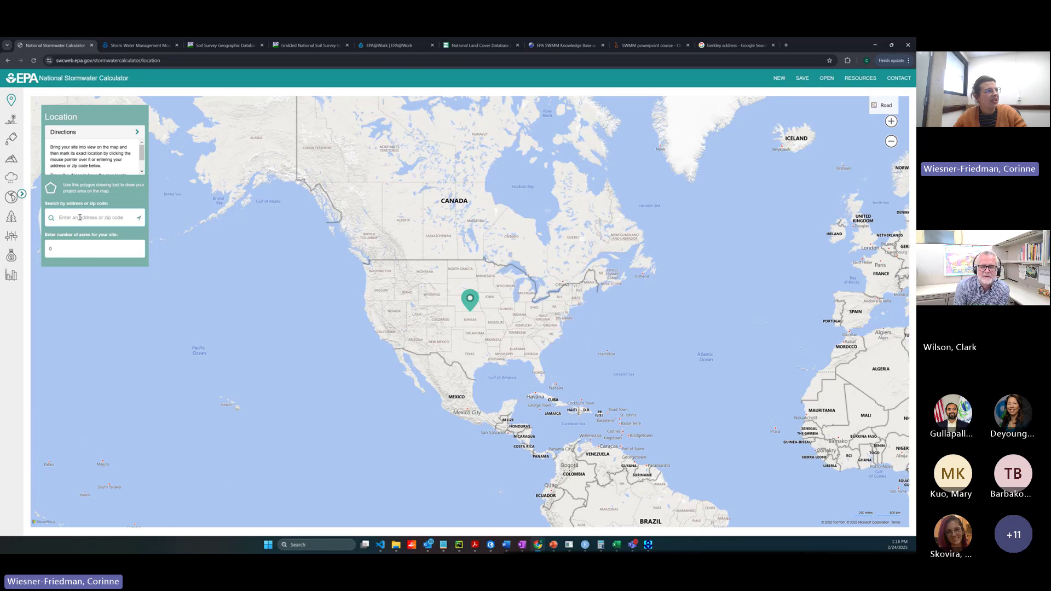
- Locate the site on the map by searching for the University of California, Berkeley street address
{"action": "left_click", "coordinate": [81, 219]}
{"action": "type", "text": "110 Sproul Hall, Berkeley, CA 94720"}
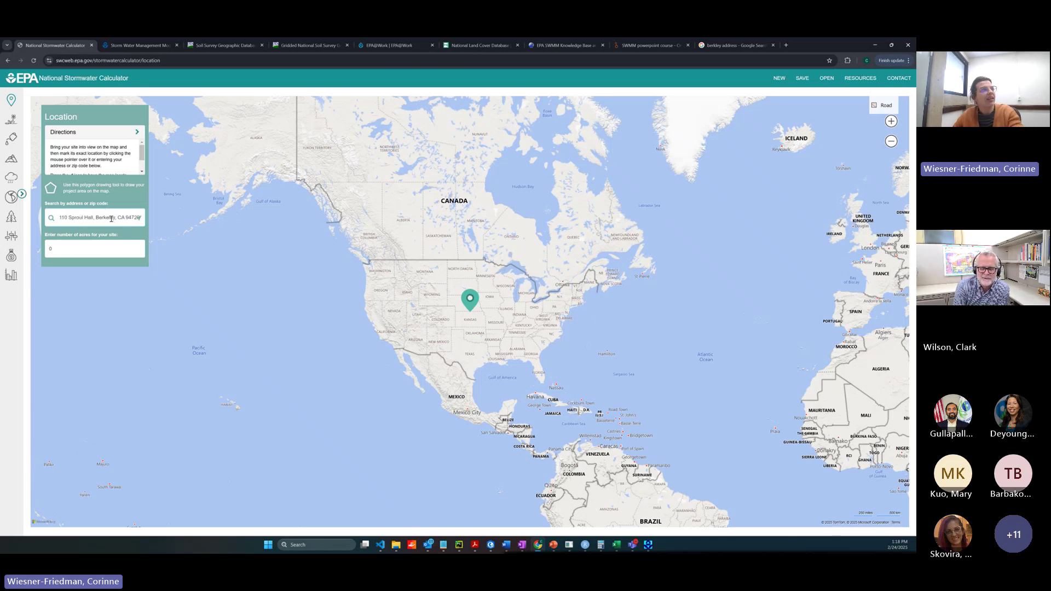
{"action": "key", "text": "Return"}
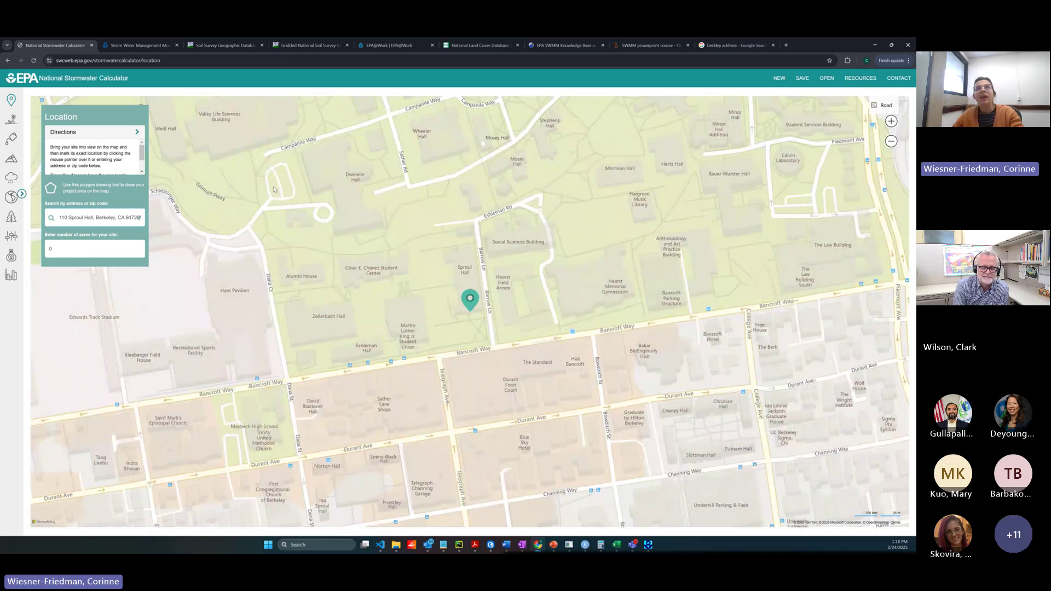
- Switch the site map from the road style to Aerial imagery of the campus
{"action": "left_click_drag", "start_coordinate": [561, 296], "coordinate": [570, 437]}
{"action": "left_click_drag", "start_coordinate": [572, 297], "coordinate": [572, 286]}
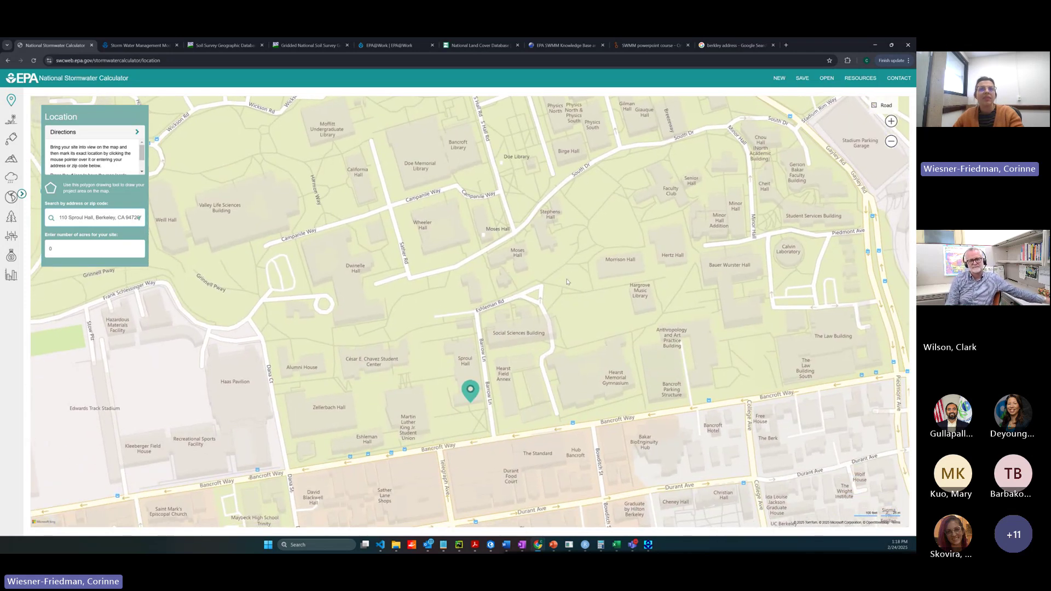
{"action": "left_click", "coordinate": [877, 105]}
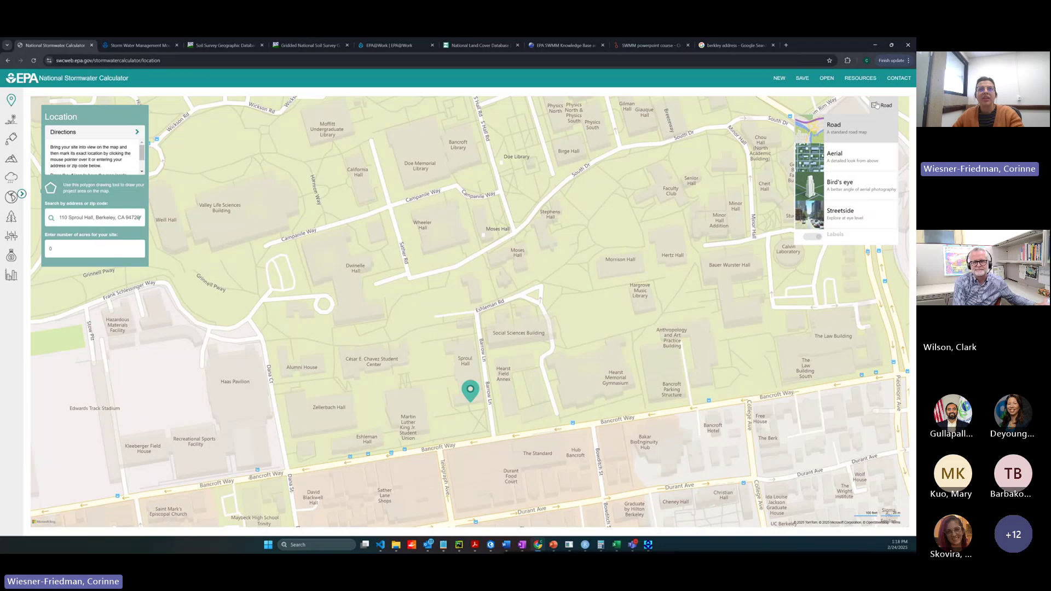
{"action": "left_click", "coordinate": [845, 161]}
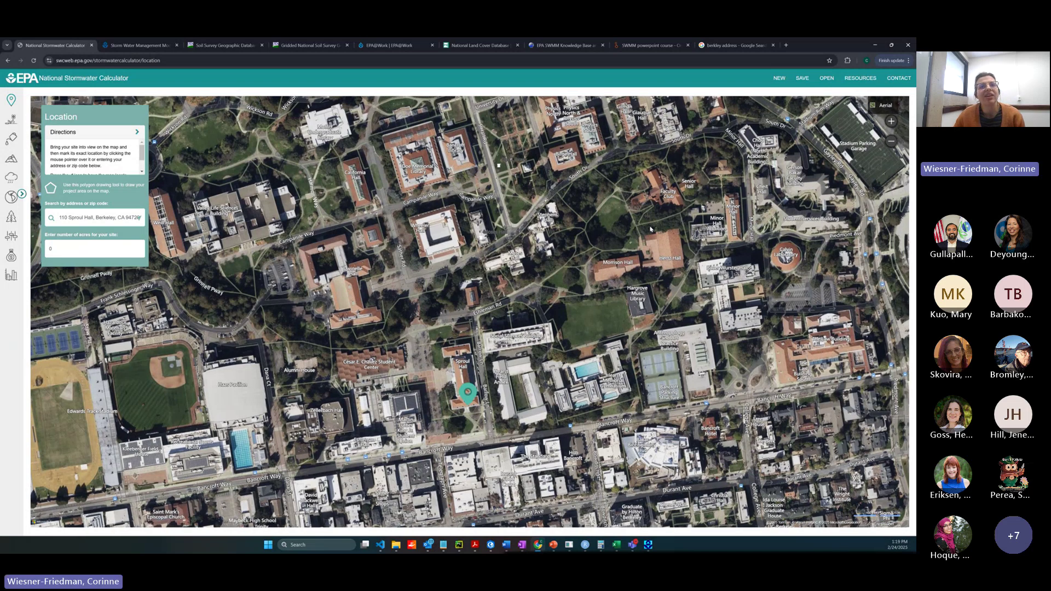
{"action": "left_click_drag", "start_coordinate": [651, 229], "coordinate": [661, 263]}
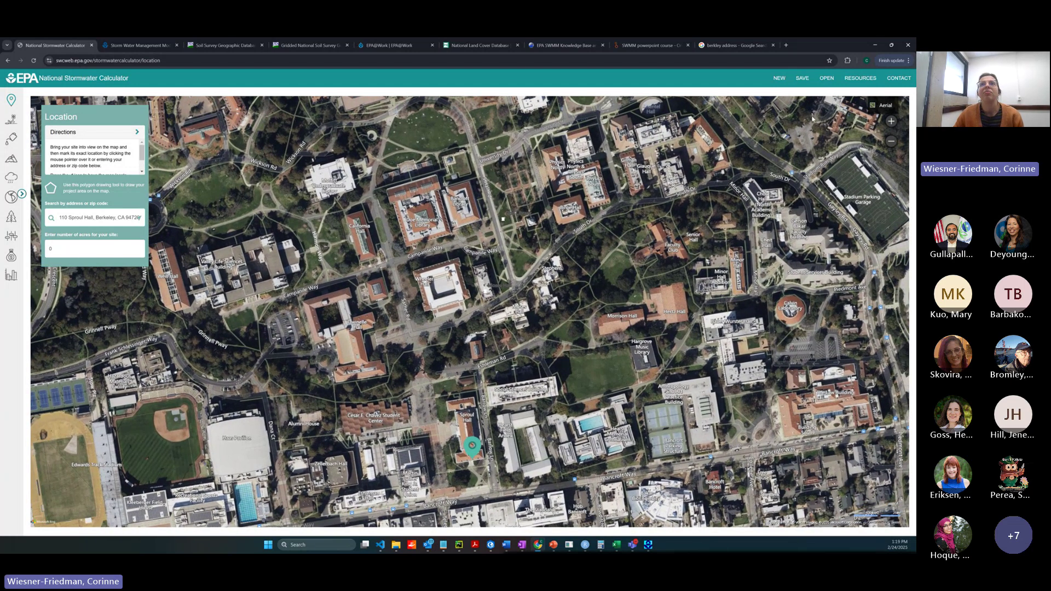
{"action": "left_click", "coordinate": [879, 106]}
{"action": "left_click", "coordinate": [880, 107]}
{"action": "left_click", "coordinate": [879, 106]}
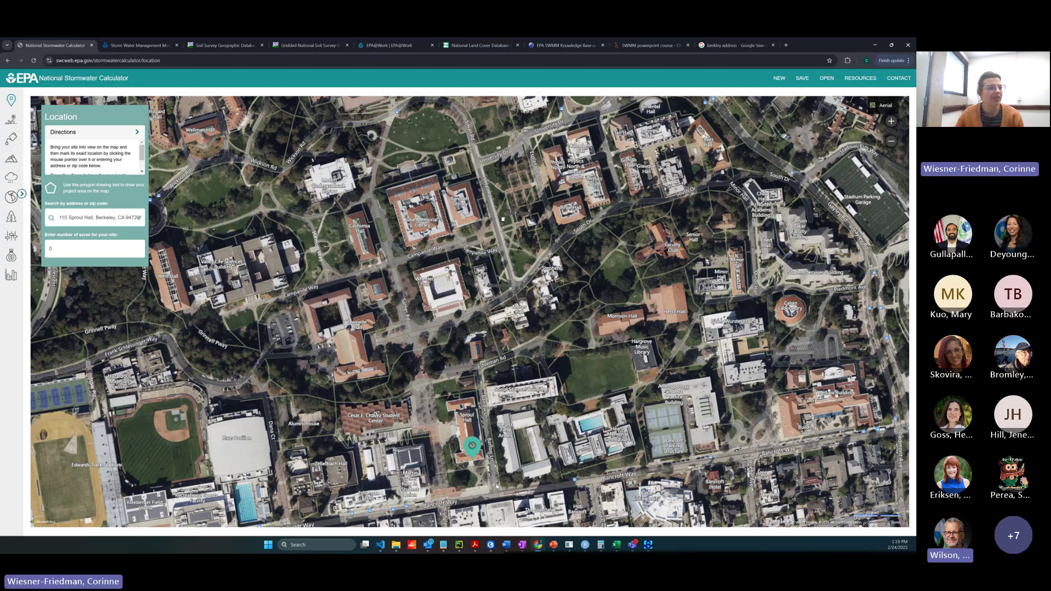
- Place the site marker on the plaza between Sproul Hall and the student union building
{"action": "left_click_drag", "start_coordinate": [439, 405], "coordinate": [492, 305]}
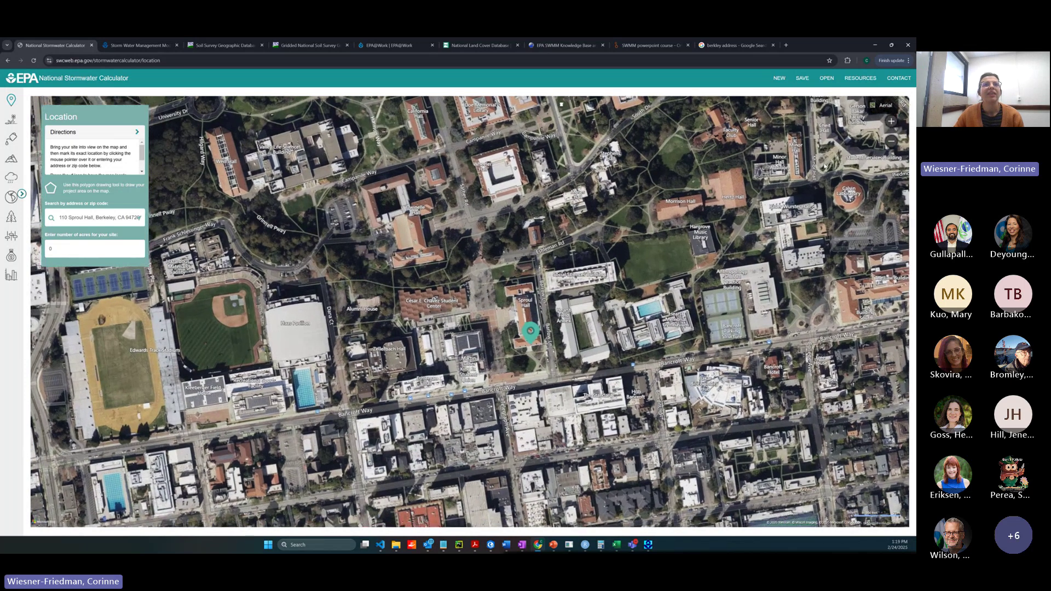
{"action": "left_click", "coordinate": [825, 167]}
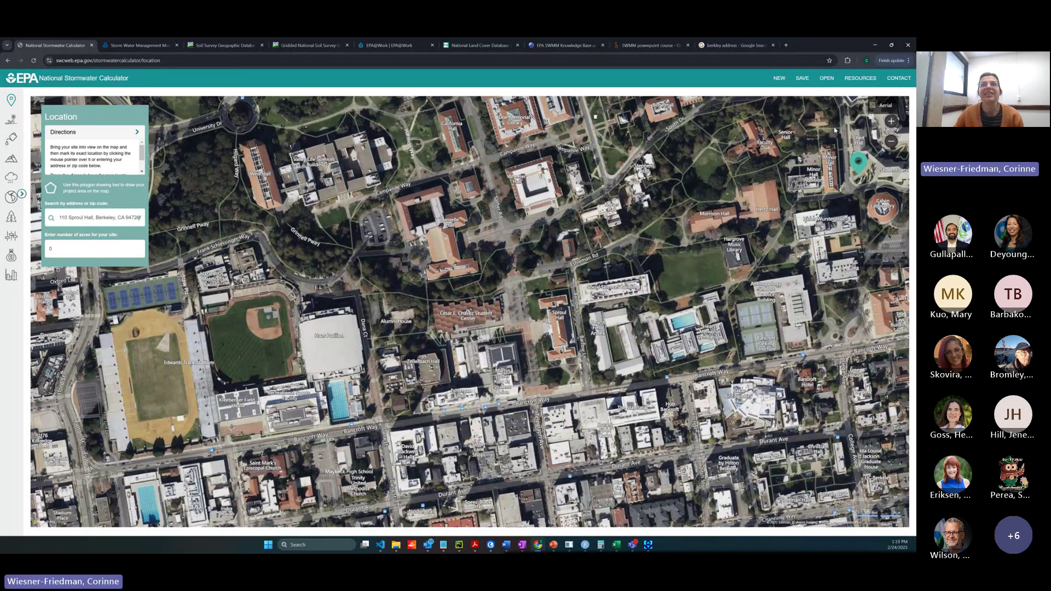
{"action": "left_click", "coordinate": [892, 122]}
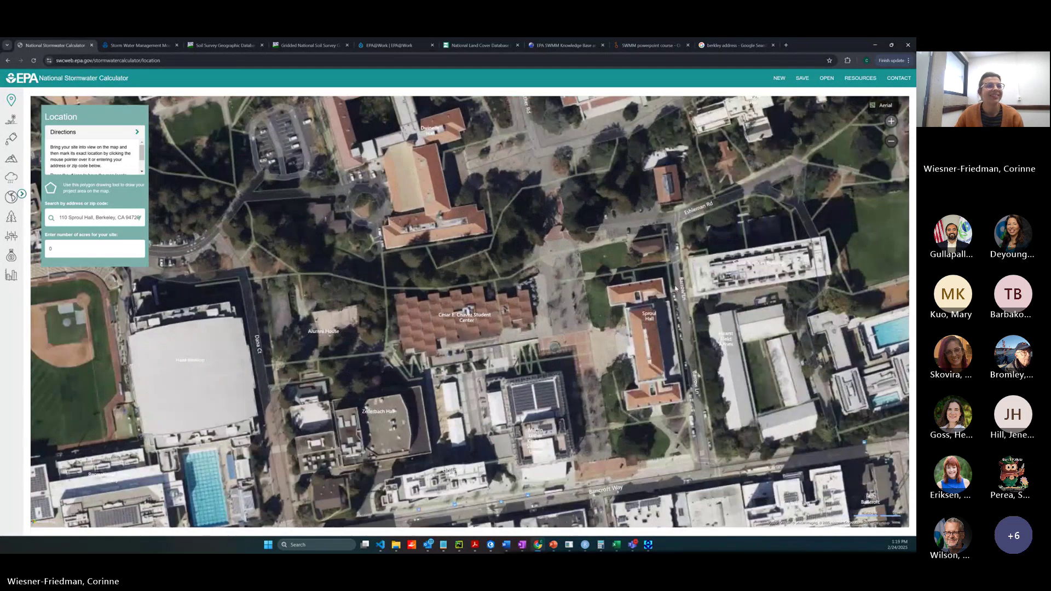
{"action": "left_click_drag", "start_coordinate": [677, 289], "coordinate": [684, 184]}
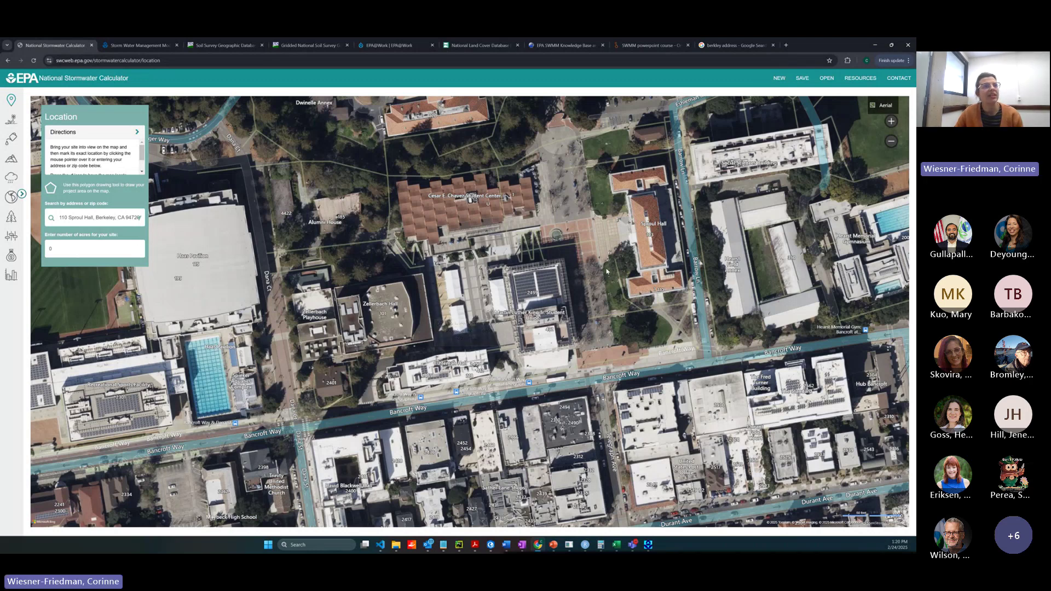
{"action": "left_click_drag", "start_coordinate": [606, 270], "coordinate": [470, 306]}
{"action": "left_click", "coordinate": [470, 305]}
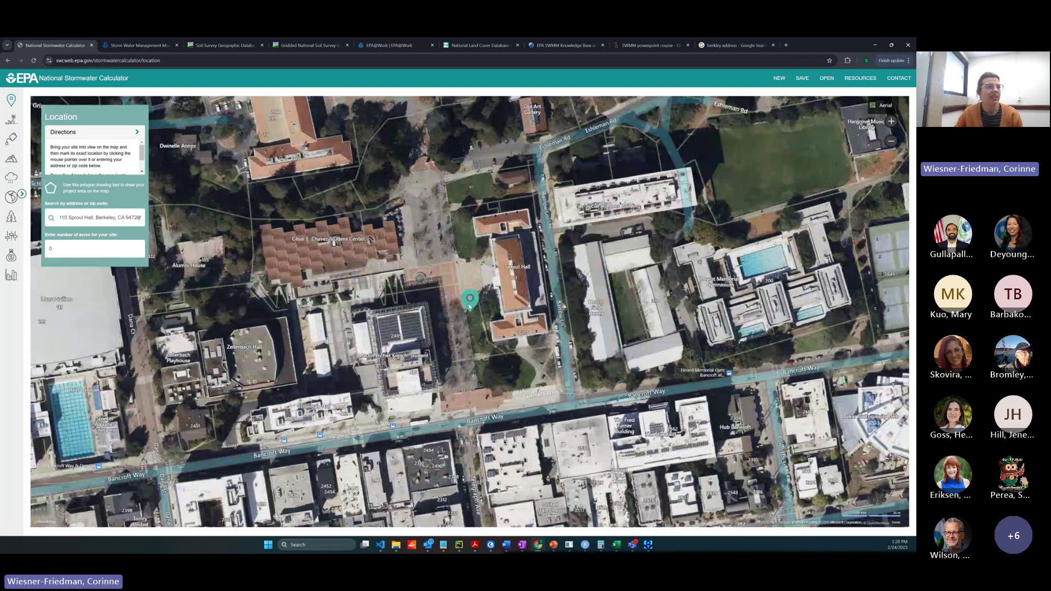
- Try a circular site area of 2 acres around the marker, and set the acreage back to 0
{"action": "left_click", "coordinate": [139, 247]}
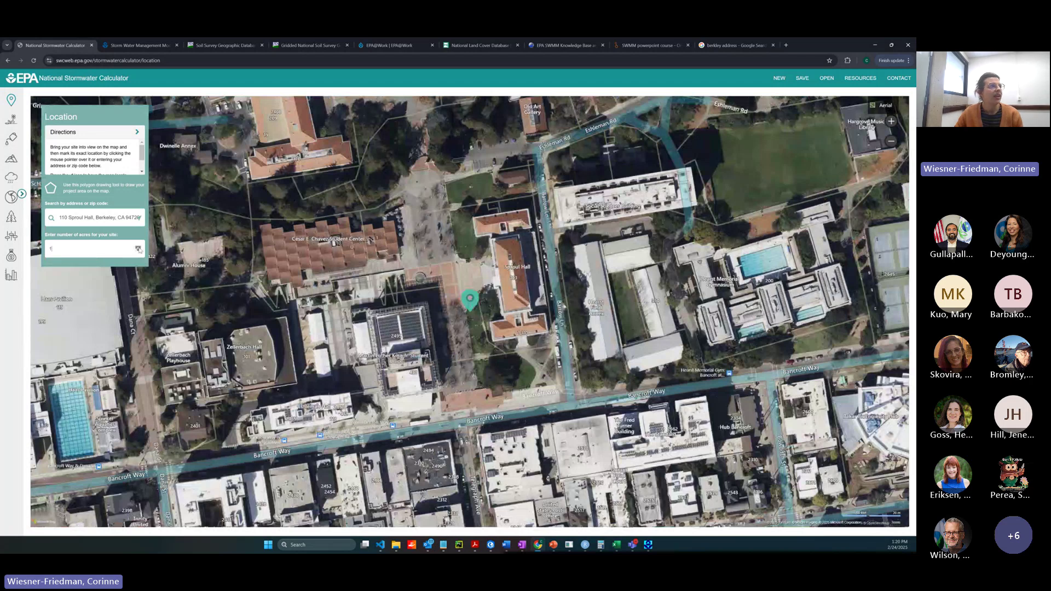
{"action": "left_click", "coordinate": [139, 248]}
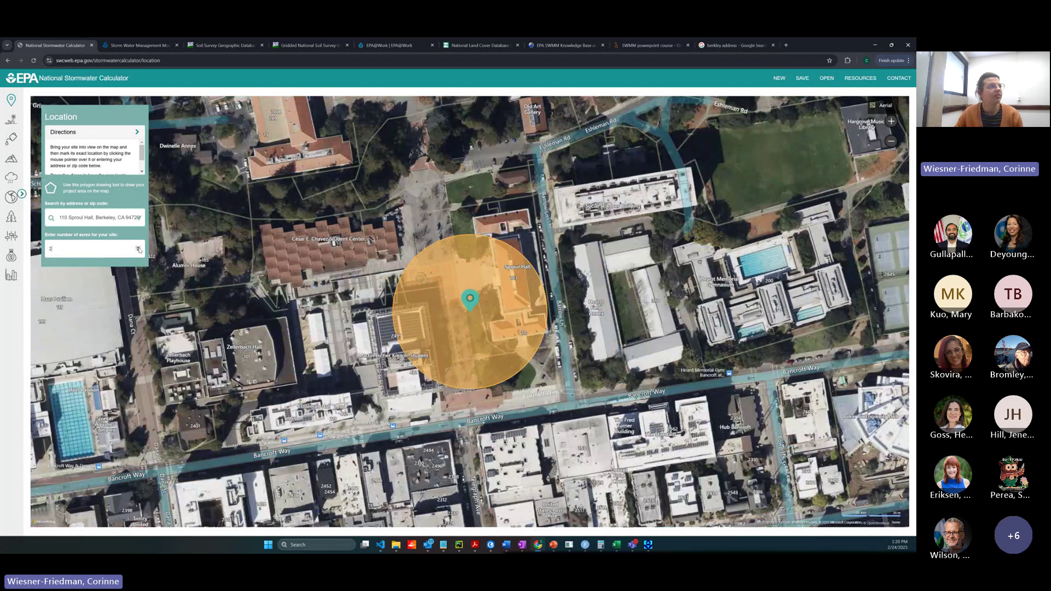
{"action": "left_click", "coordinate": [139, 250]}
{"action": "left_click", "coordinate": [139, 251]}
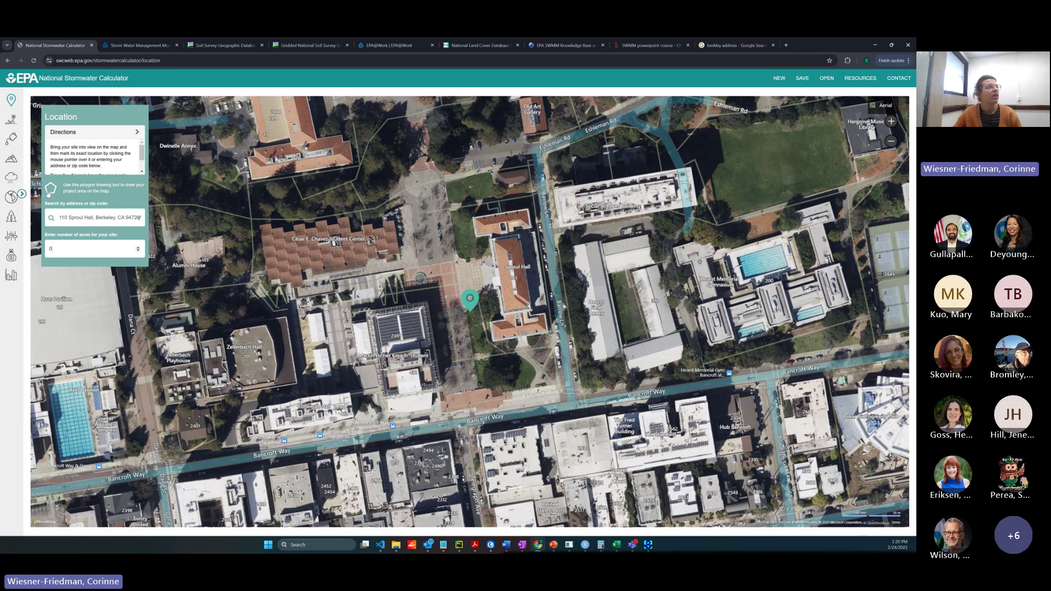
- Outline a project area of about 2.6 acres around Sproul Hall and its adjoining plaza with the polygon drawing tool
{"action": "left_click", "coordinate": [51, 188]}
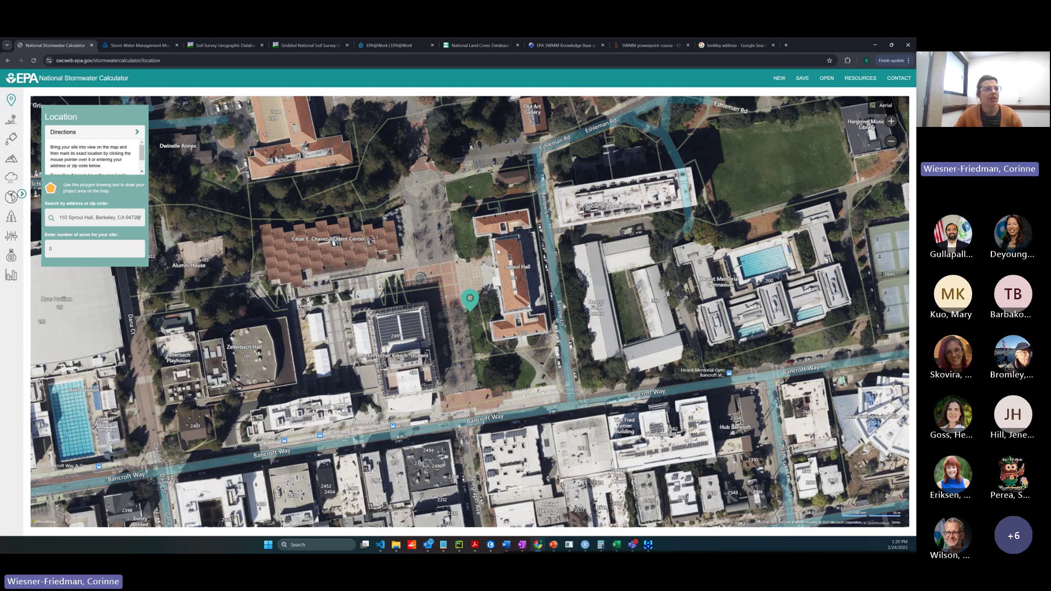
{"action": "left_click", "coordinate": [459, 246]}
{"action": "left_click", "coordinate": [449, 199]}
{"action": "left_click", "coordinate": [497, 185]}
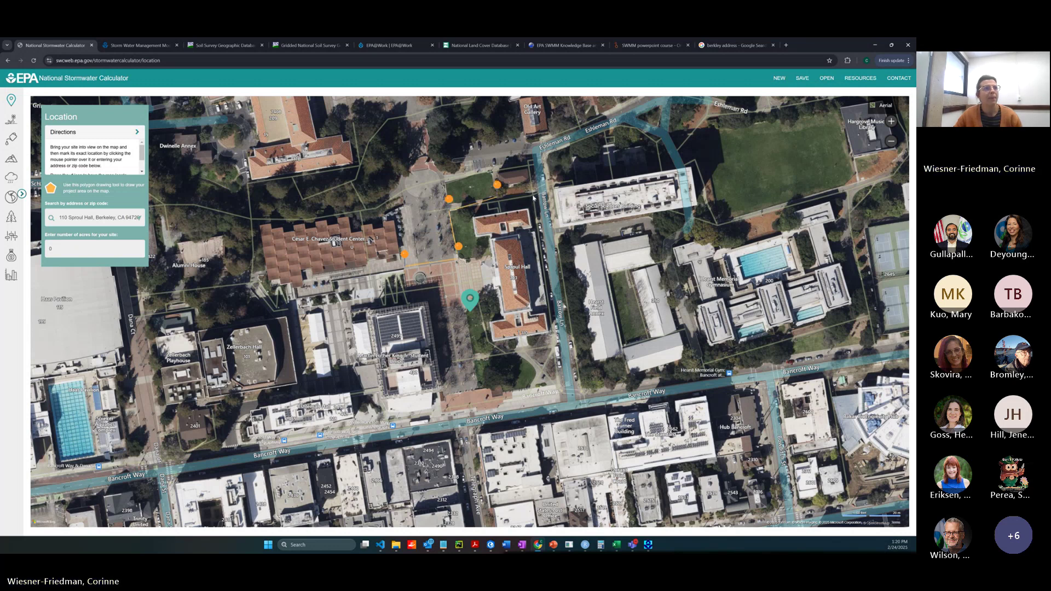
{"action": "left_click", "coordinate": [533, 183]}
{"action": "left_click", "coordinate": [534, 199]}
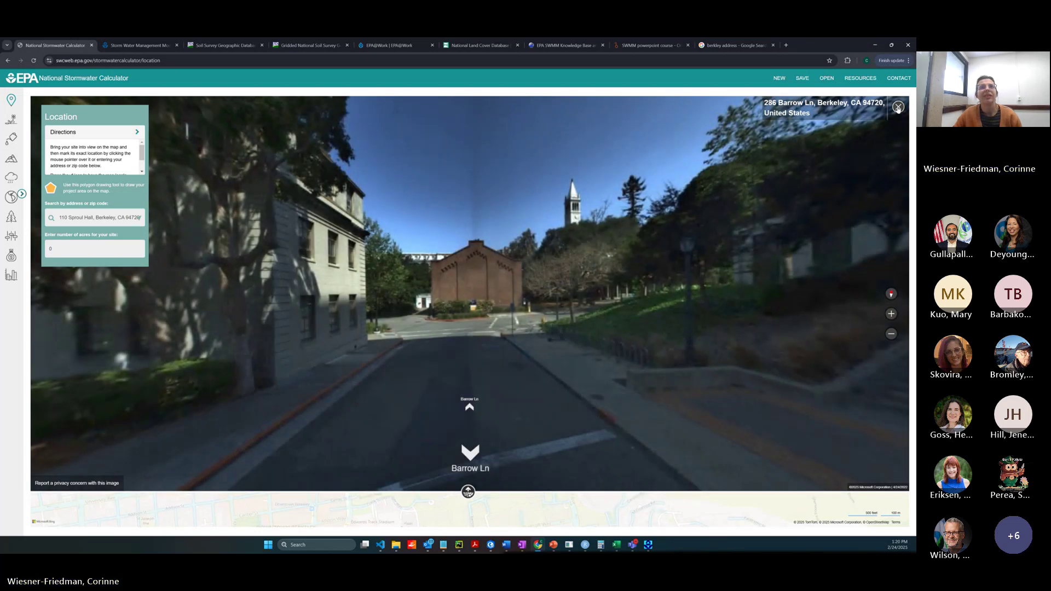
{"action": "left_click", "coordinate": [898, 107]}
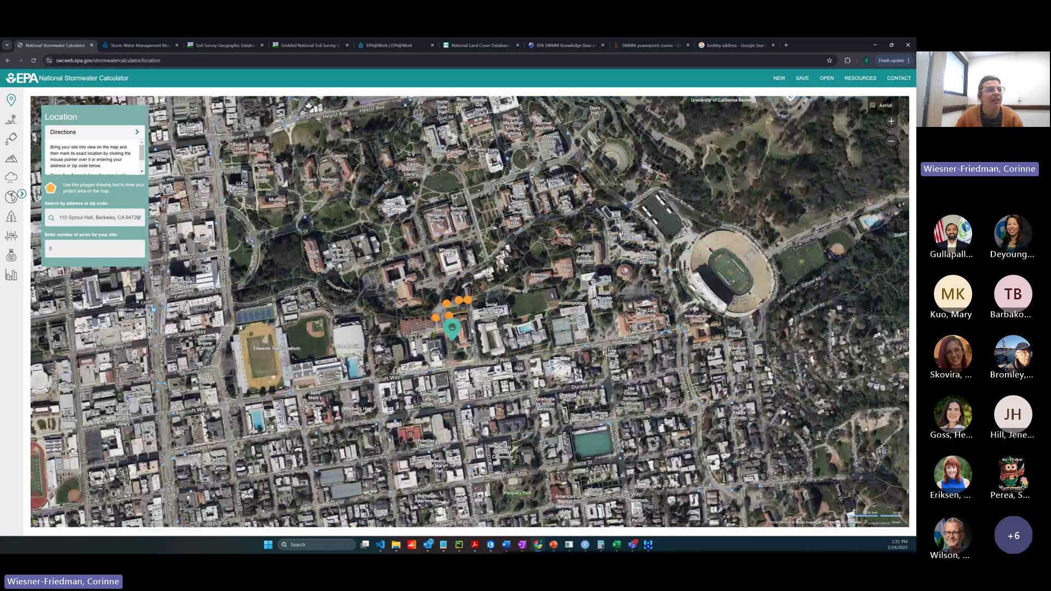
{"action": "left_click", "coordinate": [479, 331]}
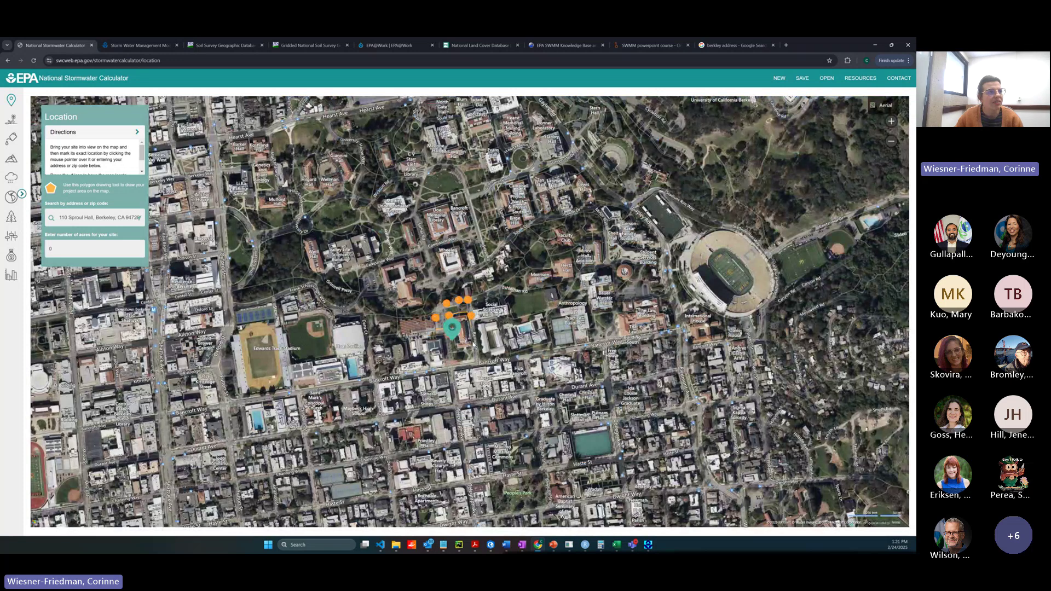
{"action": "left_click", "coordinate": [472, 329]}
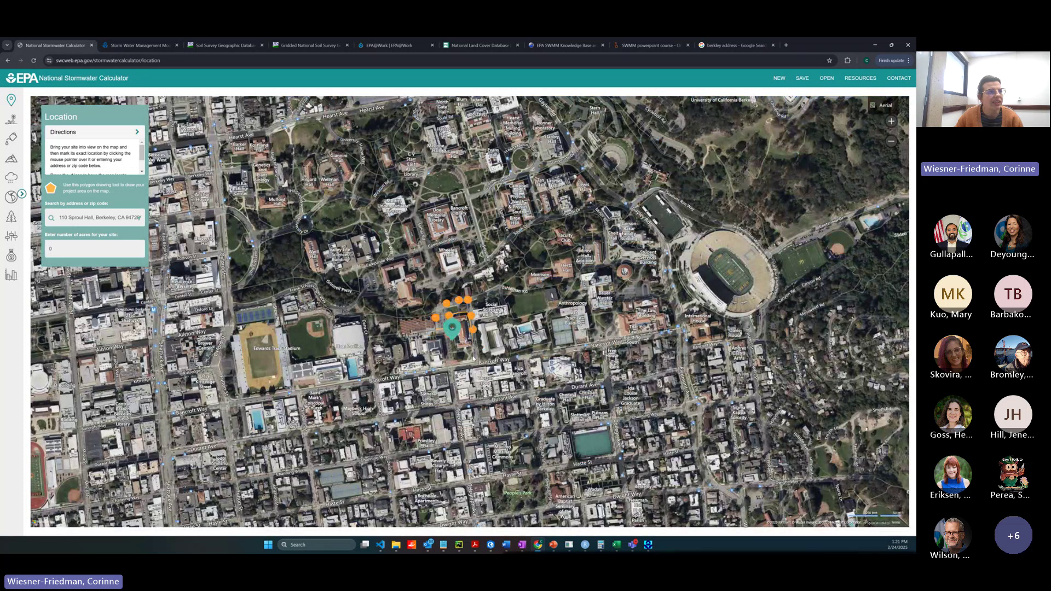
{"action": "left_click", "coordinate": [475, 349]}
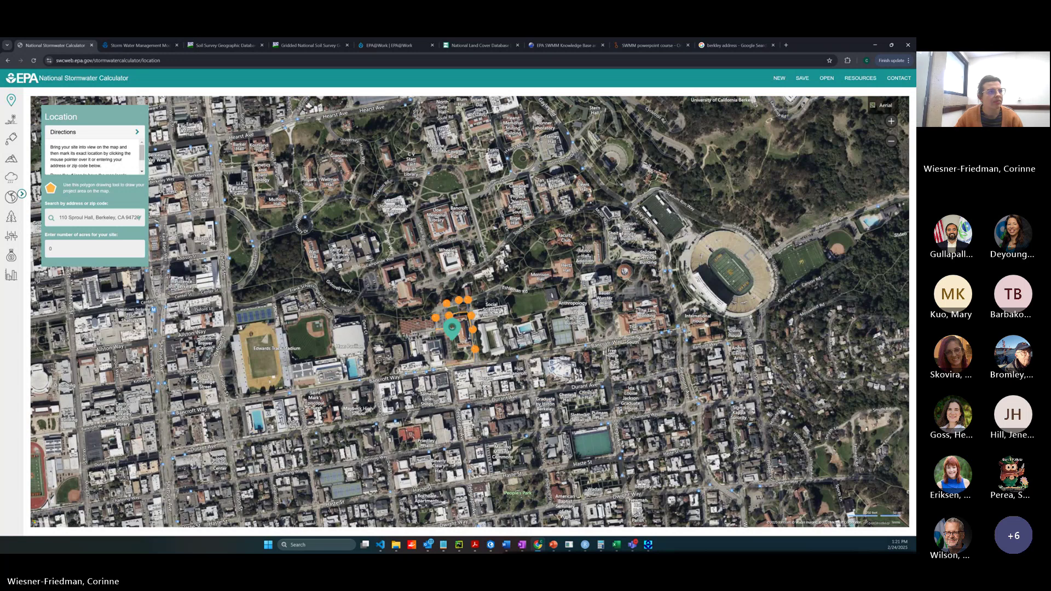
{"action": "left_click", "coordinate": [445, 354]}
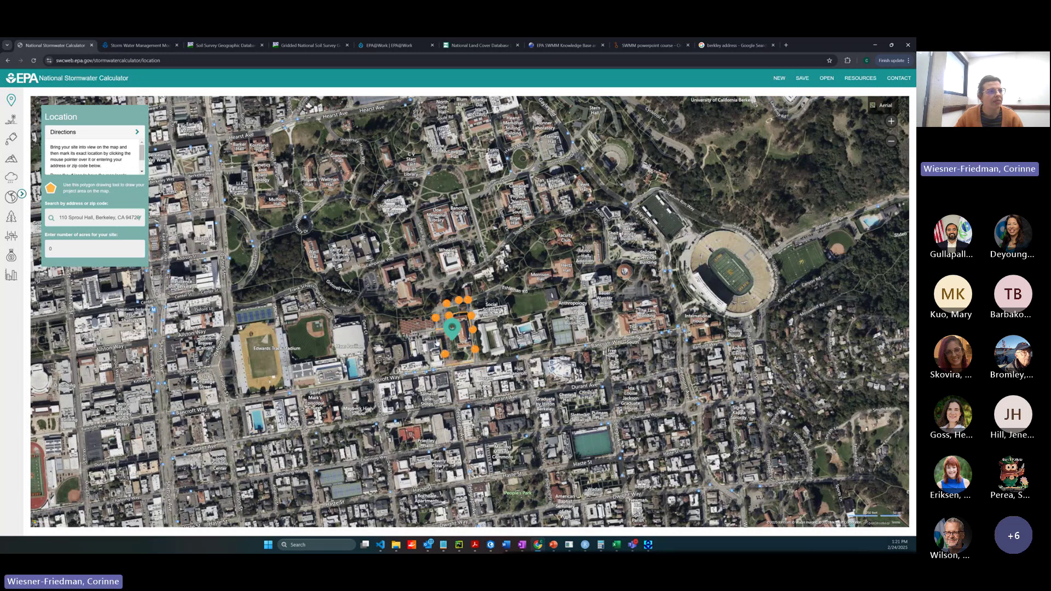
{"action": "double_click", "coordinate": [436, 333]}
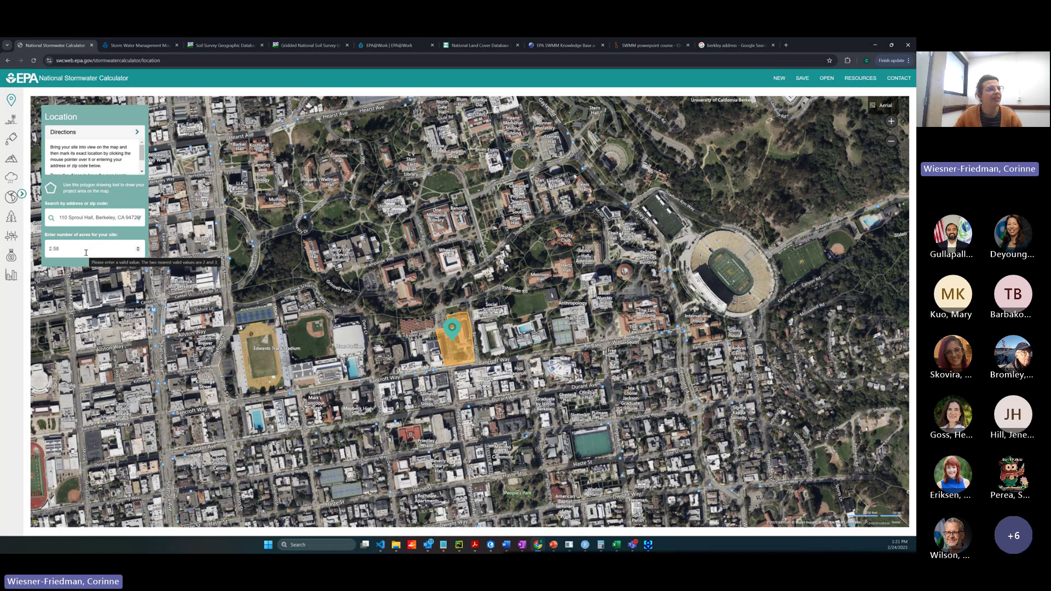
{"action": "left_click", "coordinate": [883, 105]}
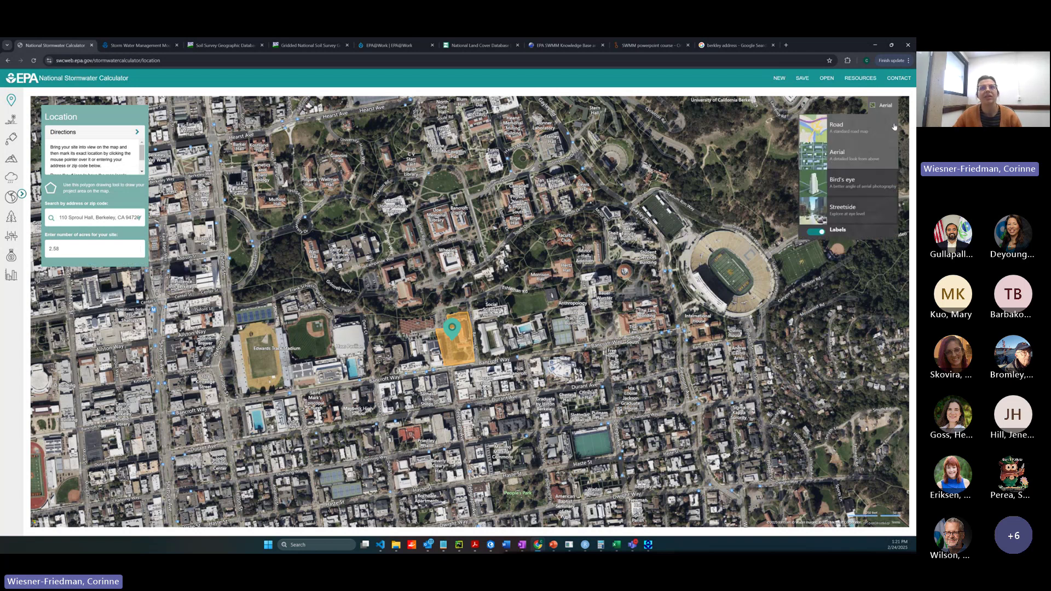
{"action": "left_click", "coordinate": [882, 105]}
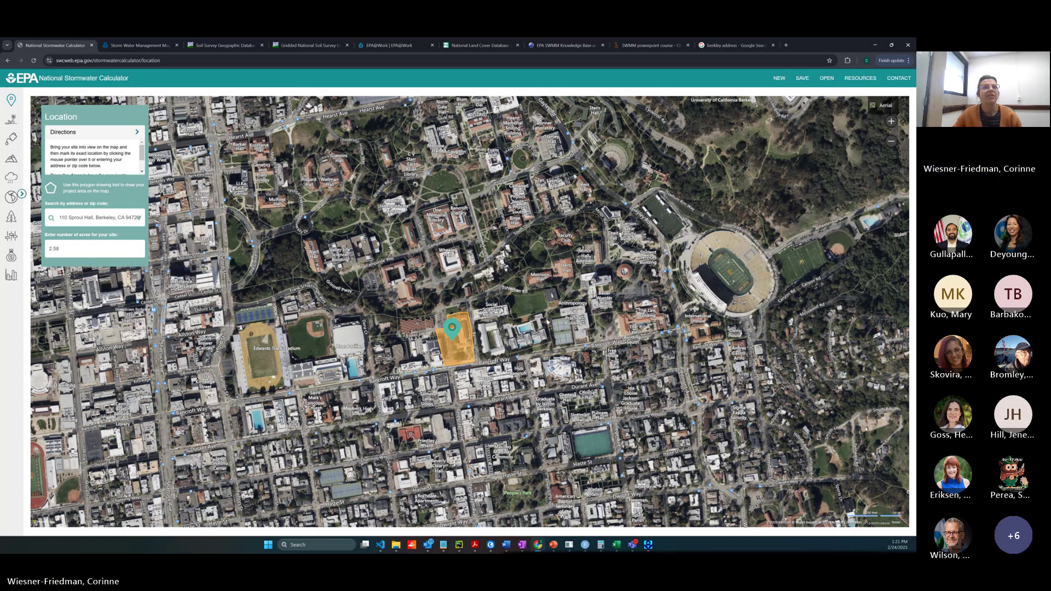
{"action": "left_click", "coordinate": [892, 123]}
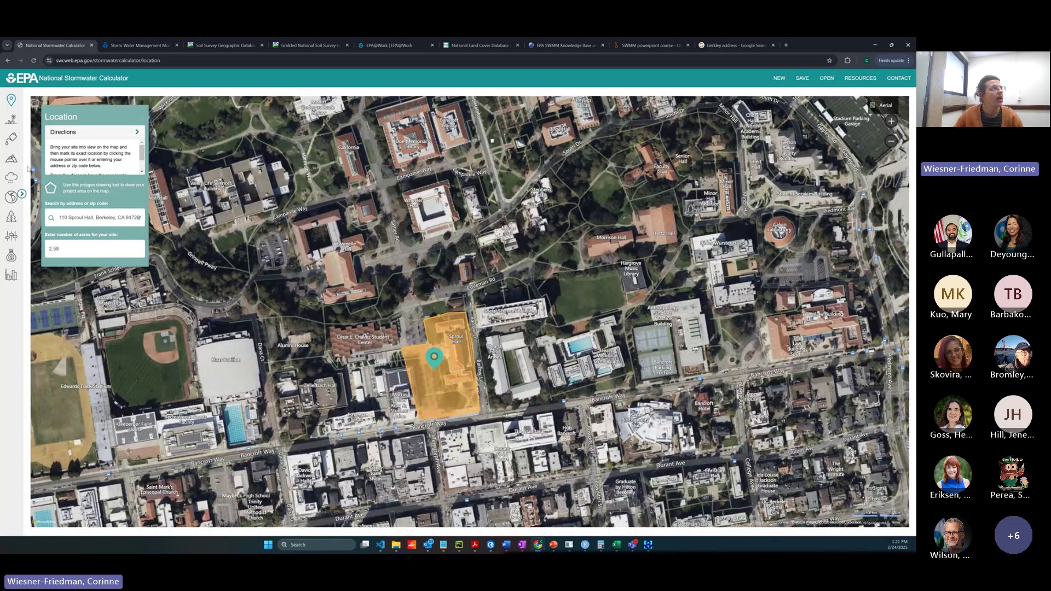
- Examine the soil type map around the project site
{"action": "left_click", "coordinate": [11, 121]}
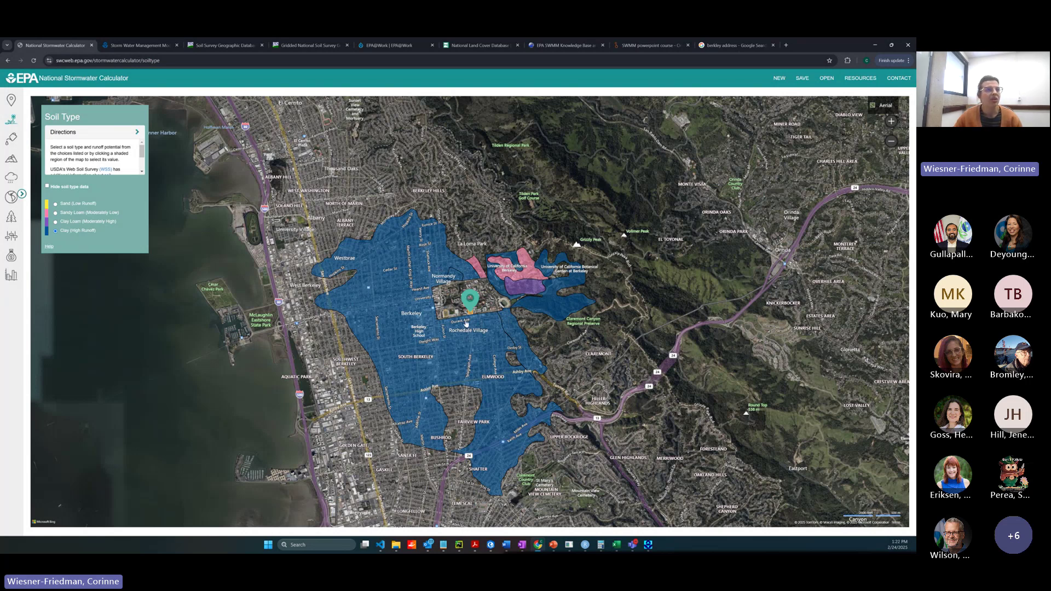
{"action": "scroll", "coordinate": [467, 323], "scroll_direction": "up", "scroll_amount": 2}
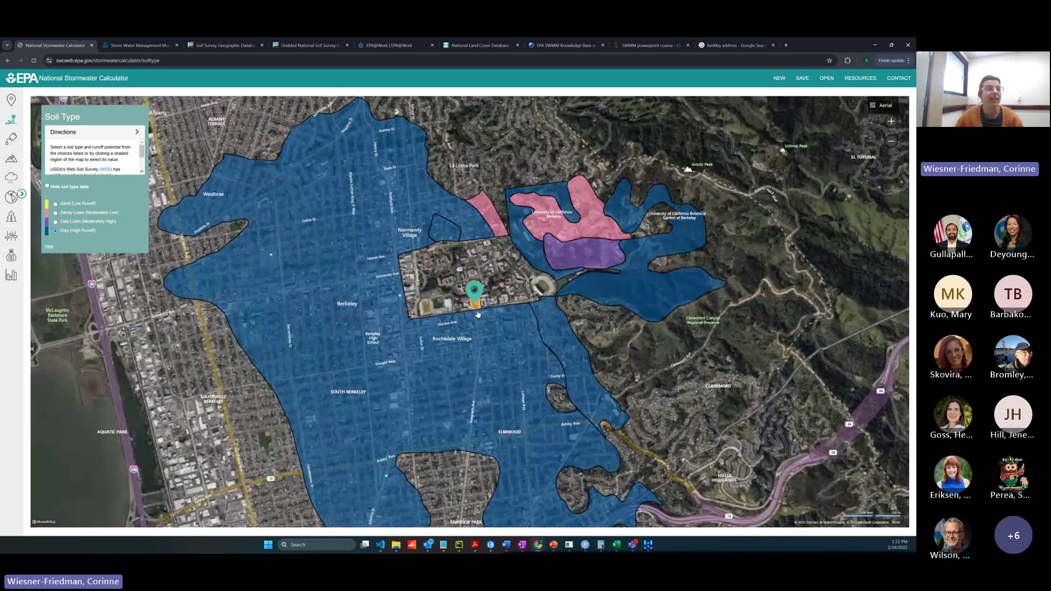
{"action": "scroll", "coordinate": [478, 299], "scroll_direction": "up", "scroll_amount": 3}
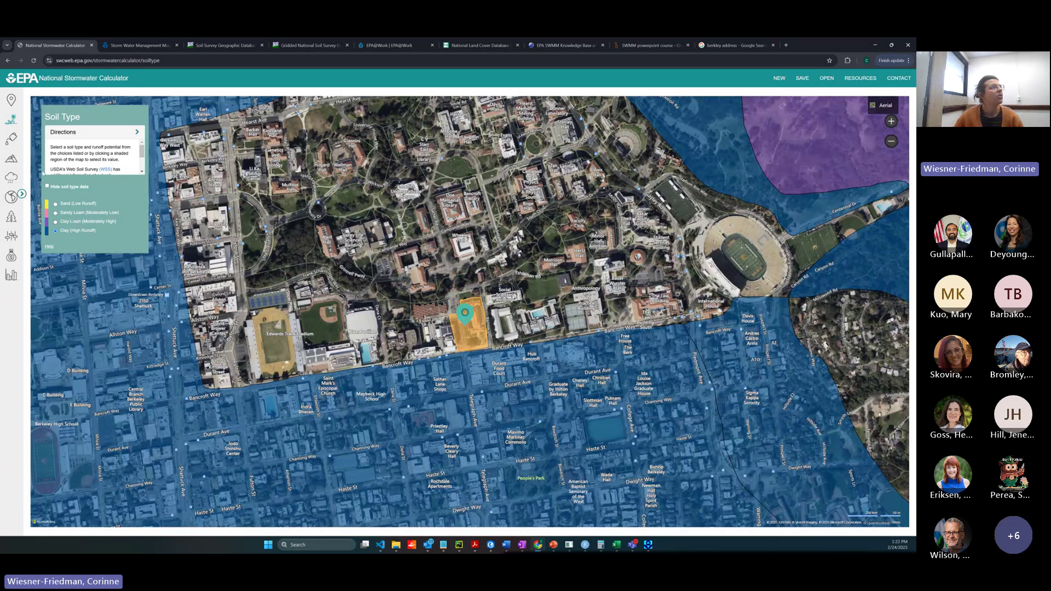
- Set the site's soil drainage rate to 0.5 inches/hour
{"action": "left_click", "coordinate": [11, 138]}
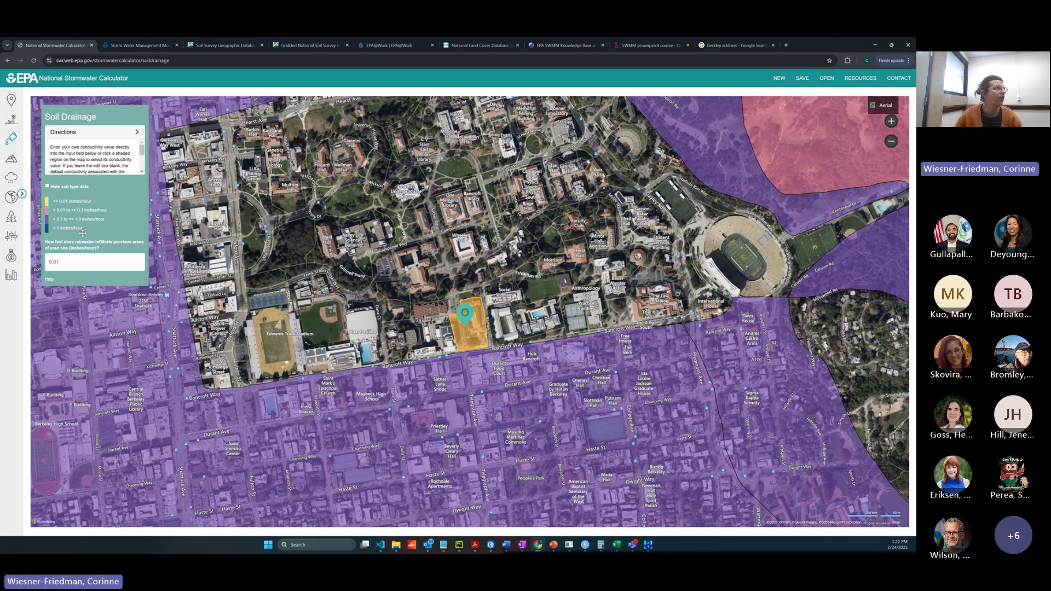
{"action": "left_click", "coordinate": [66, 260]}
{"action": "left_click_drag", "start_coordinate": [66, 261], "coordinate": [54, 262]}
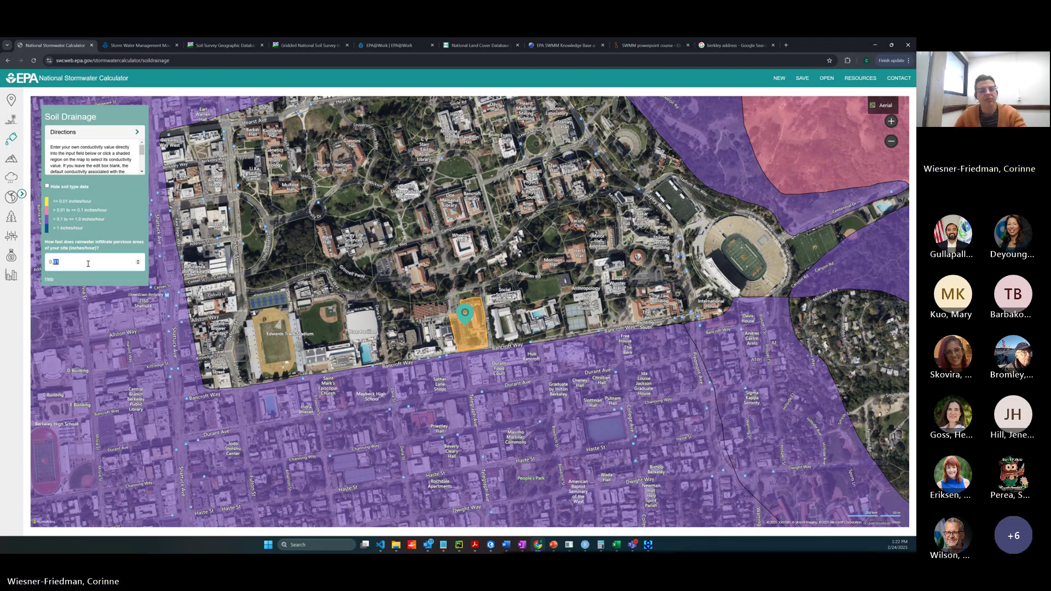
{"action": "type", "text": "5"}
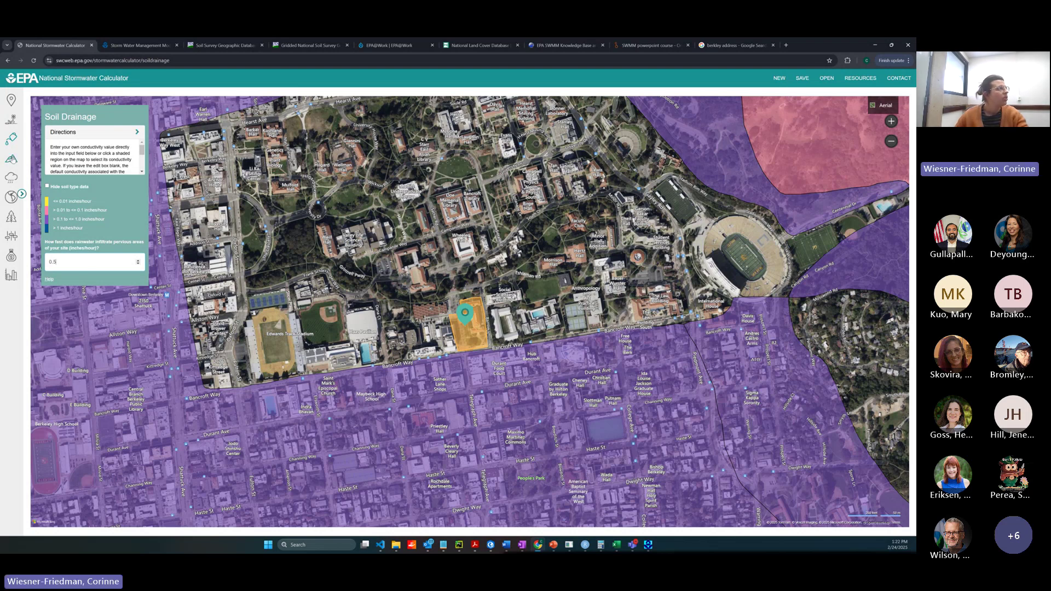
- Set the site's topography to Flat (2% Slope)
{"action": "left_click", "coordinate": [11, 159]}
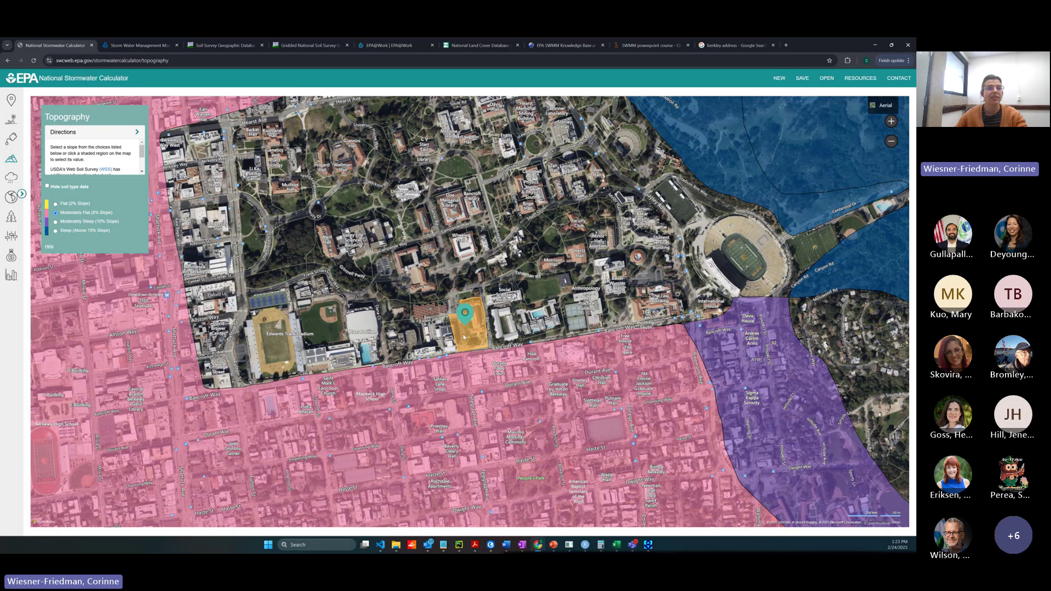
{"action": "scroll", "coordinate": [464, 337], "scroll_direction": "up", "scroll_amount": 1}
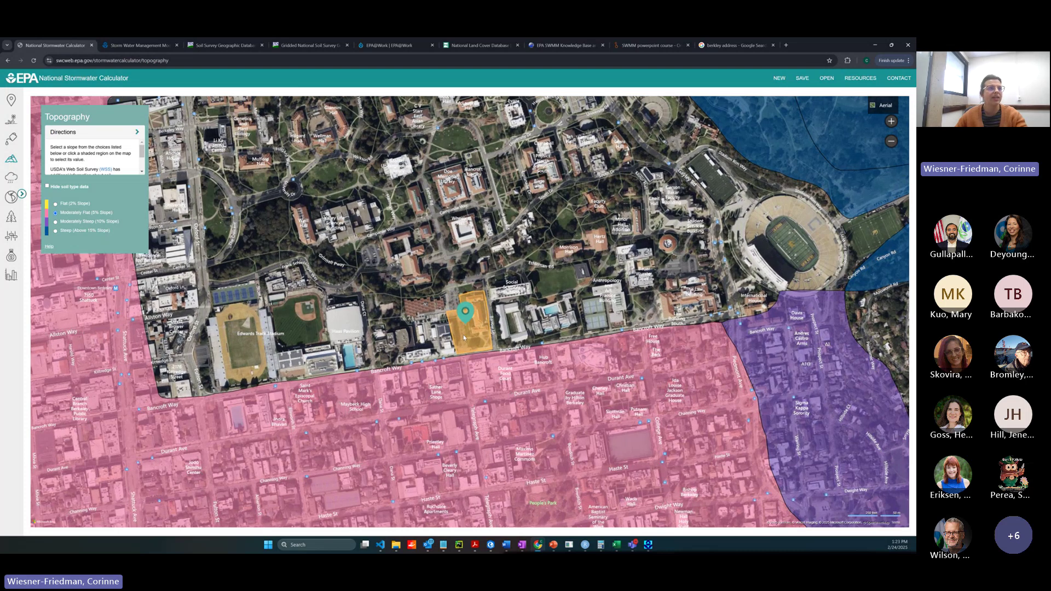
{"action": "scroll", "coordinate": [464, 337], "scroll_direction": "up", "scroll_amount": 2}
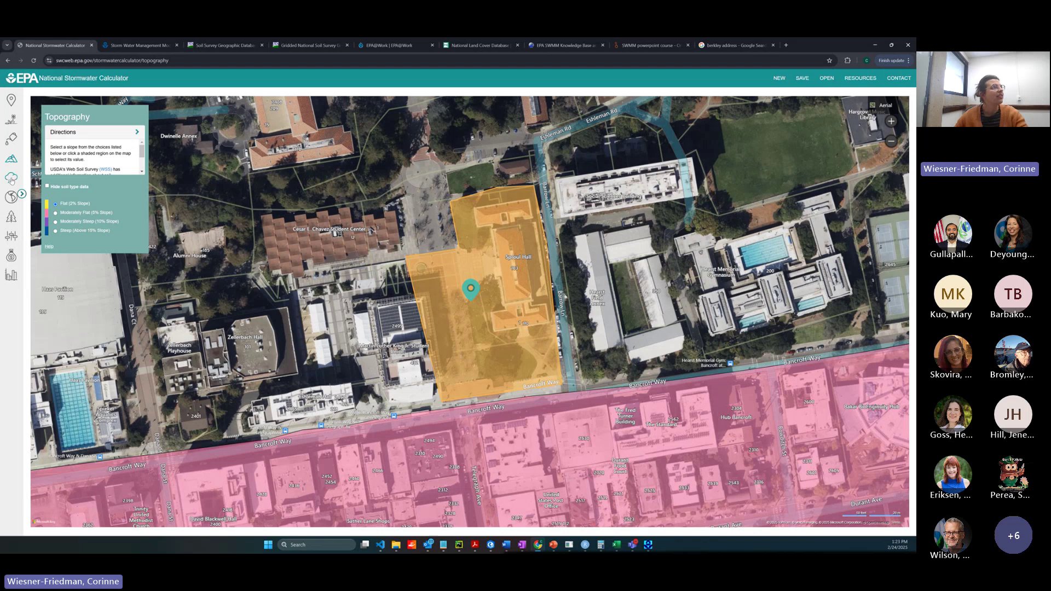
- Review the rain gage and weather station sources for the site and the available climate change scenarios
{"action": "left_click", "coordinate": [11, 178]}
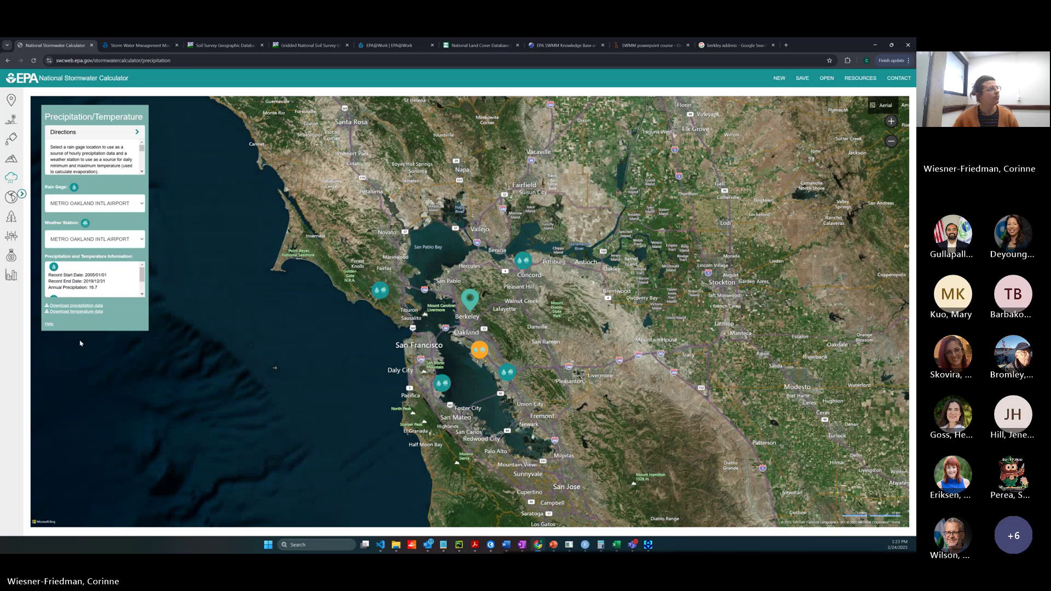
{"action": "left_click", "coordinate": [12, 197]}
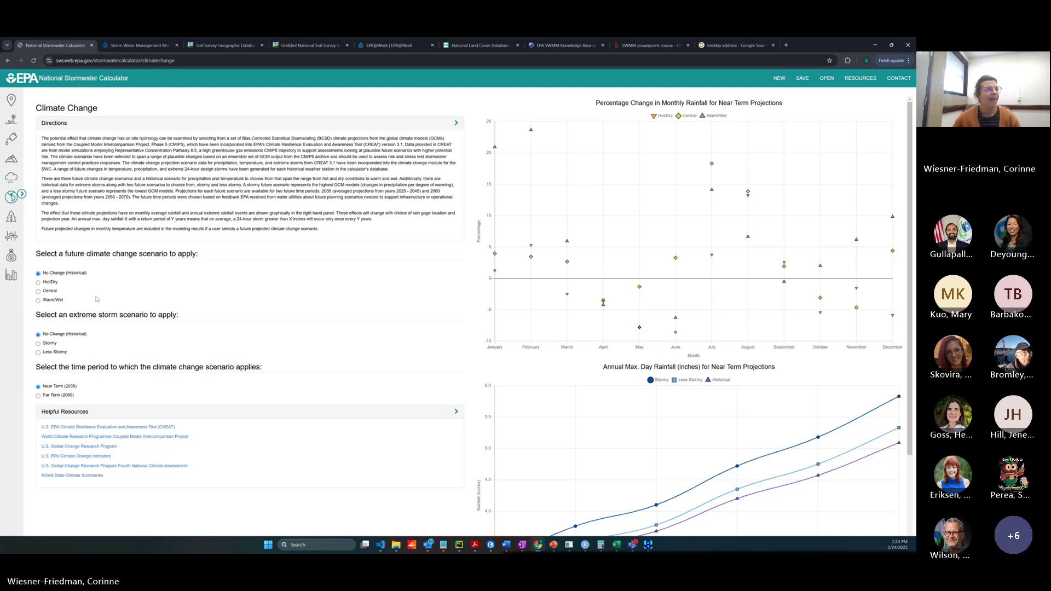
- Set the site's lawn land cover to 35% and read the description of the Forest category
{"action": "left_click", "coordinate": [11, 217]}
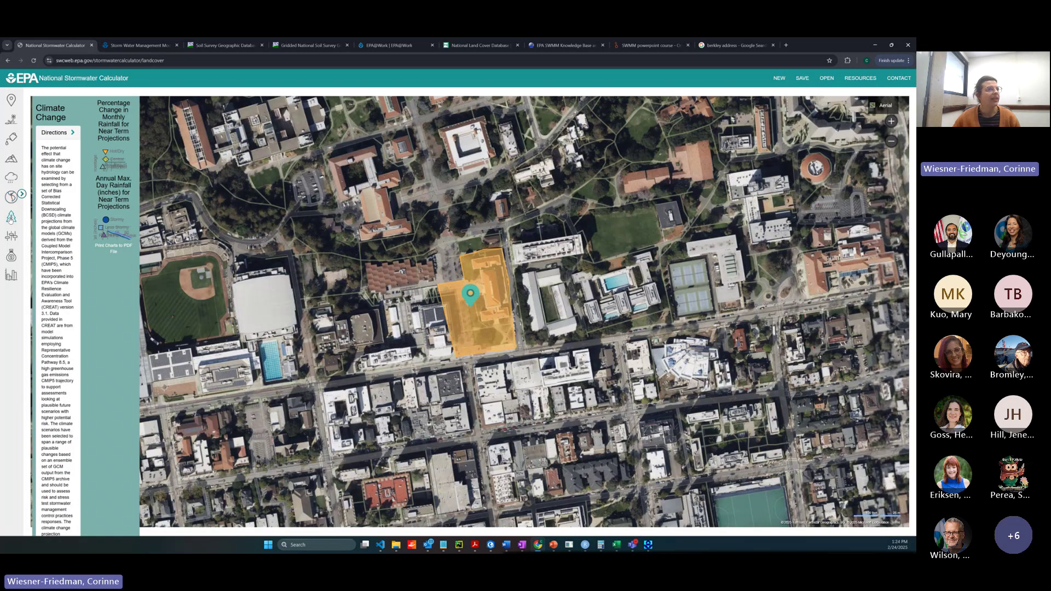
{"action": "scroll", "coordinate": [495, 315], "scroll_direction": "up", "scroll_amount": 2}
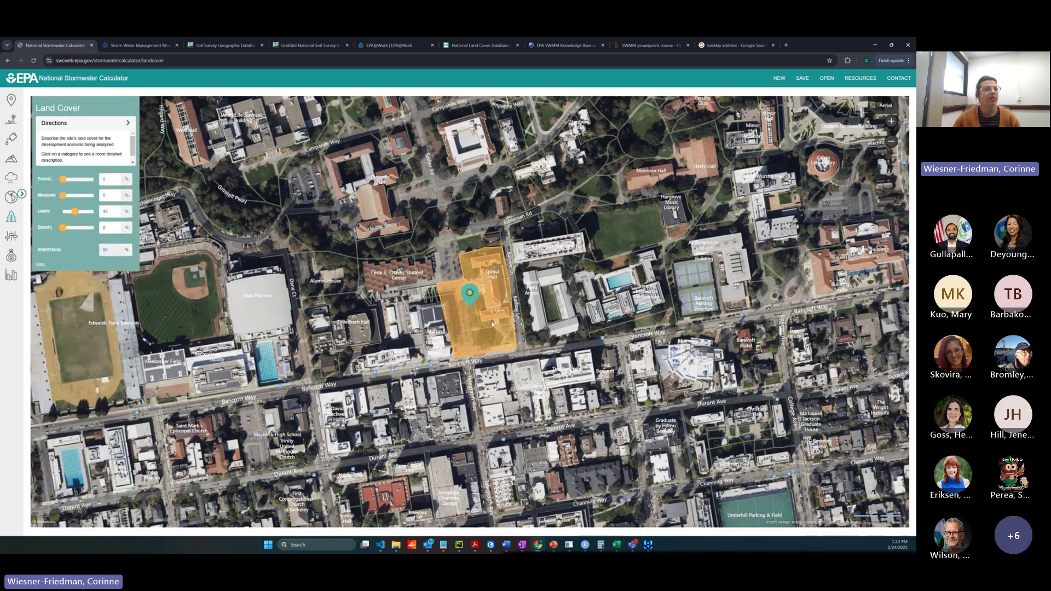
{"action": "scroll", "coordinate": [492, 322], "scroll_direction": "up", "scroll_amount": 1}
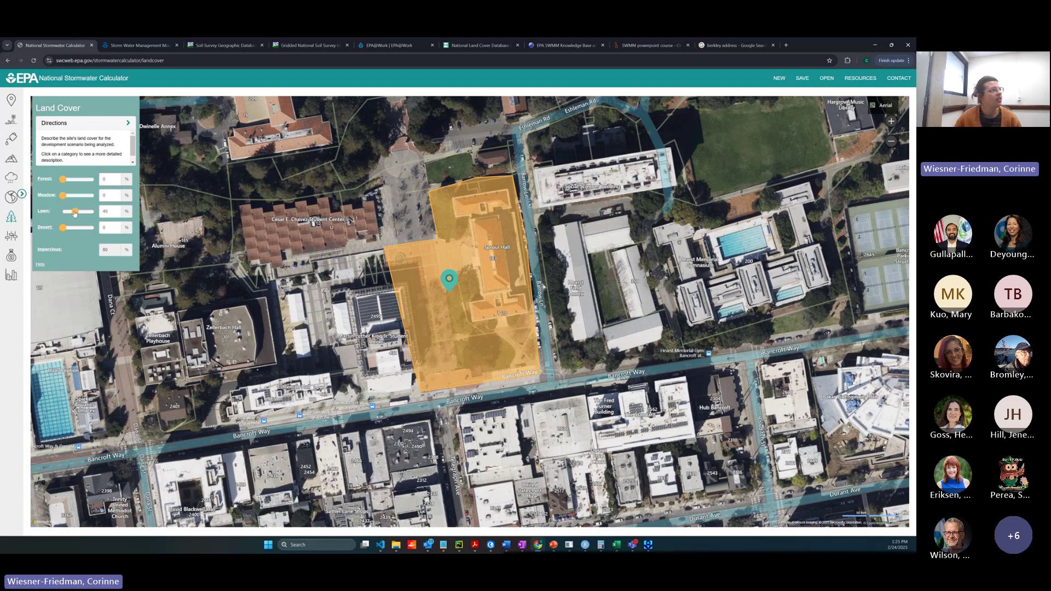
{"action": "left_click_drag", "start_coordinate": [74, 213], "coordinate": [73, 213]}
{"action": "left_click", "coordinate": [110, 211]}
{"action": "key", "text": "BackSpace"}
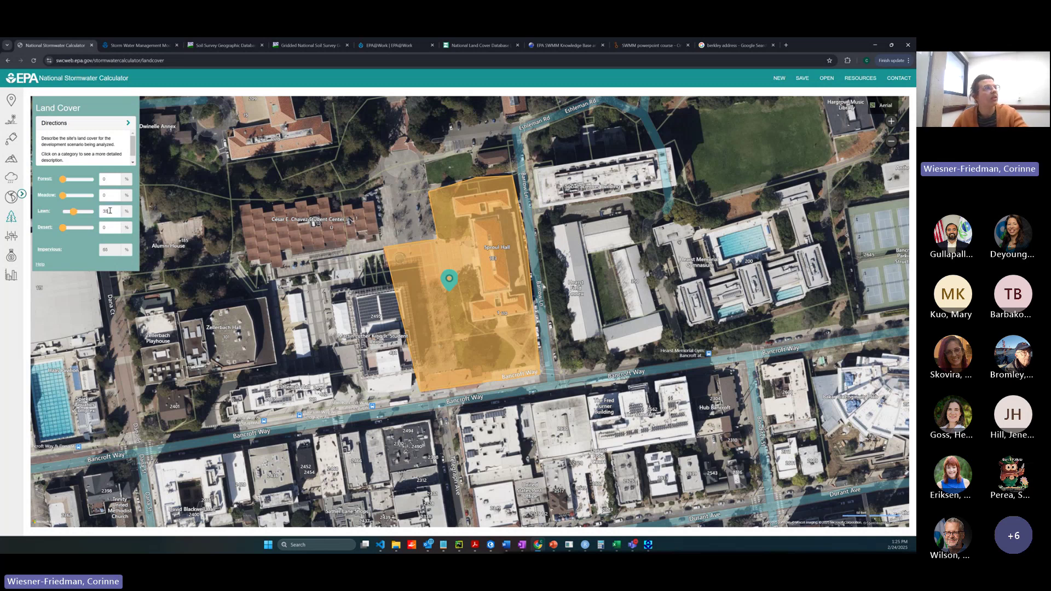
{"action": "type", "text": "5"}
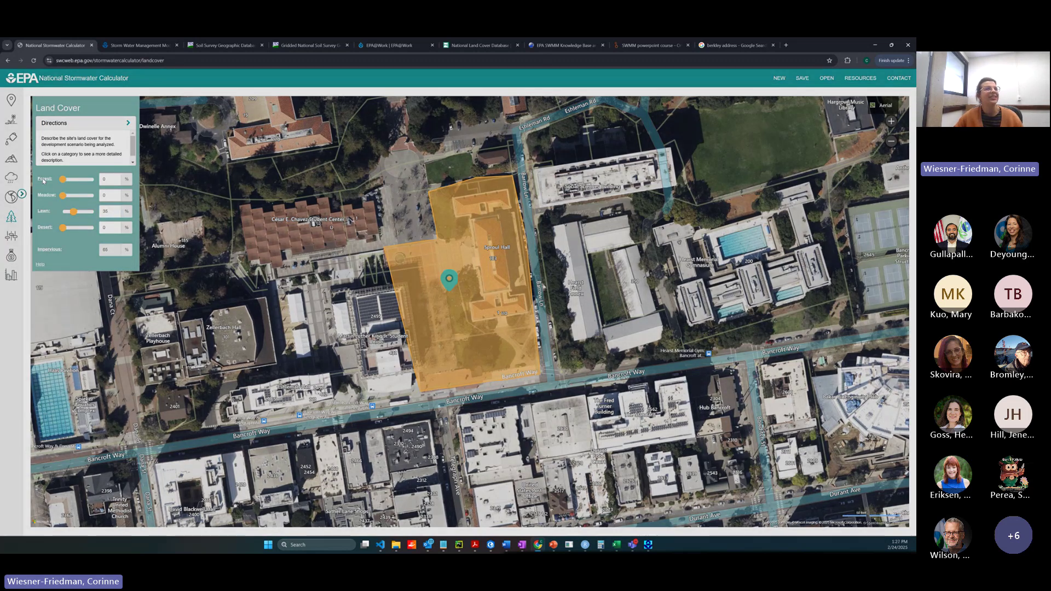
{"action": "left_click", "coordinate": [44, 179]}
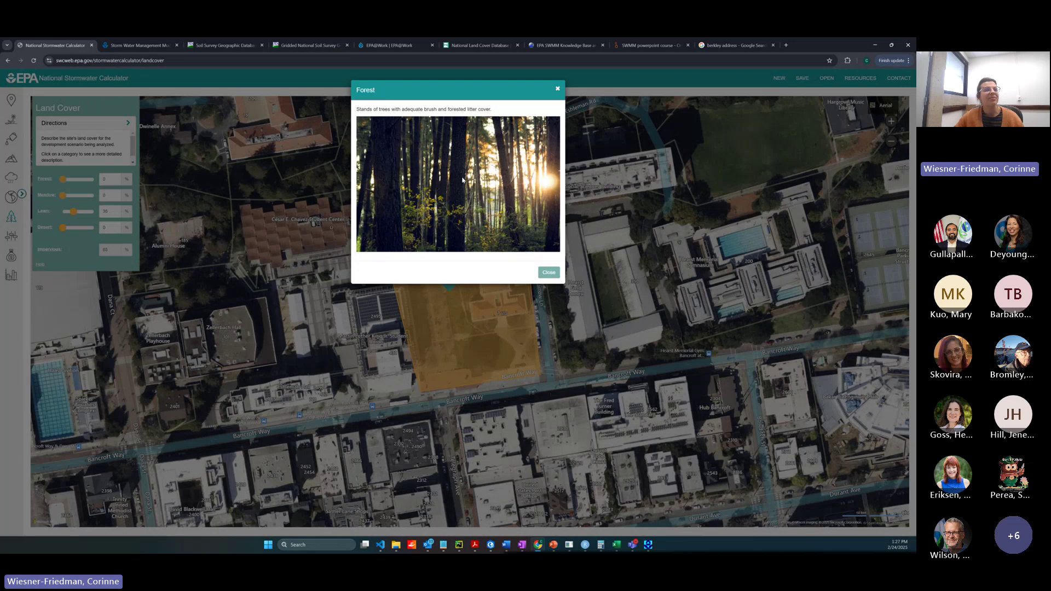
{"action": "left_click", "coordinate": [559, 90]}
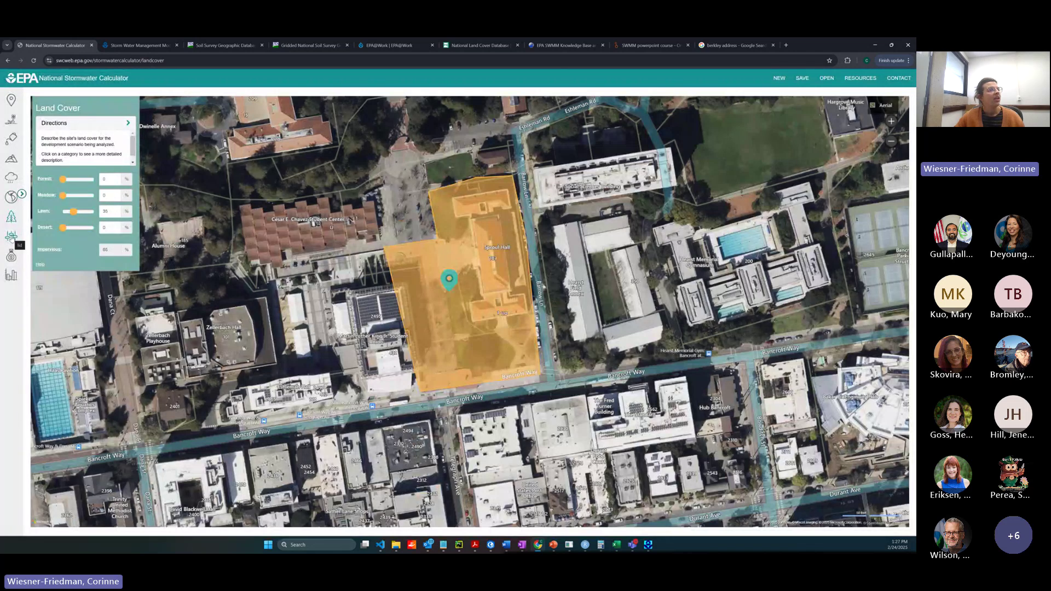
- Review the LID control options and the project cost settings for the site
{"action": "left_click", "coordinate": [11, 237]}
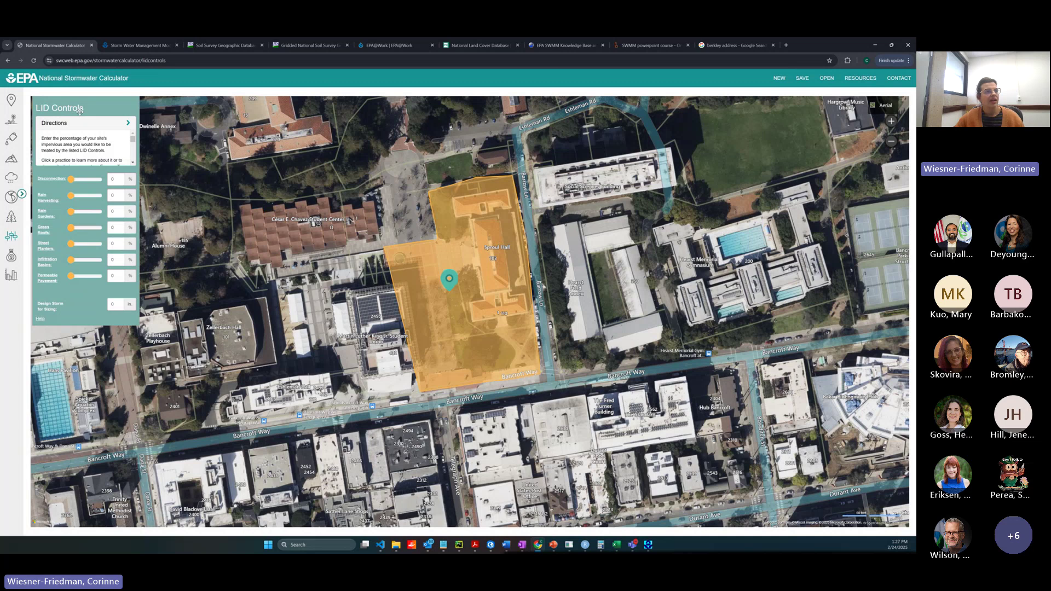
{"action": "left_click", "coordinate": [12, 259]}
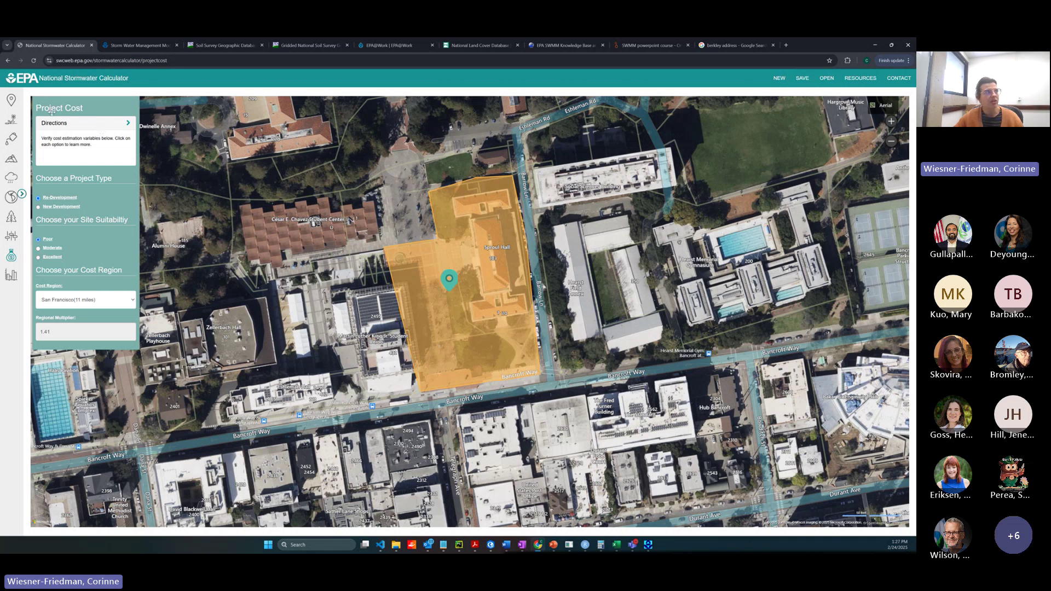
- Set the results to analyze 1 year with the 0.1 event threshold, and compute the site's runoff results
{"action": "left_click", "coordinate": [11, 276]}
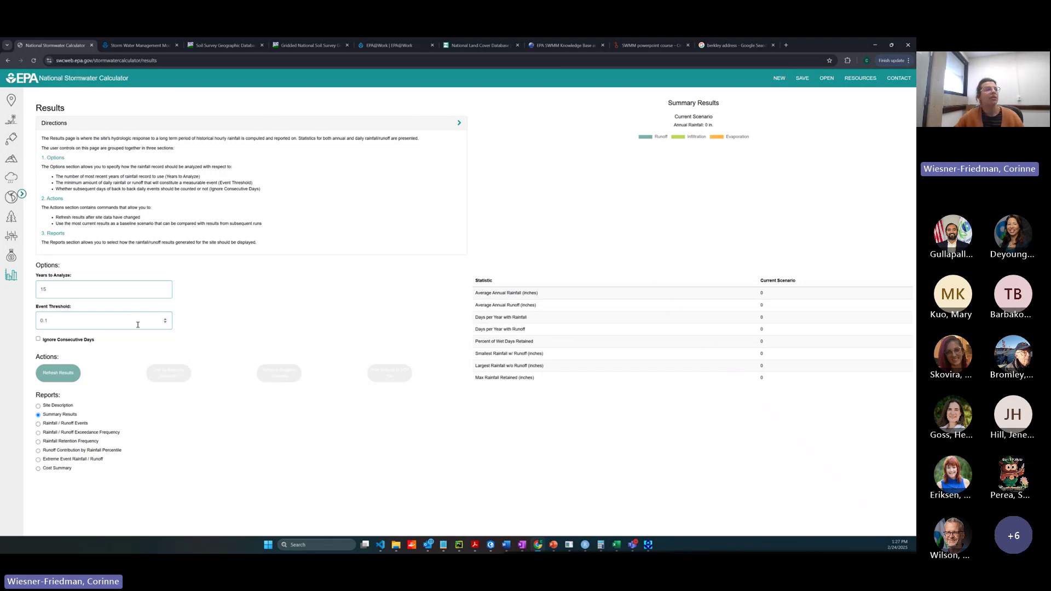
{"action": "left_click", "coordinate": [54, 292]}
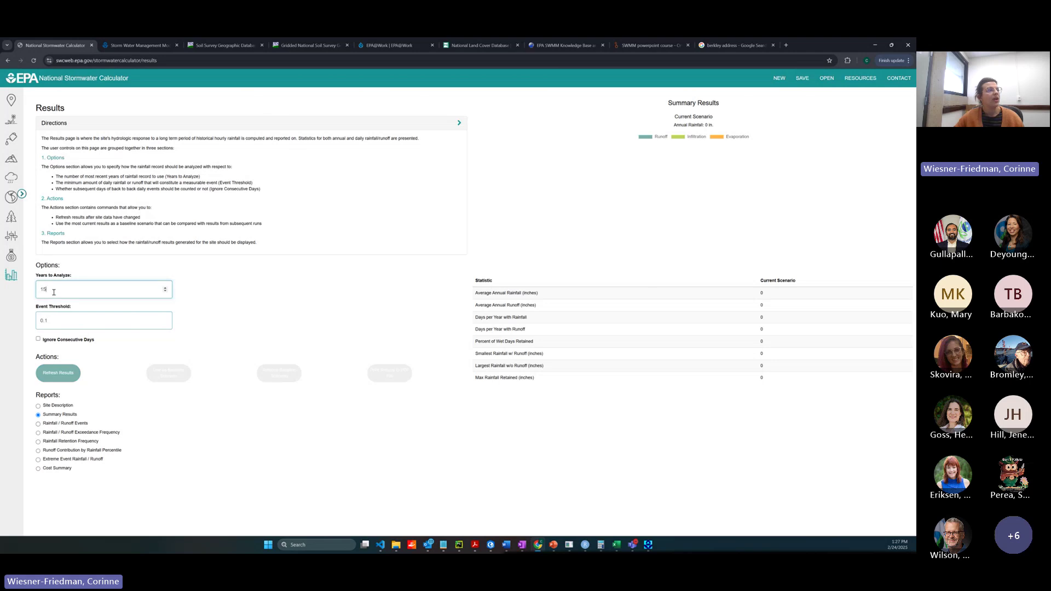
{"action": "double_click", "coordinate": [84, 285]}
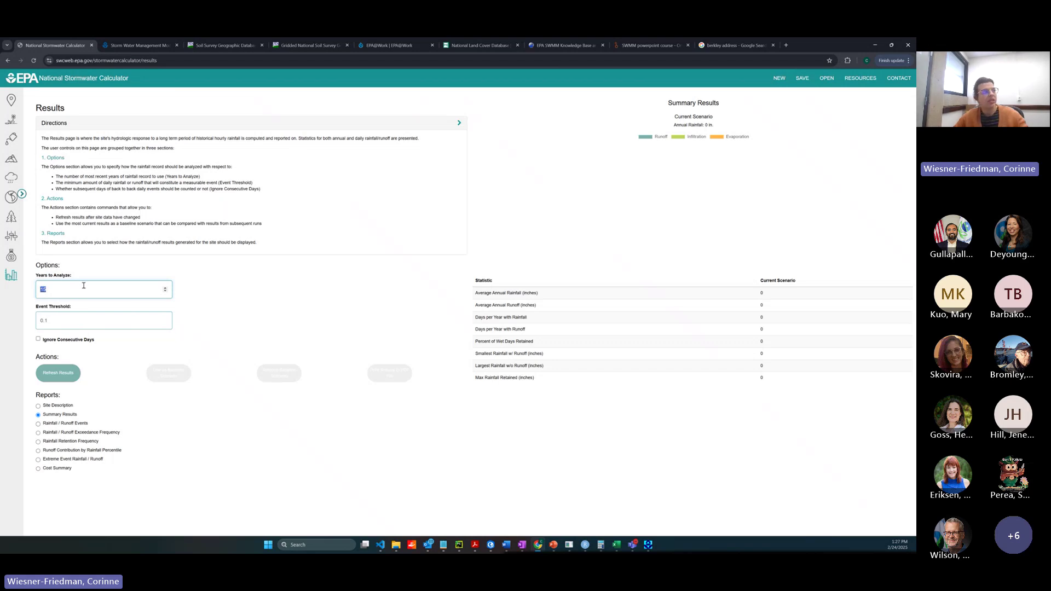
{"action": "type", "text": "1"}
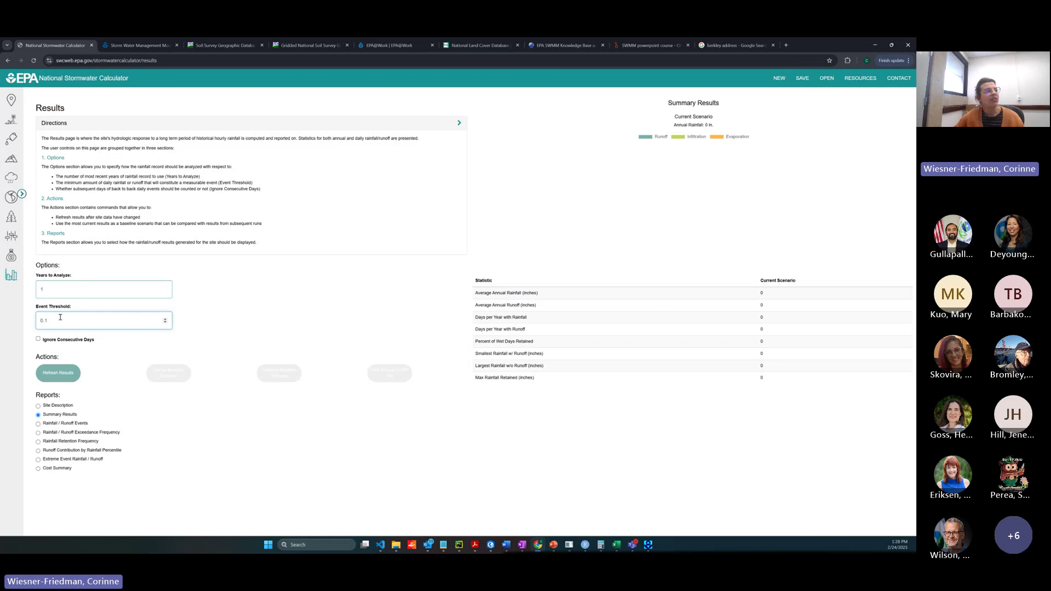
{"action": "left_click_drag", "start_coordinate": [73, 308], "coordinate": [28, 309]}
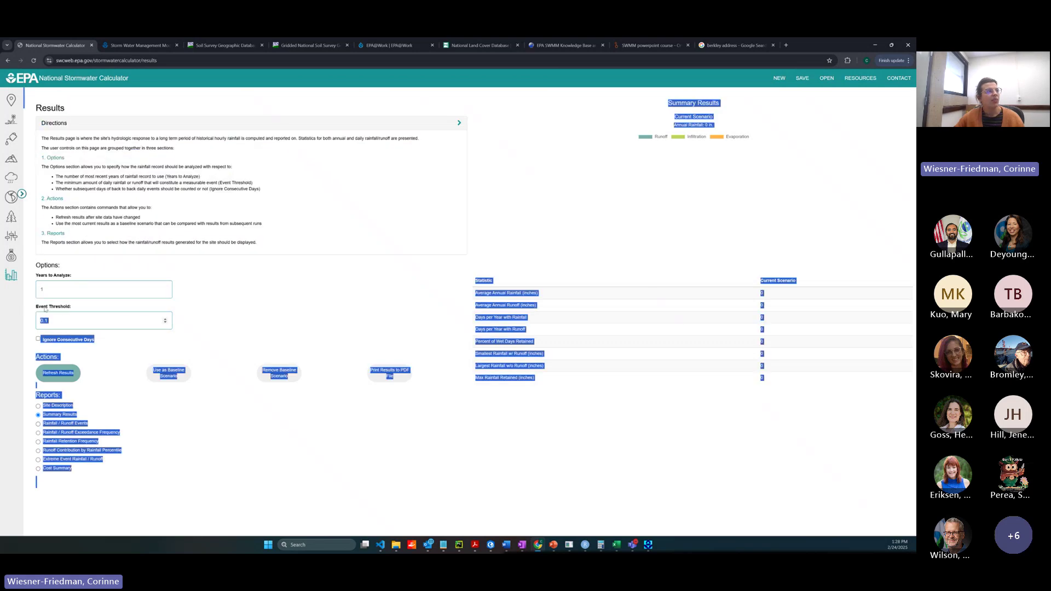
{"action": "left_click", "coordinate": [49, 308]}
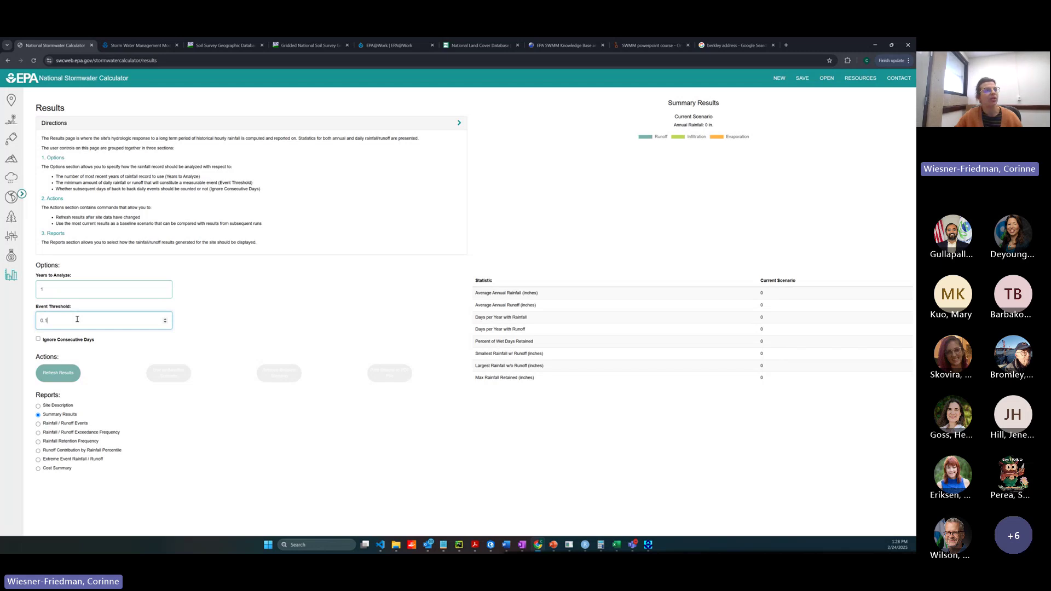
{"action": "left_click_drag", "start_coordinate": [78, 320], "coordinate": [28, 323]}
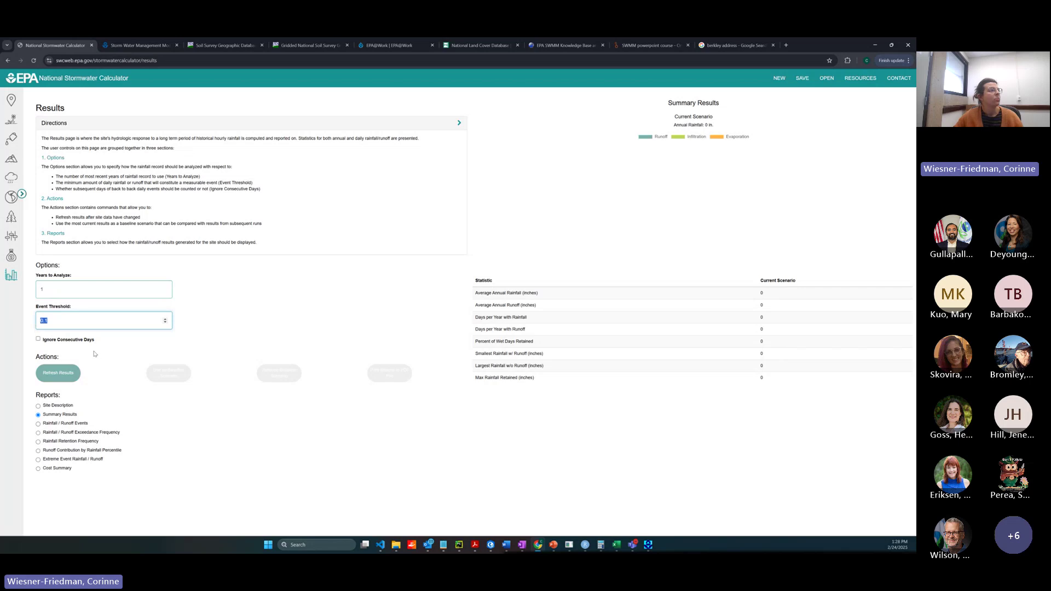
{"action": "left_click", "coordinate": [57, 378]}
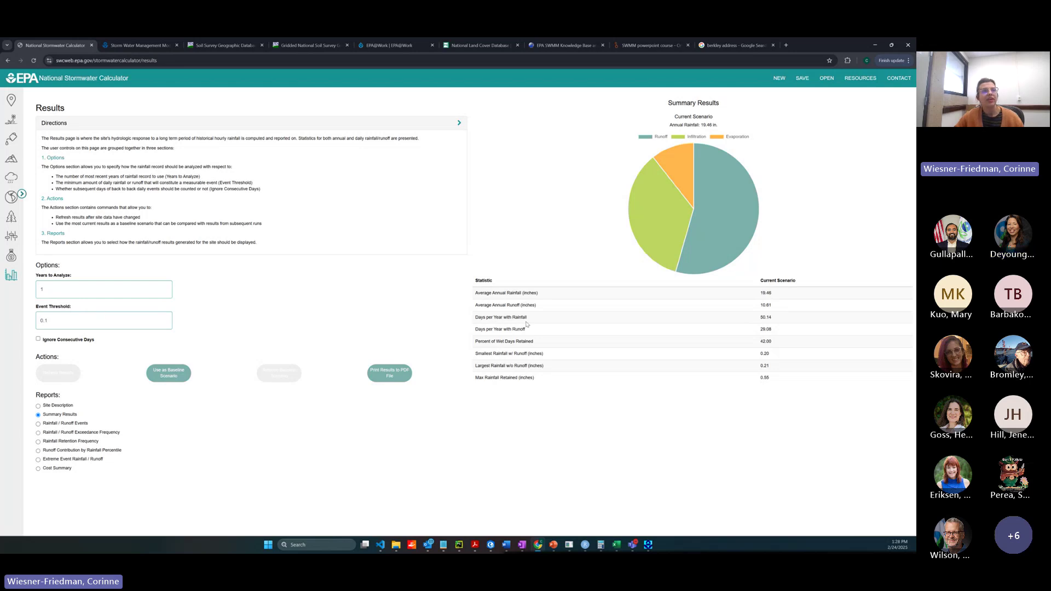
- Examine the days per year with rainfall and the pie chart's runoff and evaporation shares in the summary results
{"action": "left_click_drag", "start_coordinate": [528, 319], "coordinate": [475, 323]}
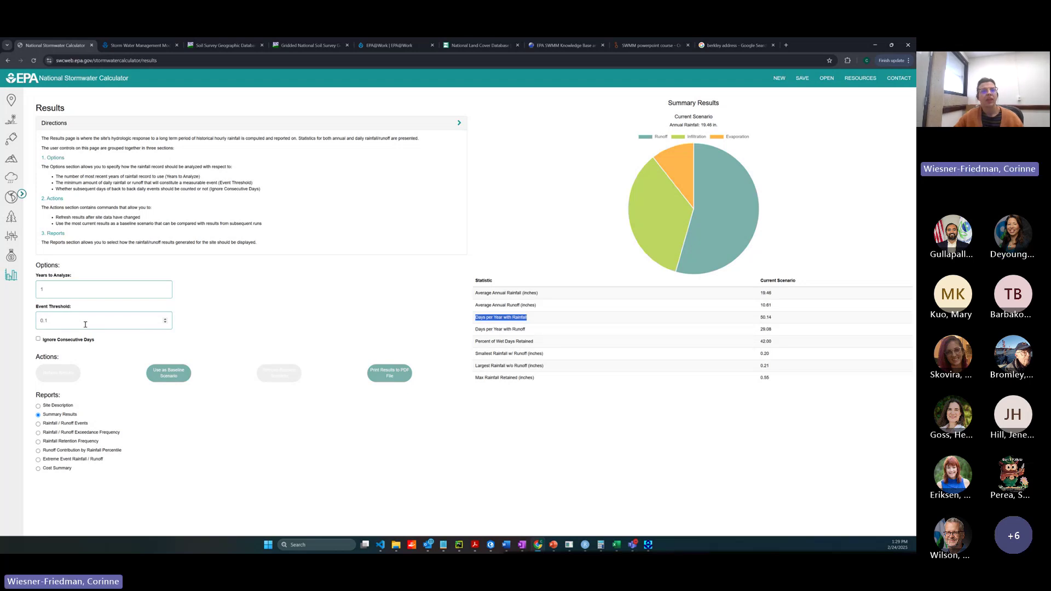
{"action": "left_click", "coordinate": [509, 318]}
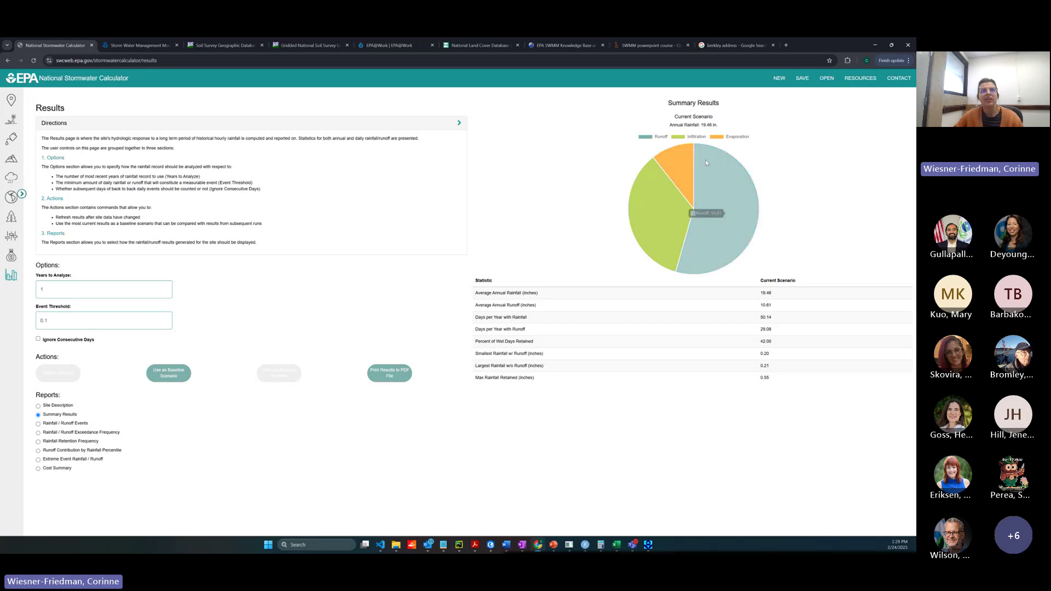
{"action": "mouse_move", "coordinate": [684, 190]}
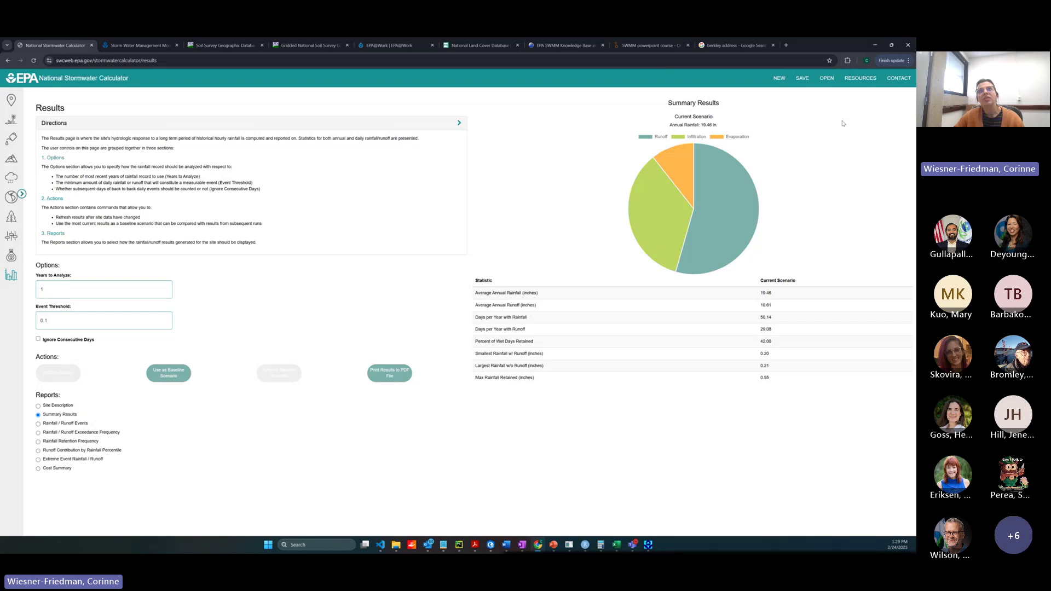
- Look over the calculator's list of user guides, fact sheets and related resources, and close it
{"action": "left_click", "coordinate": [853, 82]}
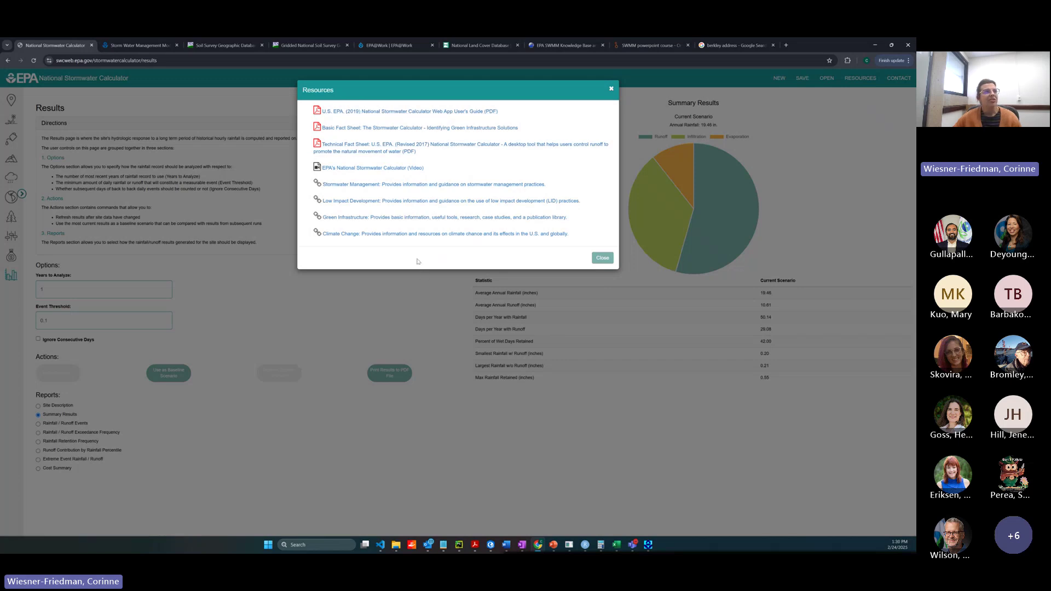
{"action": "left_click", "coordinate": [612, 89]}
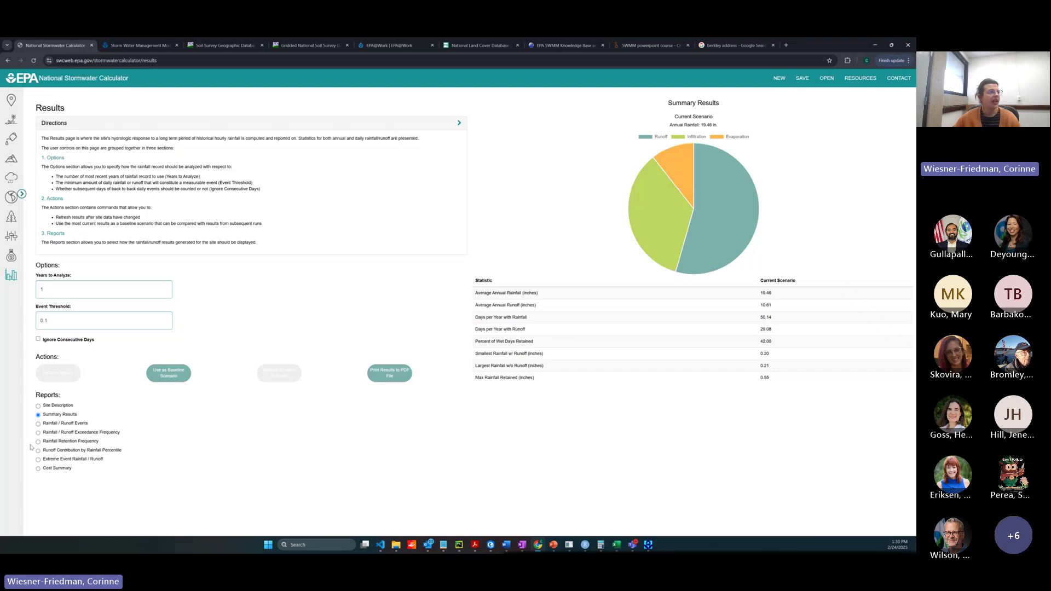
- Display the Rainfall Retention Frequency report and use the current results as the baseline scenario
{"action": "left_click", "coordinate": [38, 442]}
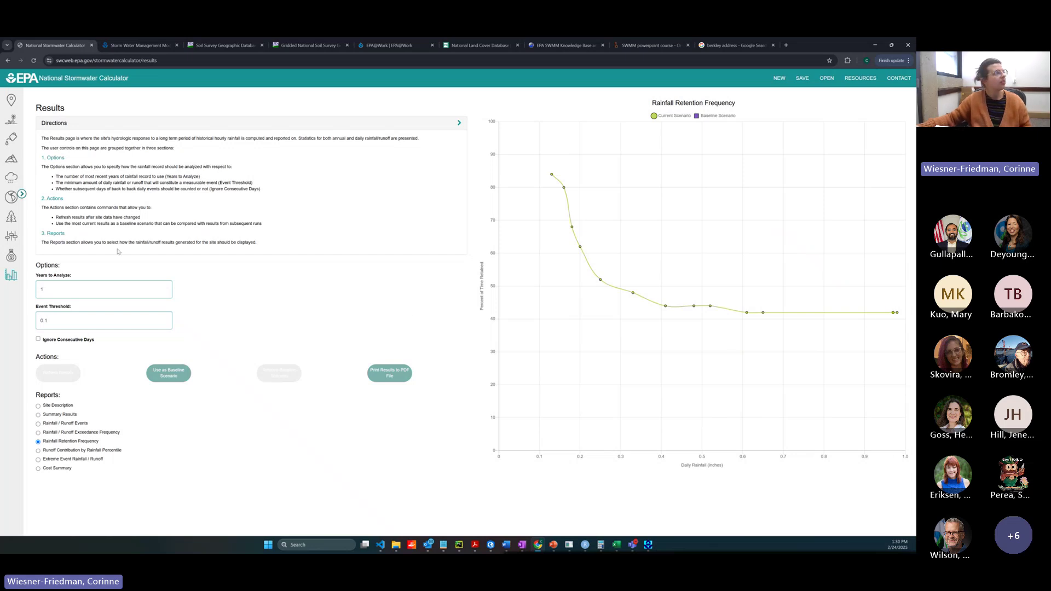
{"action": "left_click", "coordinate": [177, 377]}
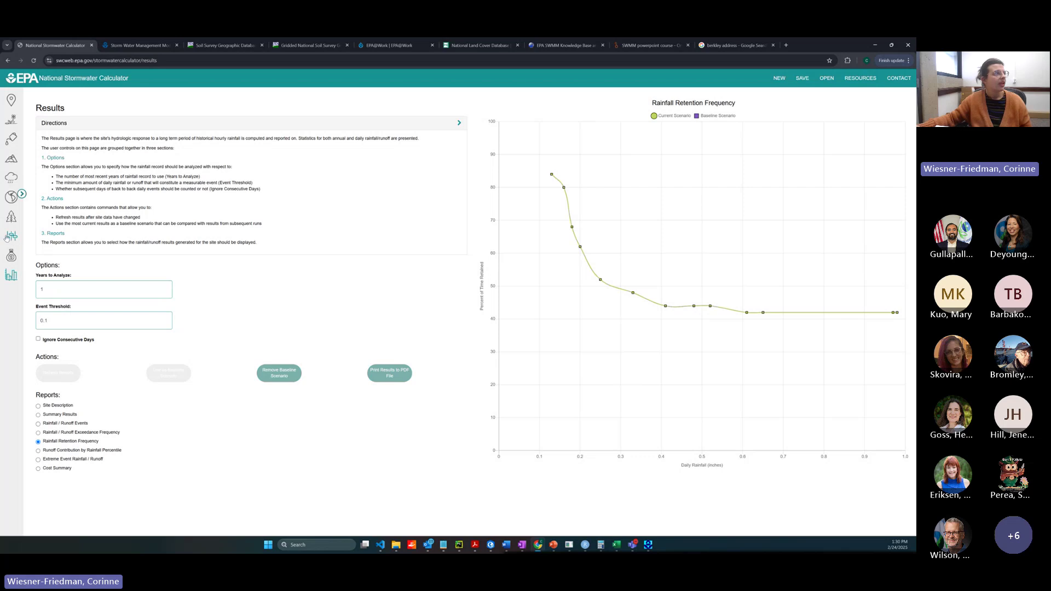
- Change the site's land cover to 24% forest and 76% meadow, with no lawn
{"action": "left_click", "coordinate": [11, 217]}
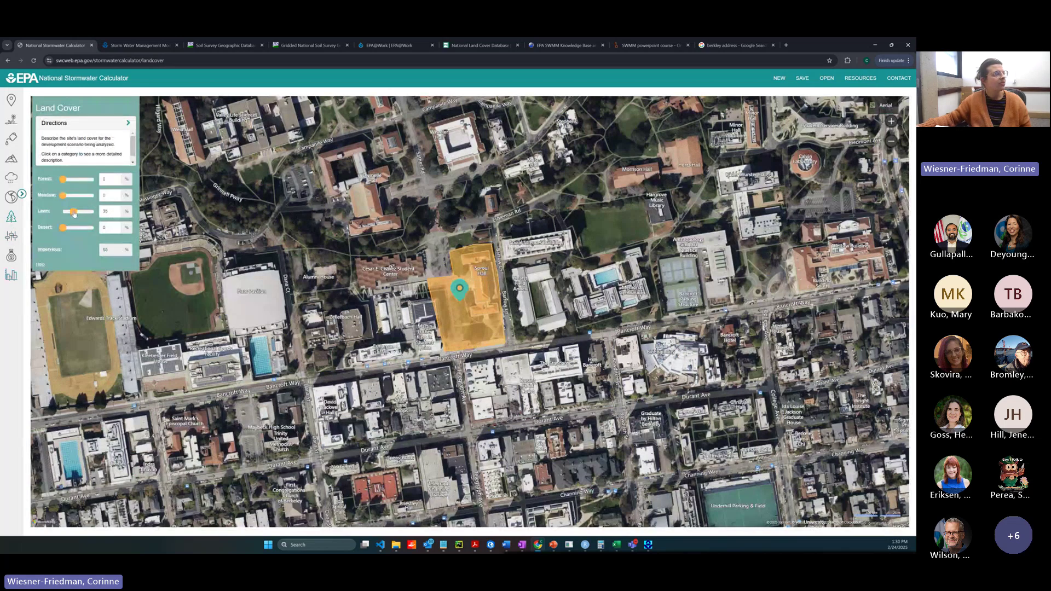
{"action": "left_click_drag", "start_coordinate": [62, 195], "coordinate": [87, 202]}
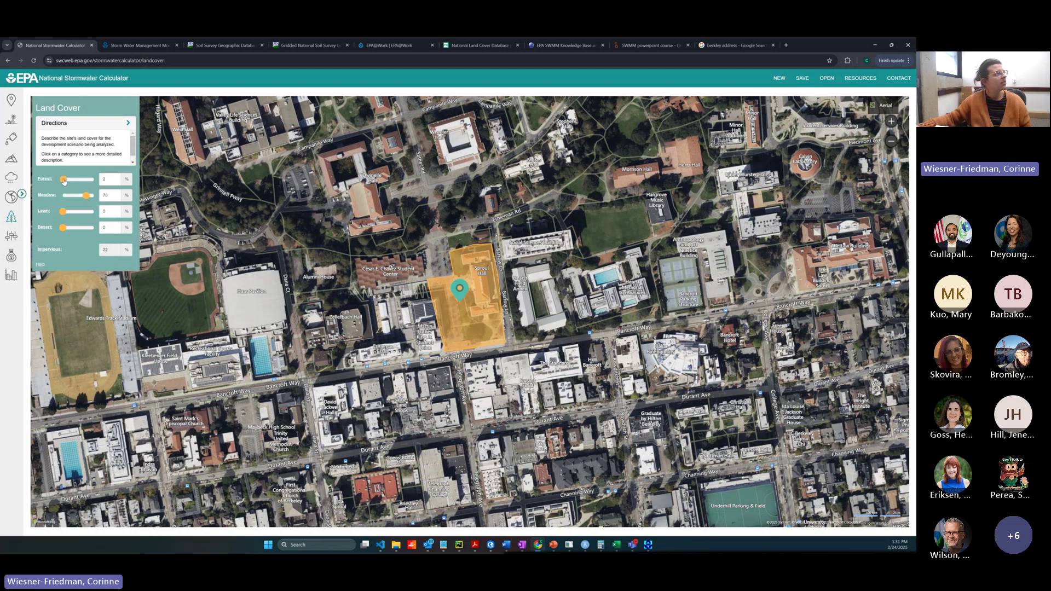
{"action": "left_click_drag", "start_coordinate": [64, 182], "coordinate": [68, 181]}
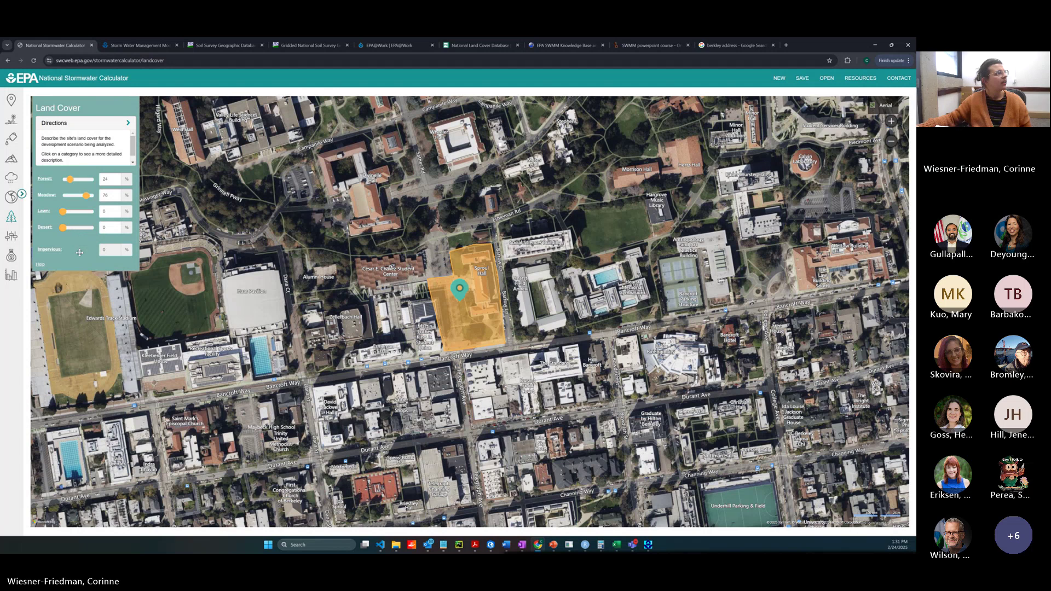
- Refresh the results for the forest and meadow land cover against the baseline in the Rainfall Retention Frequency report
{"action": "left_click", "coordinate": [10, 276]}
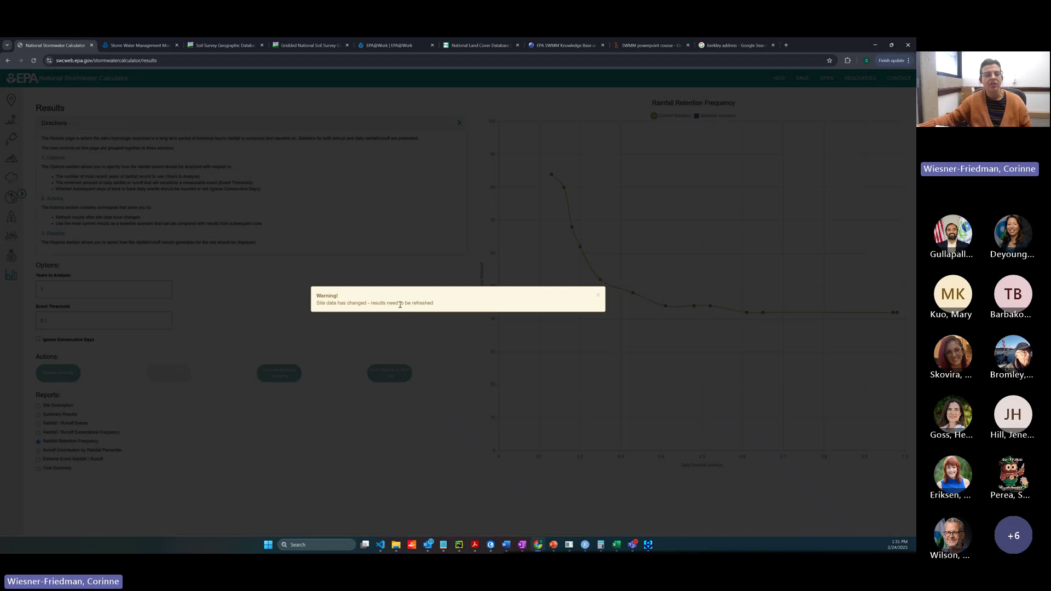
{"action": "left_click", "coordinate": [598, 296]}
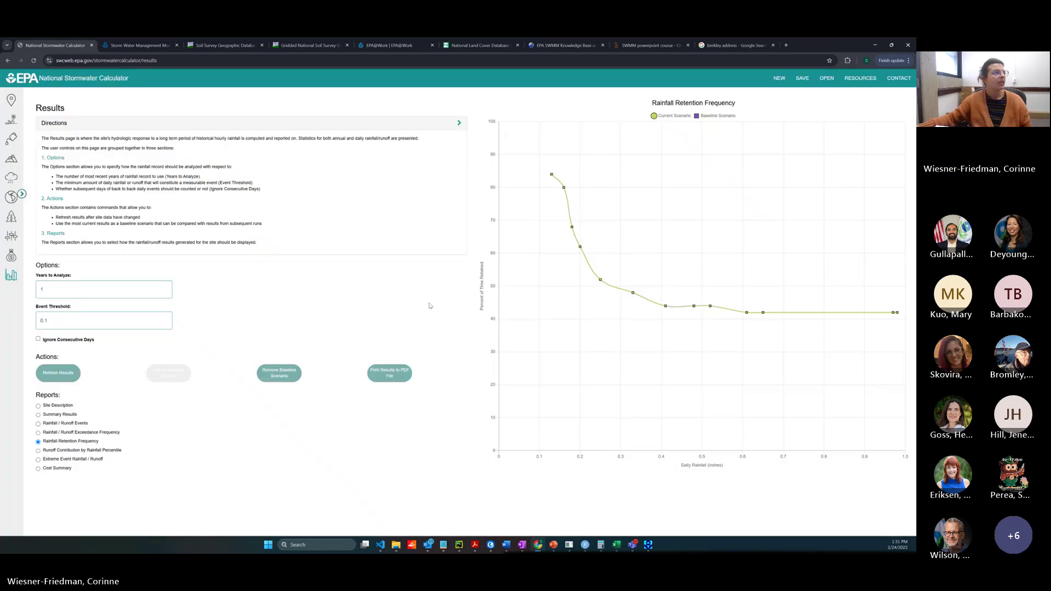
{"action": "left_click", "coordinate": [71, 378]}
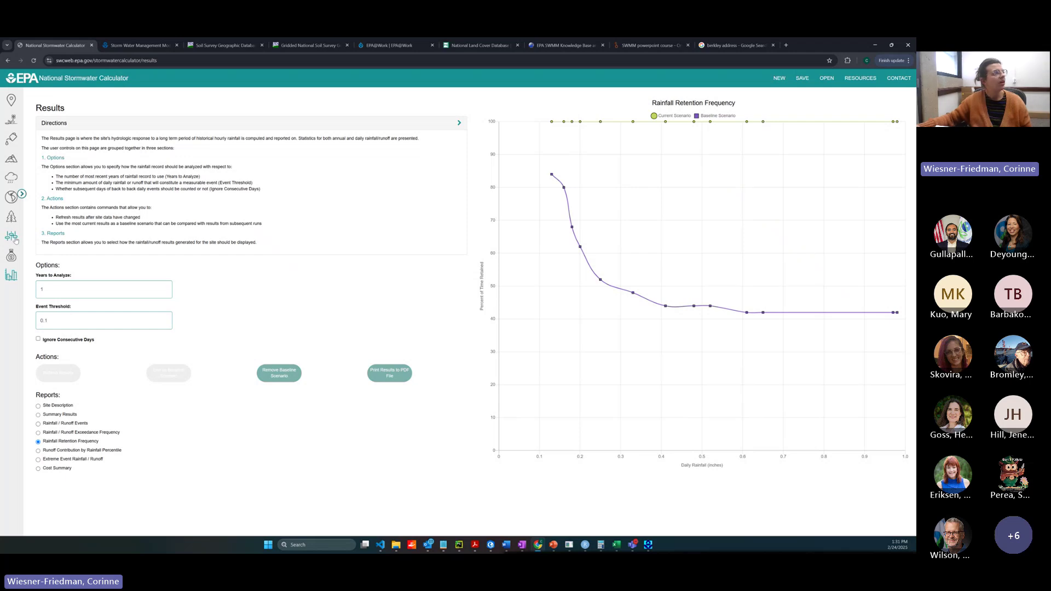
- Return the land cover to 35% lawn, with forest and meadow at 0%
{"action": "left_click", "coordinate": [11, 217]}
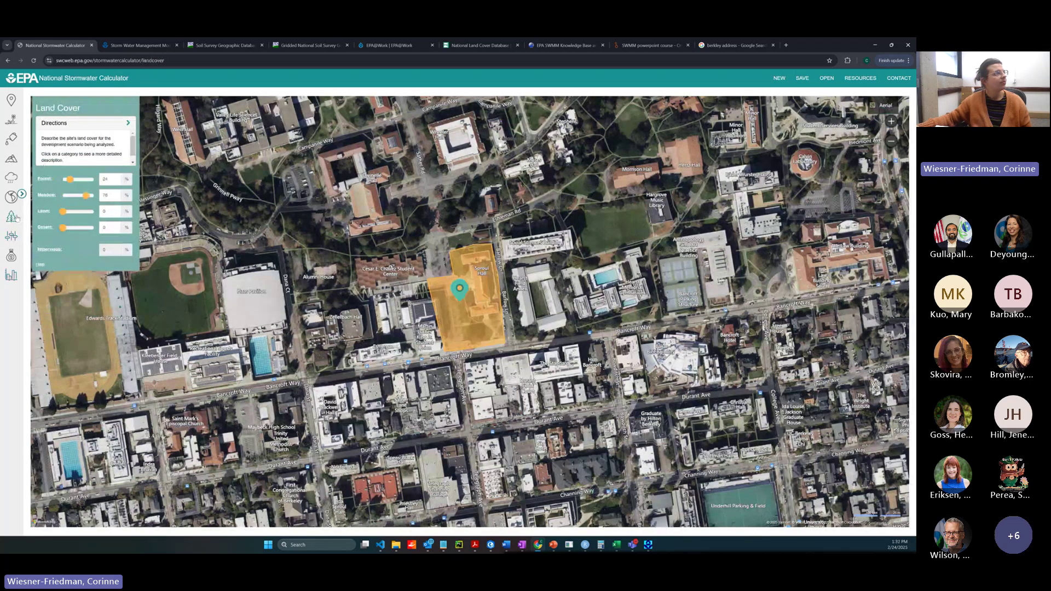
{"action": "left_click_drag", "start_coordinate": [86, 195], "coordinate": [62, 181]}
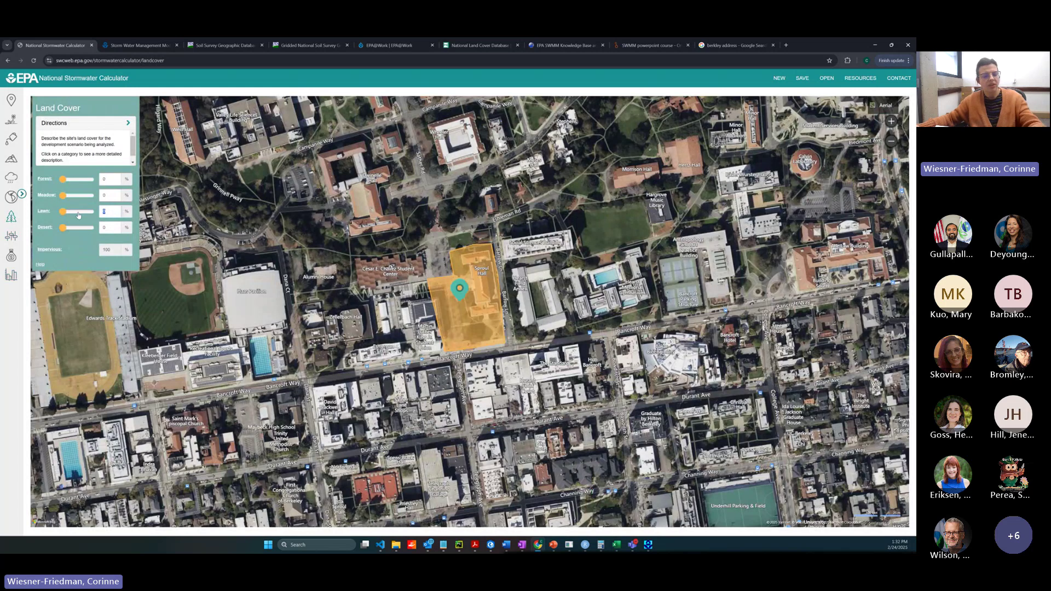
{"action": "type", "text": "65"}
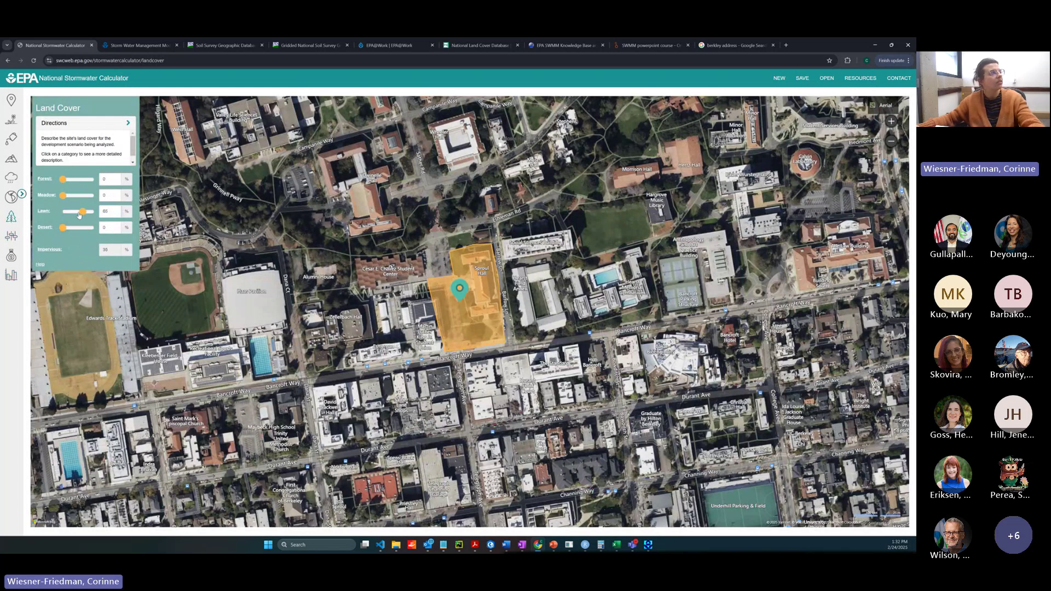
{"action": "key", "text": "BackSpace"}
{"action": "key", "text": "BackSpace"}
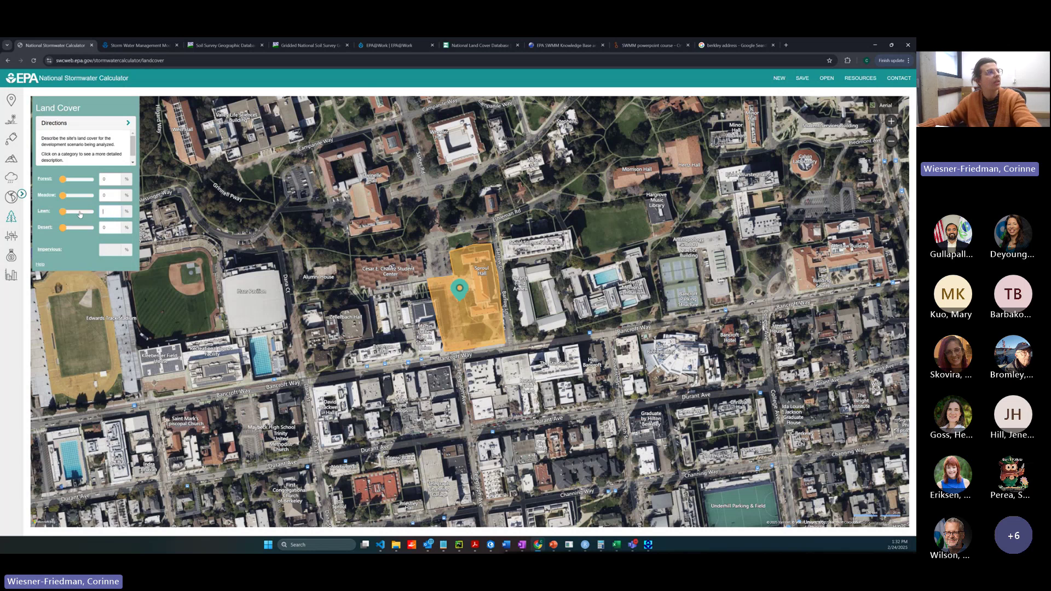
{"action": "type", "text": "35"}
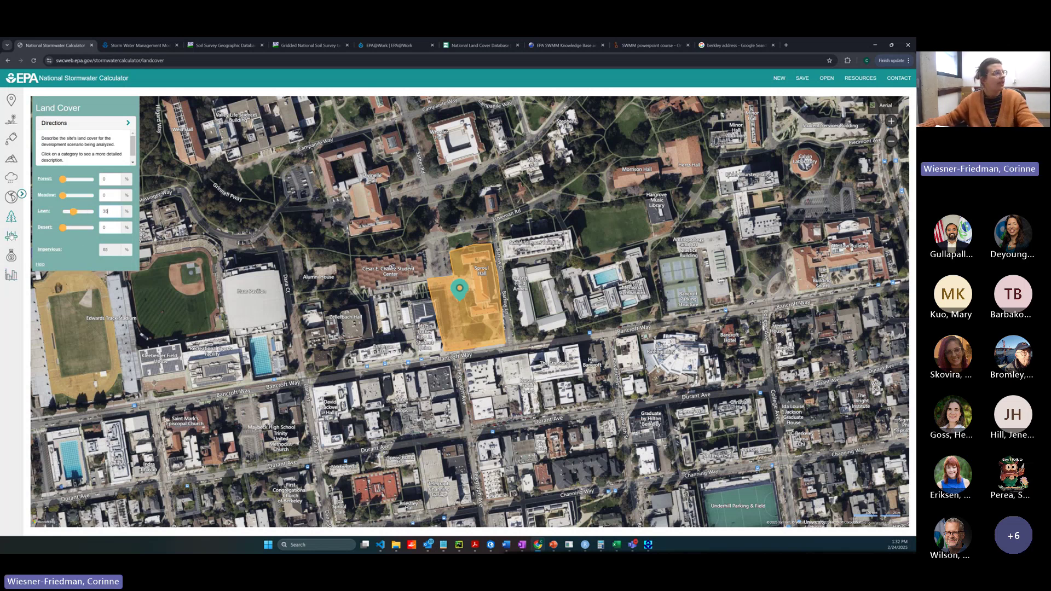
{"action": "left_click", "coordinate": [11, 237]}
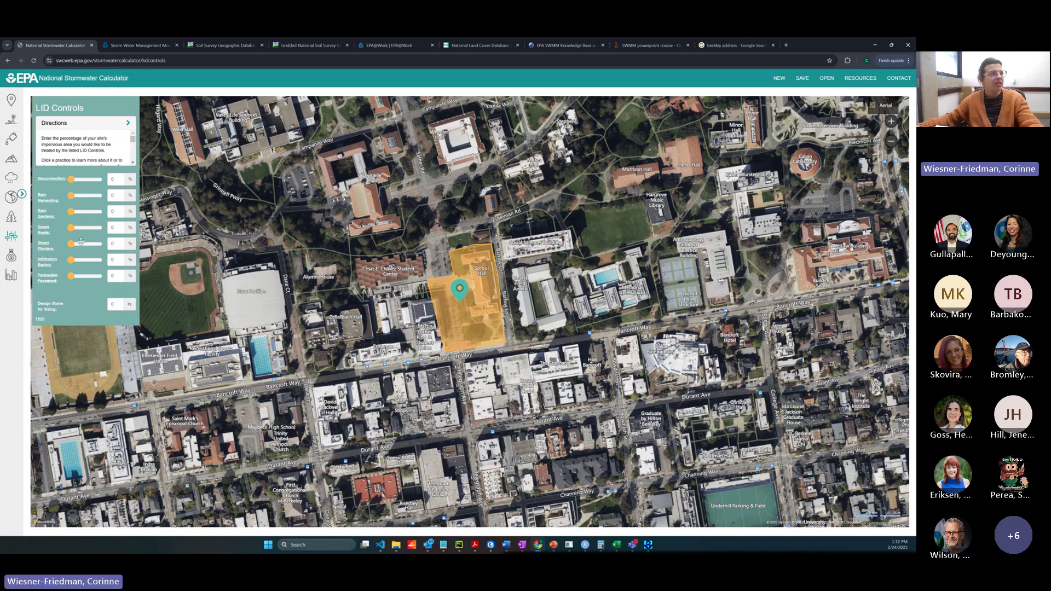
{"action": "left_click", "coordinate": [12, 275]}
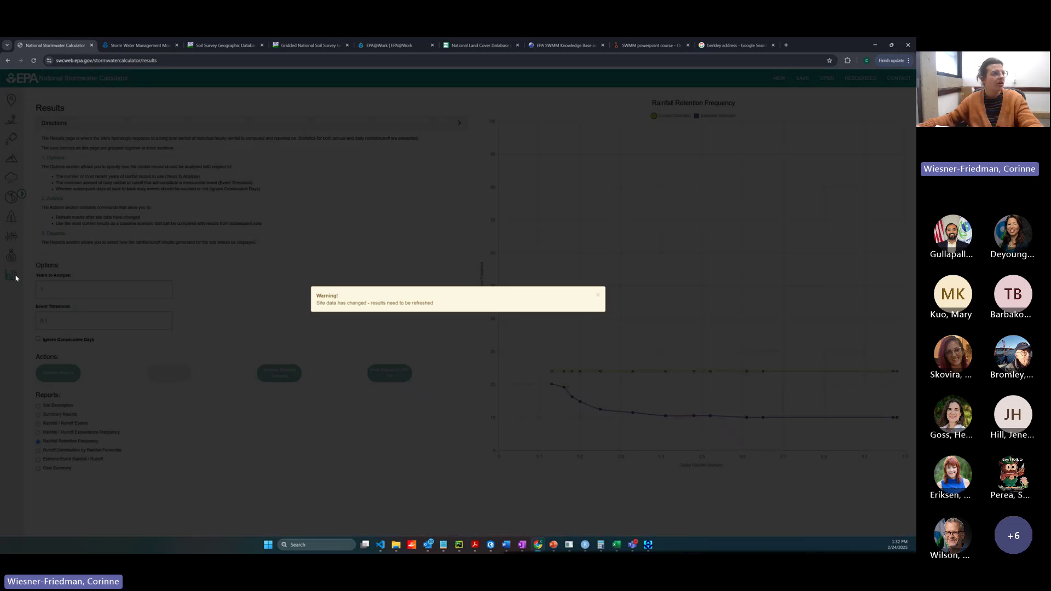
{"action": "left_click", "coordinate": [598, 296]}
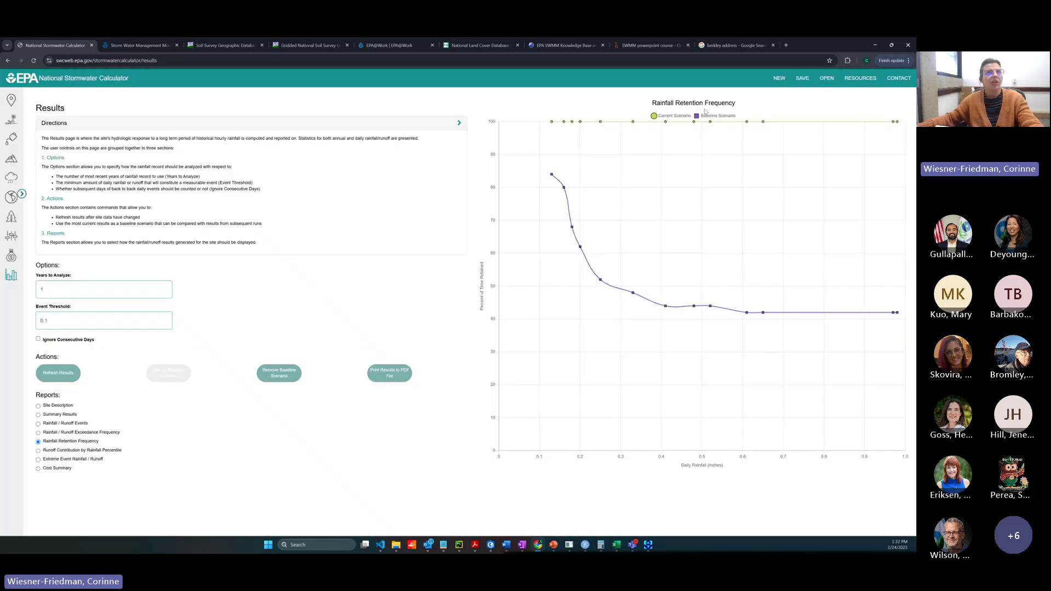
{"action": "left_click", "coordinate": [801, 79]}
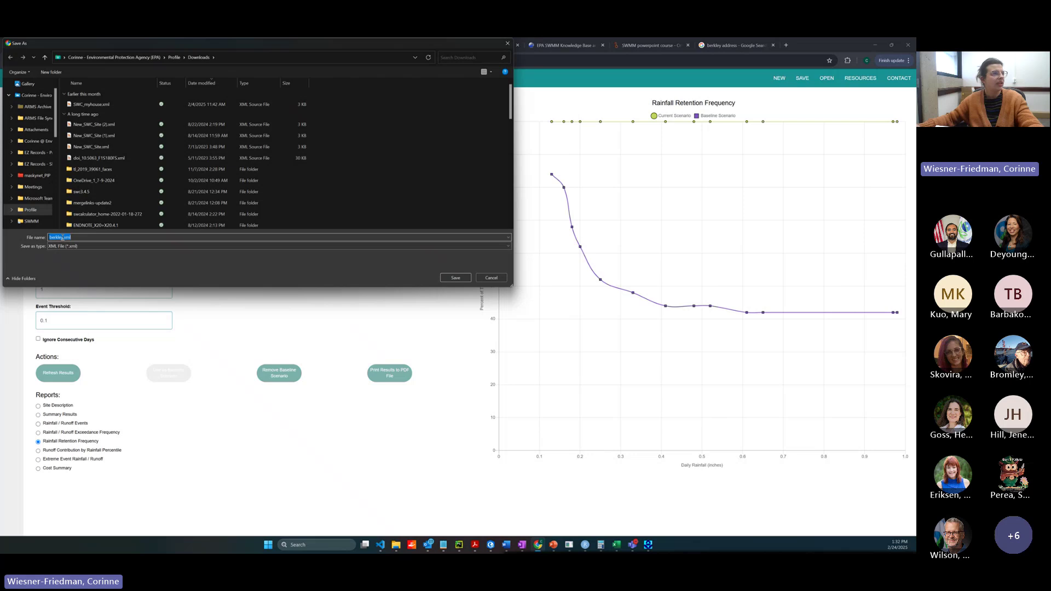
{"action": "left_click", "coordinate": [491, 278]}
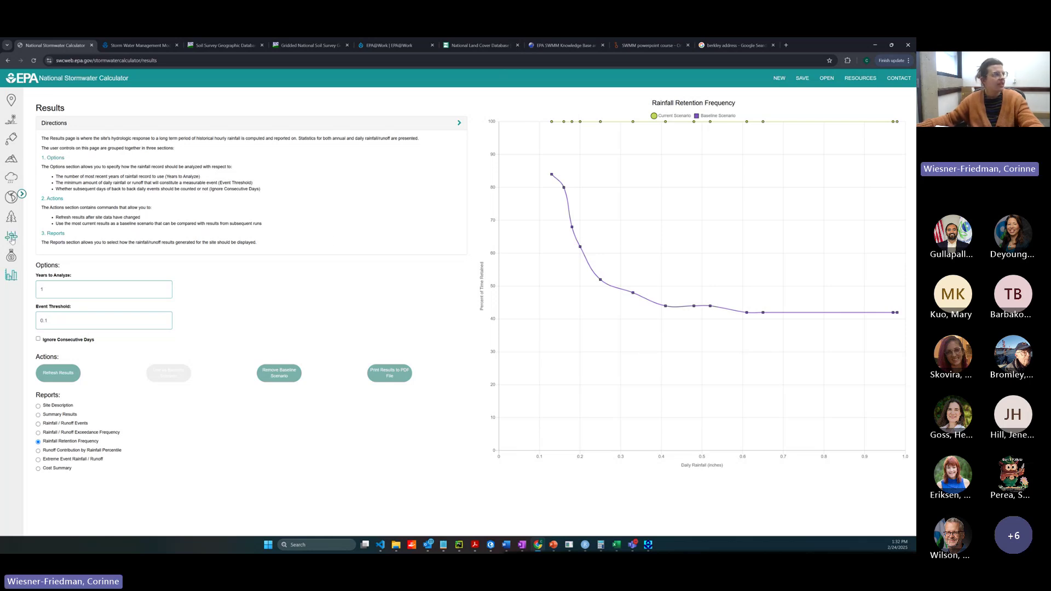
- Examine the Rain Gardens LID description and its ponding height, soil media and capture ratio parameters, leaving them as they are
{"action": "left_click", "coordinate": [12, 238]}
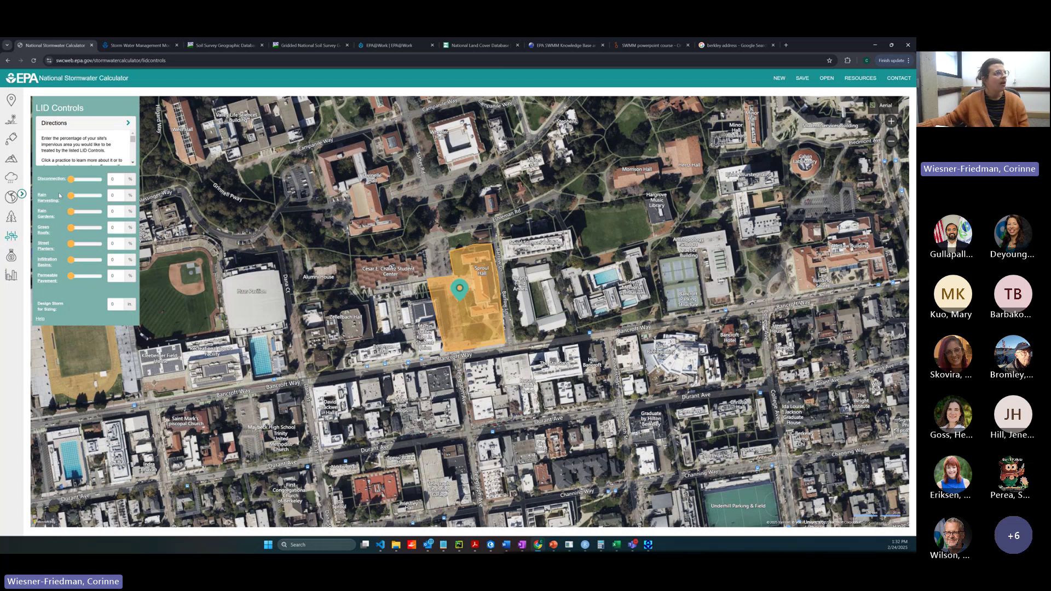
{"action": "left_click", "coordinate": [45, 218]}
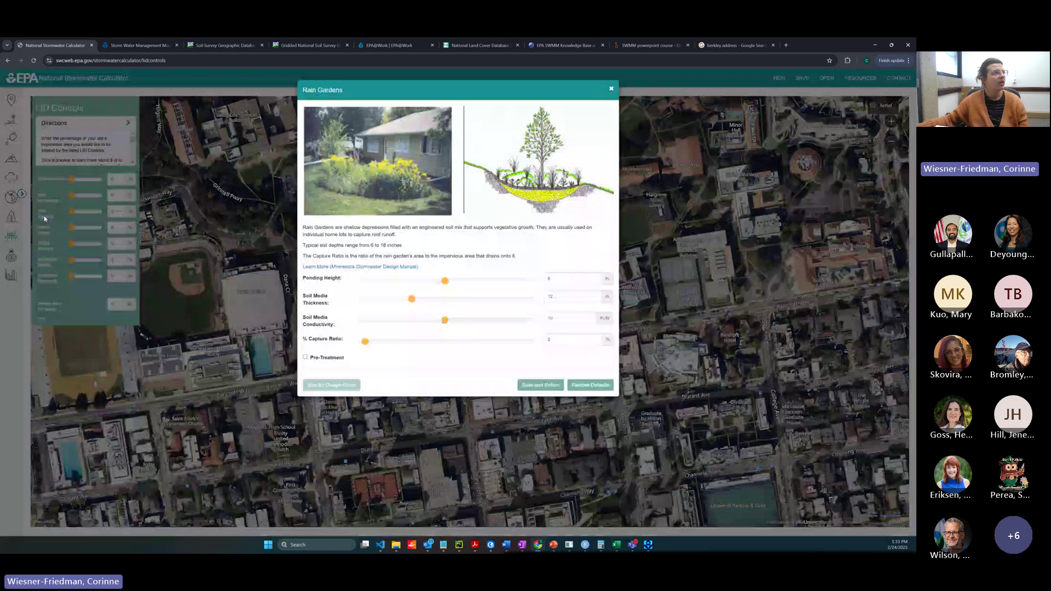
{"action": "left_click_drag", "start_coordinate": [334, 227], "coordinate": [405, 246]}
{"action": "left_click", "coordinate": [433, 245]}
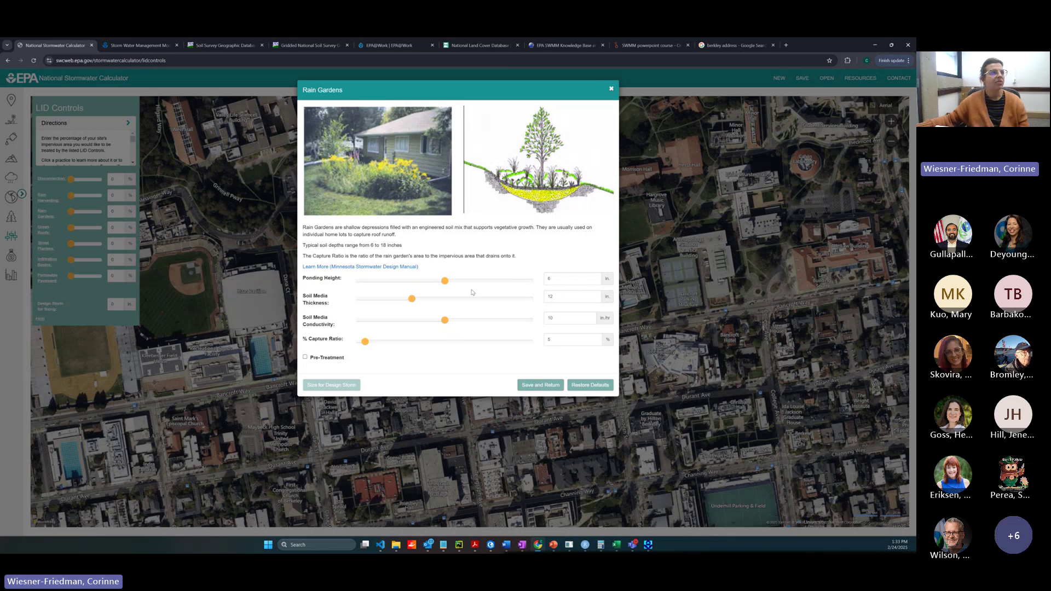
{"action": "left_click_drag", "start_coordinate": [306, 278], "coordinate": [303, 325]}
{"action": "left_click", "coordinate": [337, 280]}
{"action": "left_click", "coordinate": [327, 304]}
{"action": "left_click", "coordinate": [322, 336]}
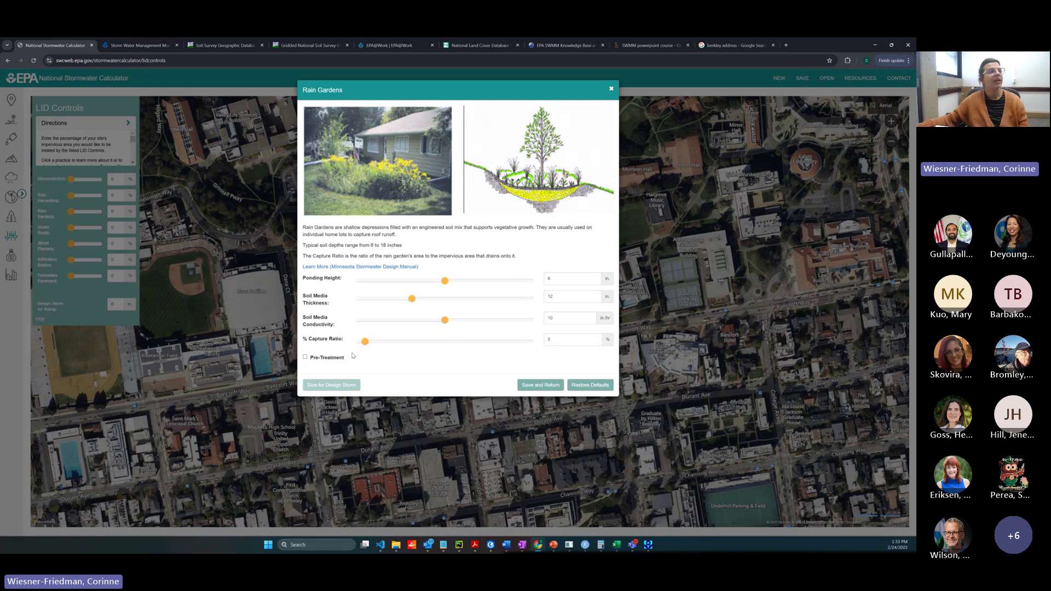
{"action": "left_click_drag", "start_coordinate": [305, 320], "coordinate": [335, 327]}
{"action": "left_click", "coordinate": [322, 300]}
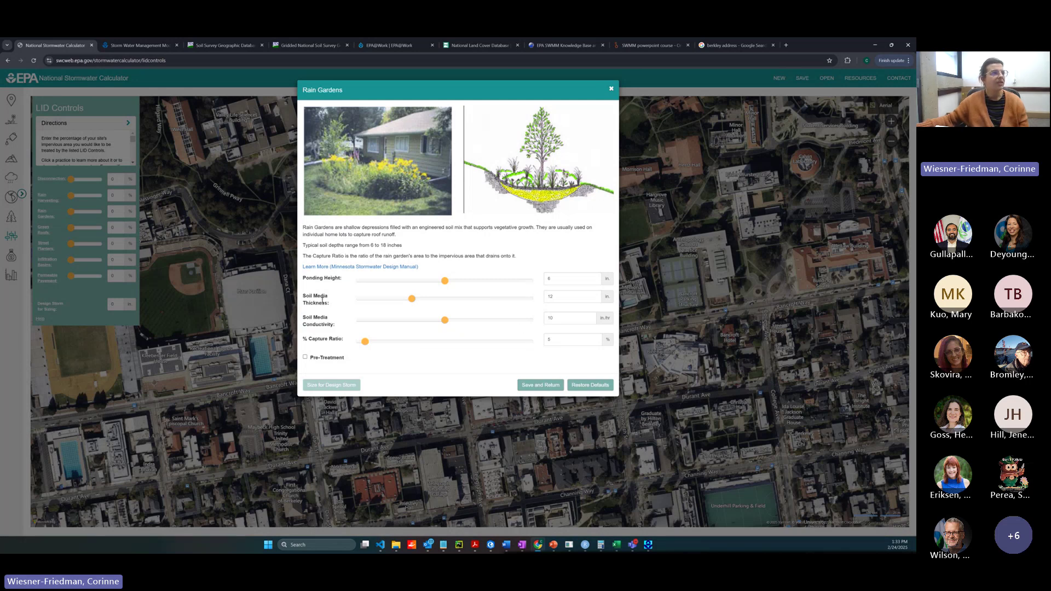
{"action": "left_click_drag", "start_coordinate": [309, 276], "coordinate": [336, 327]}
{"action": "left_click", "coordinate": [336, 327]}
{"action": "left_click", "coordinate": [612, 89]}
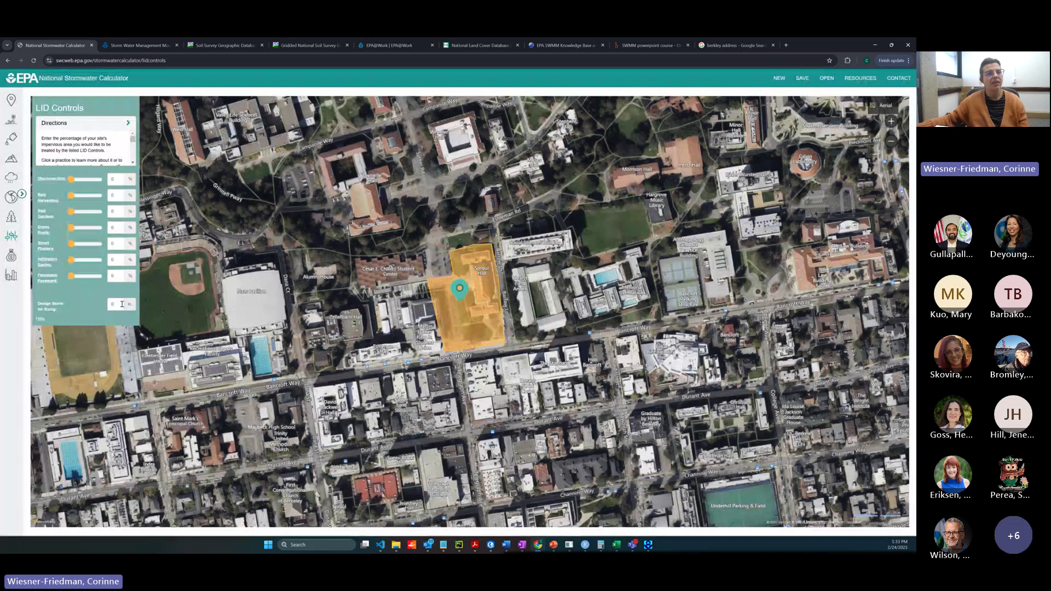
- Examine the Extreme Event Rainfall / Runoff report and the Runoff Contribution by Rainfall Percentile report
{"action": "left_click", "coordinate": [11, 275]}
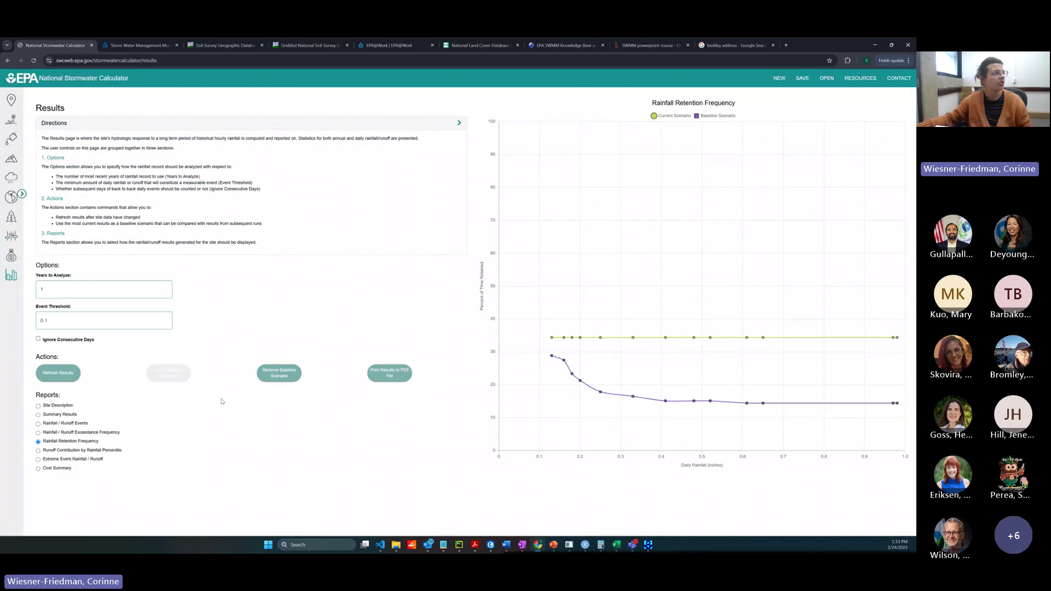
{"action": "left_click", "coordinate": [39, 460]}
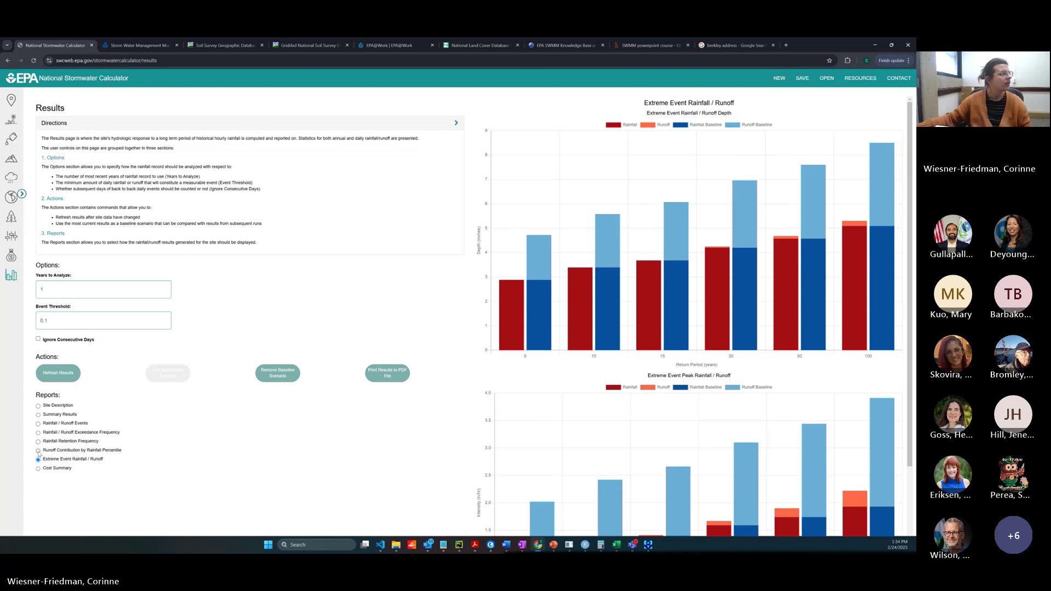
{"action": "left_click", "coordinate": [38, 451]}
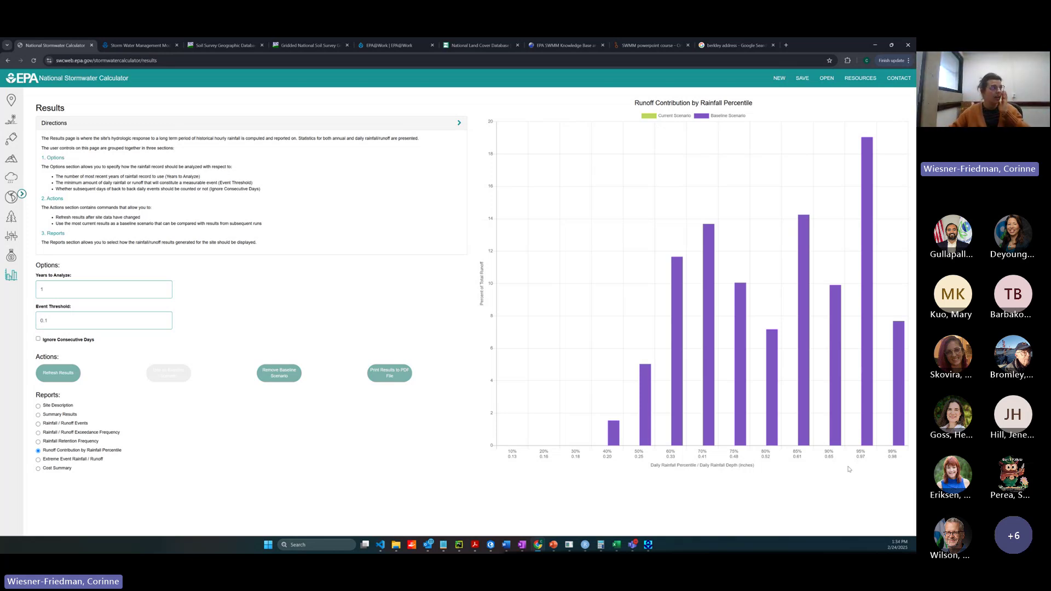
- Set the LID design storm for sizing to 0.97 in, and size the rain gardens for that storm, saving the design
{"action": "left_click", "coordinate": [11, 236]}
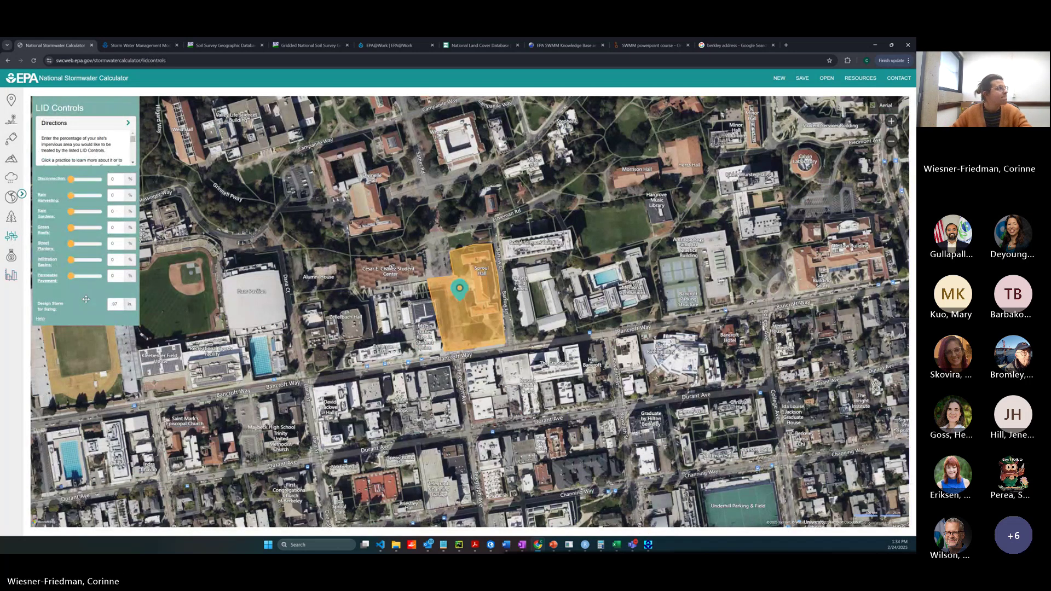
{"action": "left_click", "coordinate": [45, 219]}
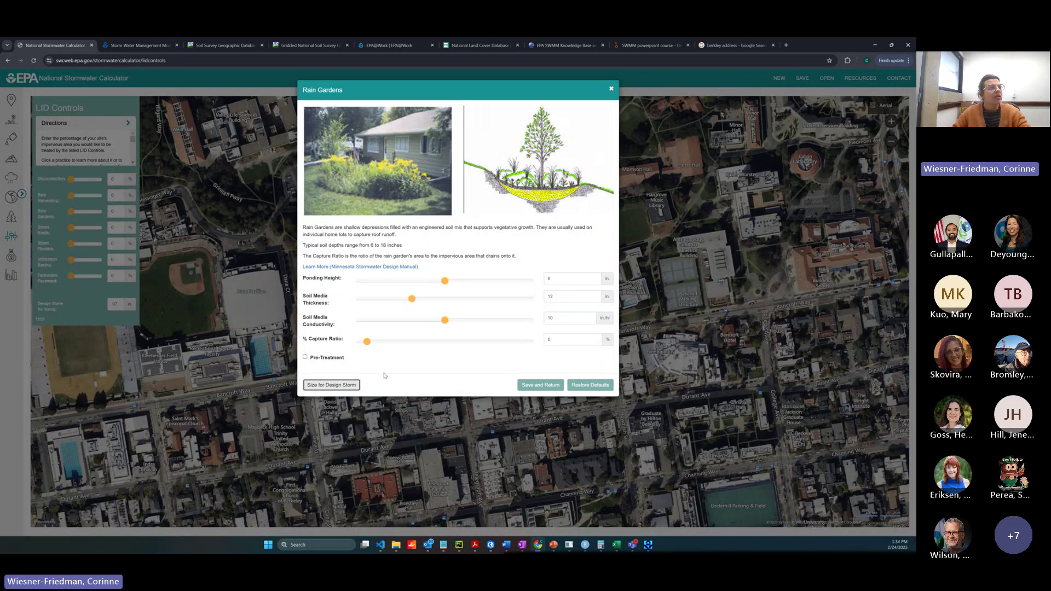
{"action": "left_click", "coordinate": [539, 385]}
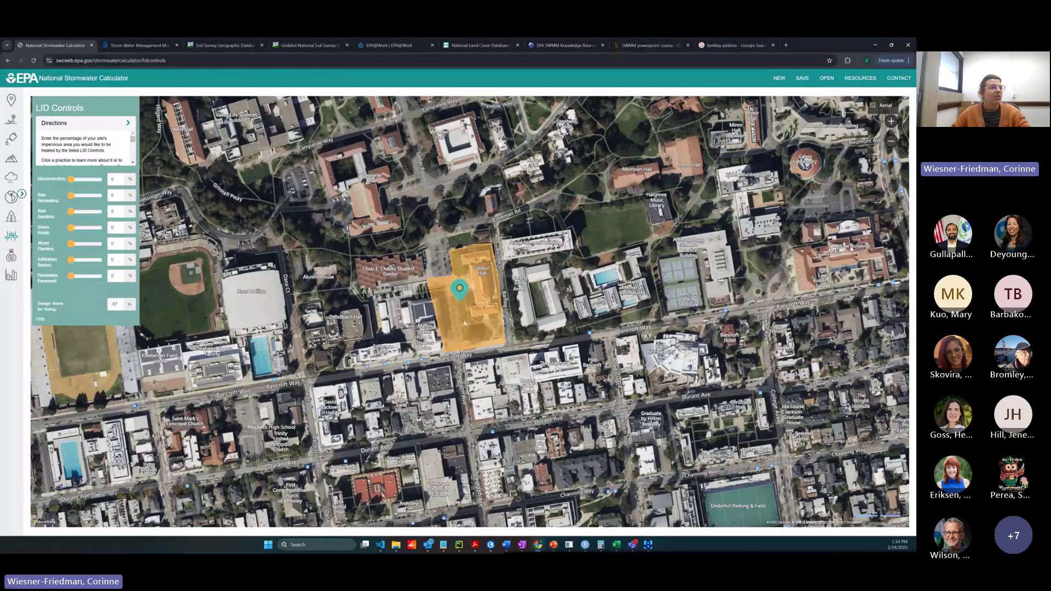
- Assign 10% of the site's impervious area to treatment by rain gardens
{"action": "scroll", "coordinate": [464, 322], "scroll_direction": "up", "scroll_amount": 3}
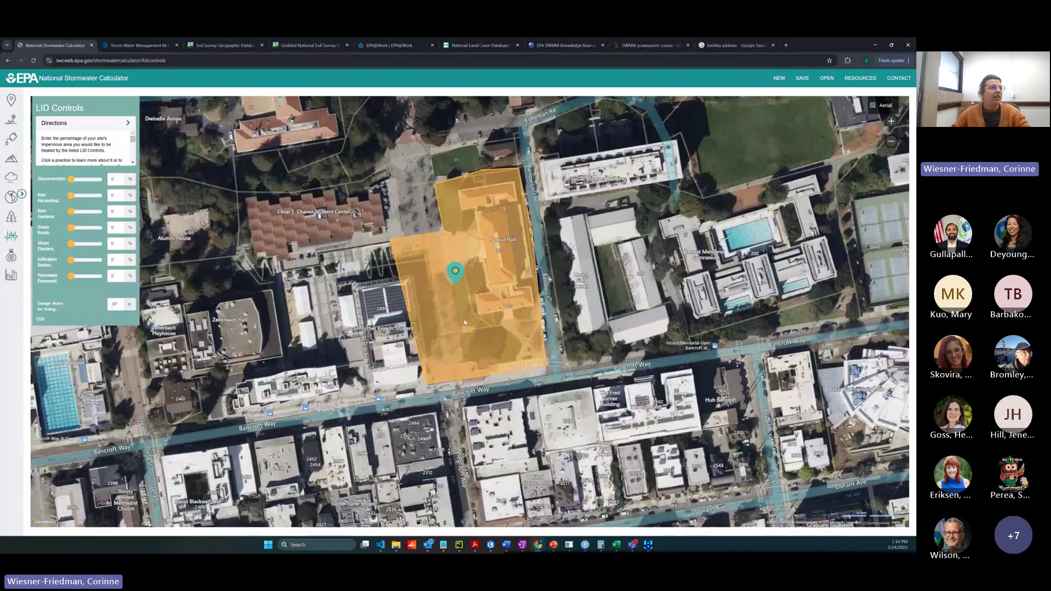
{"action": "scroll", "coordinate": [464, 322], "scroll_direction": "down", "scroll_amount": 3}
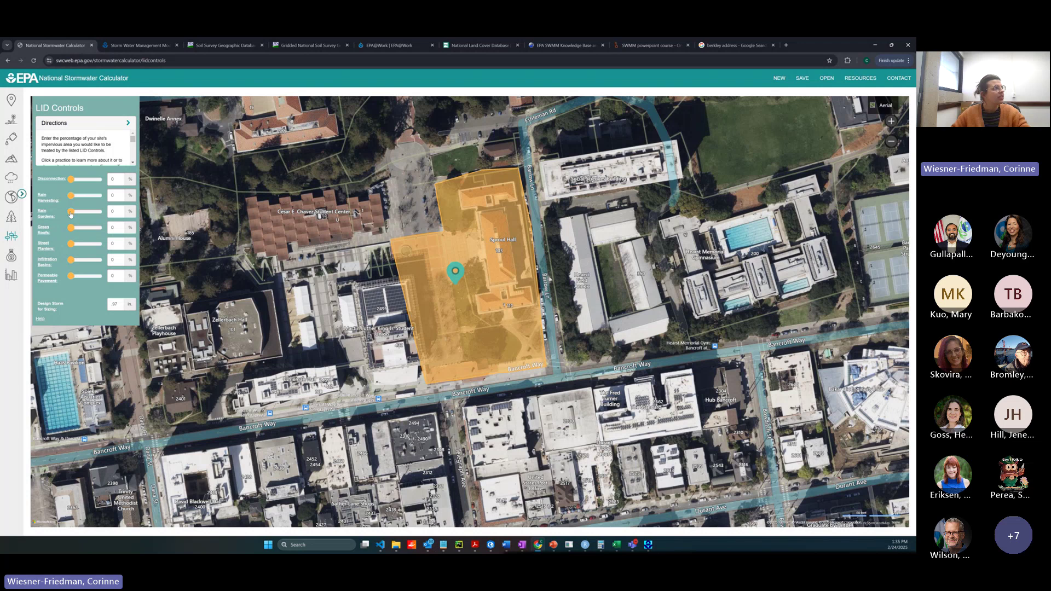
{"action": "left_click_drag", "start_coordinate": [71, 214], "coordinate": [77, 214]}
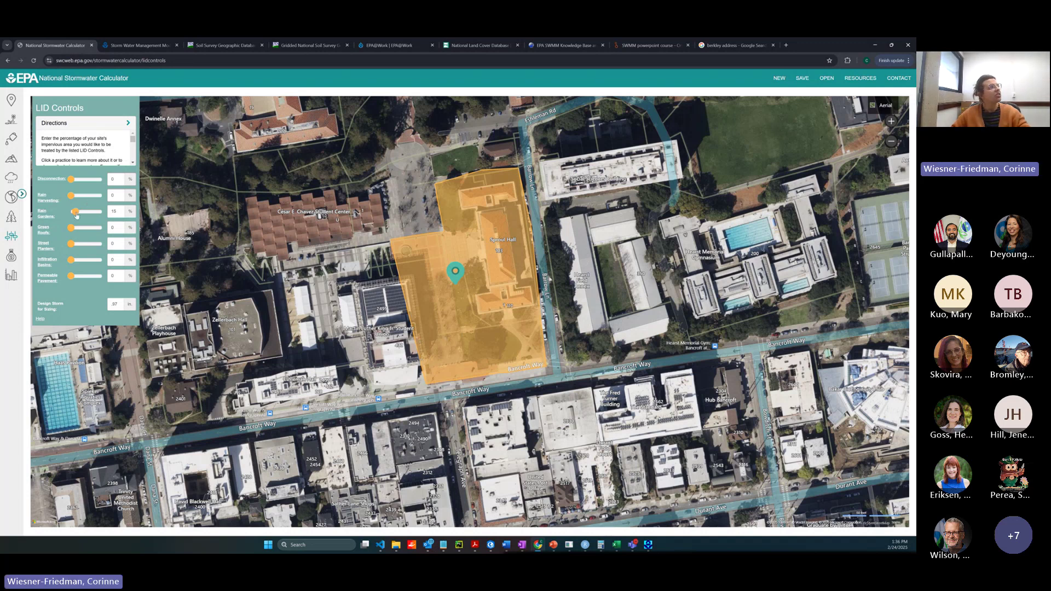
{"action": "left_click_drag", "start_coordinate": [76, 214], "coordinate": [75, 215]}
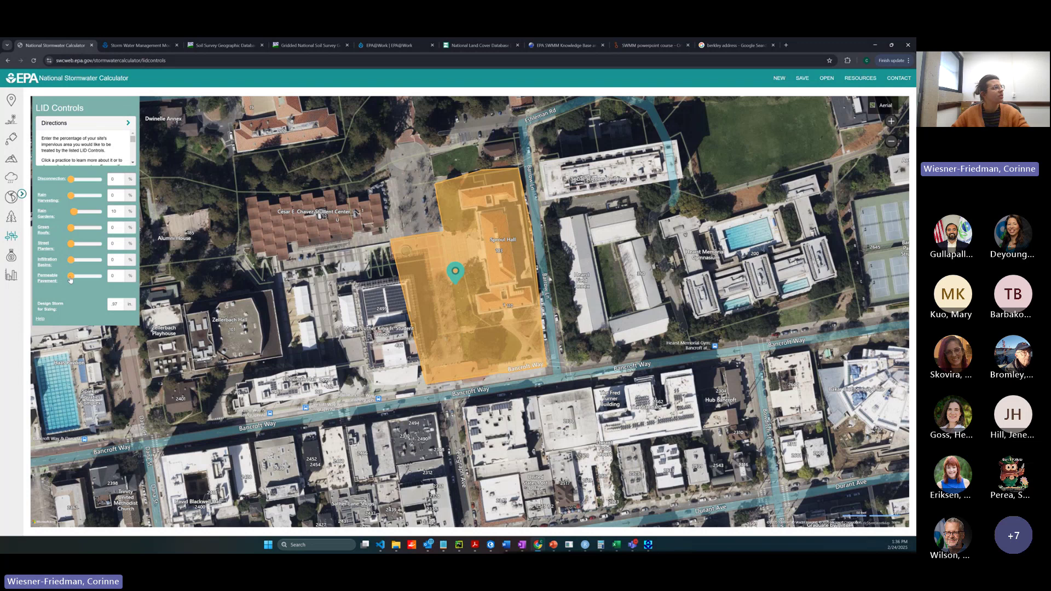
- Assign 10% of the impervious area to permeable pavement and size the pavement for the design storm
{"action": "left_click_drag", "start_coordinate": [72, 279], "coordinate": [75, 279]}
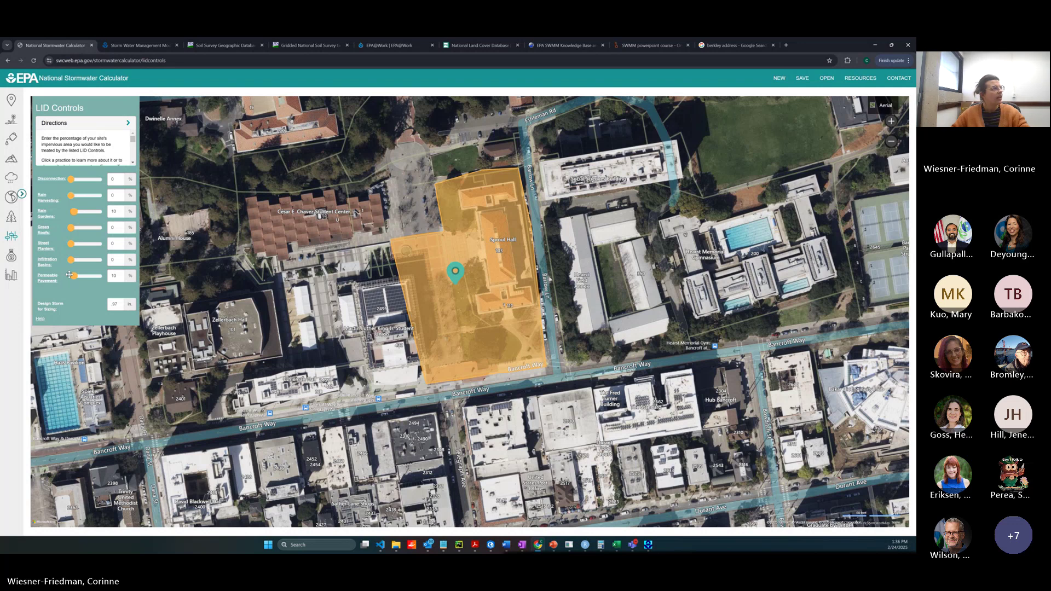
{"action": "left_click", "coordinate": [53, 278]}
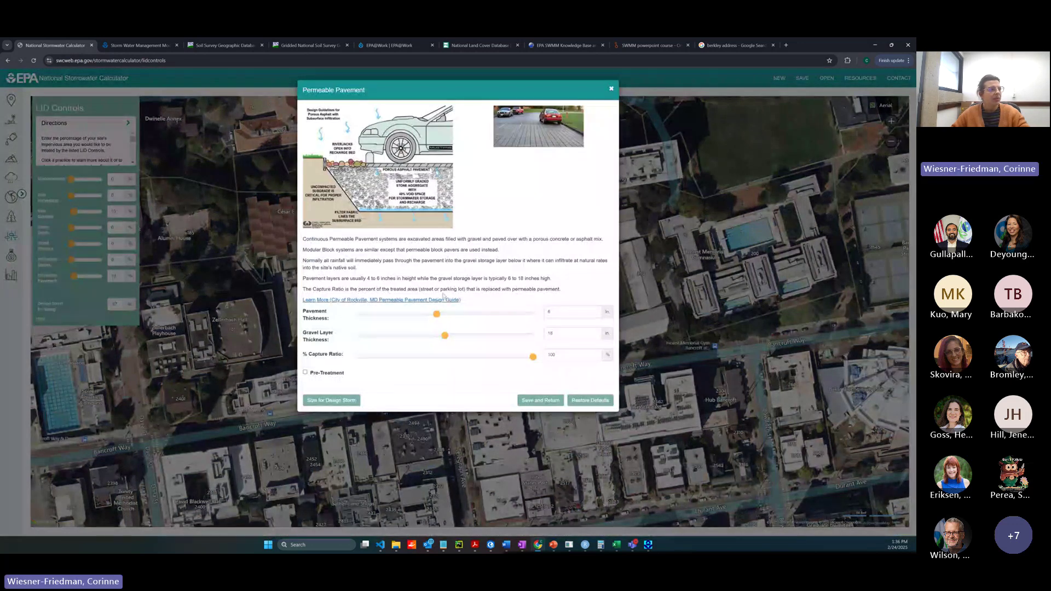
{"action": "left_click", "coordinate": [349, 401]}
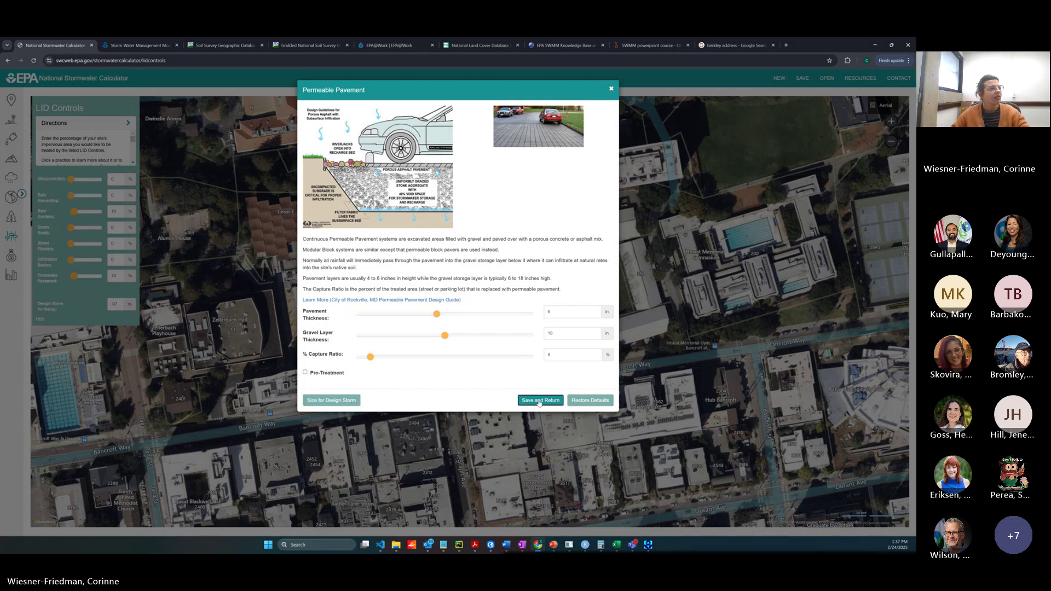
- Save the permeable pavement design and refresh the results, reviewing the Summary Results and Rainfall Retention Frequency reports
{"action": "left_click", "coordinate": [539, 400]}
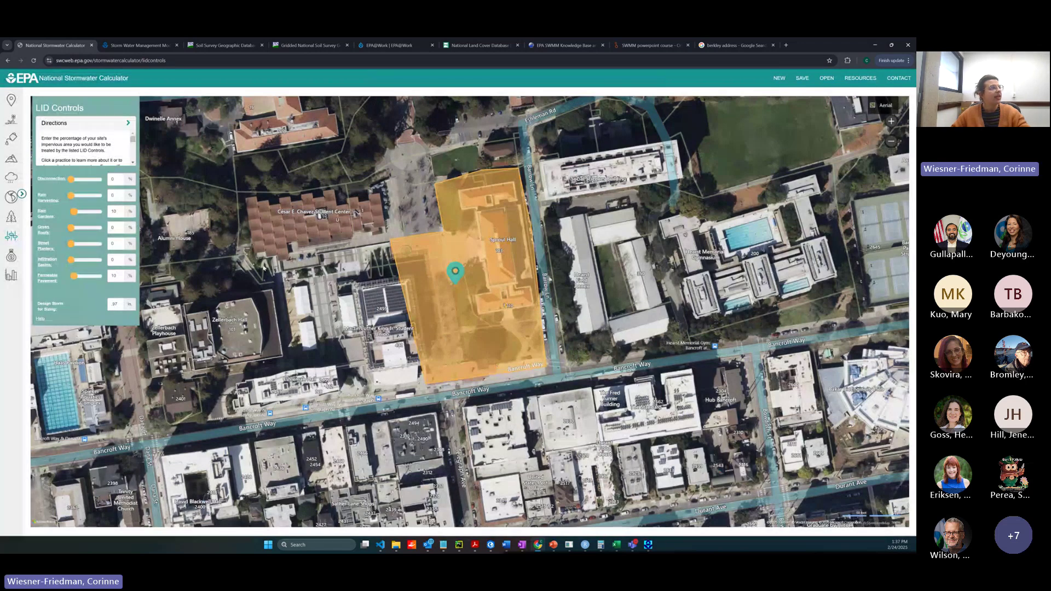
{"action": "left_click", "coordinate": [11, 276]}
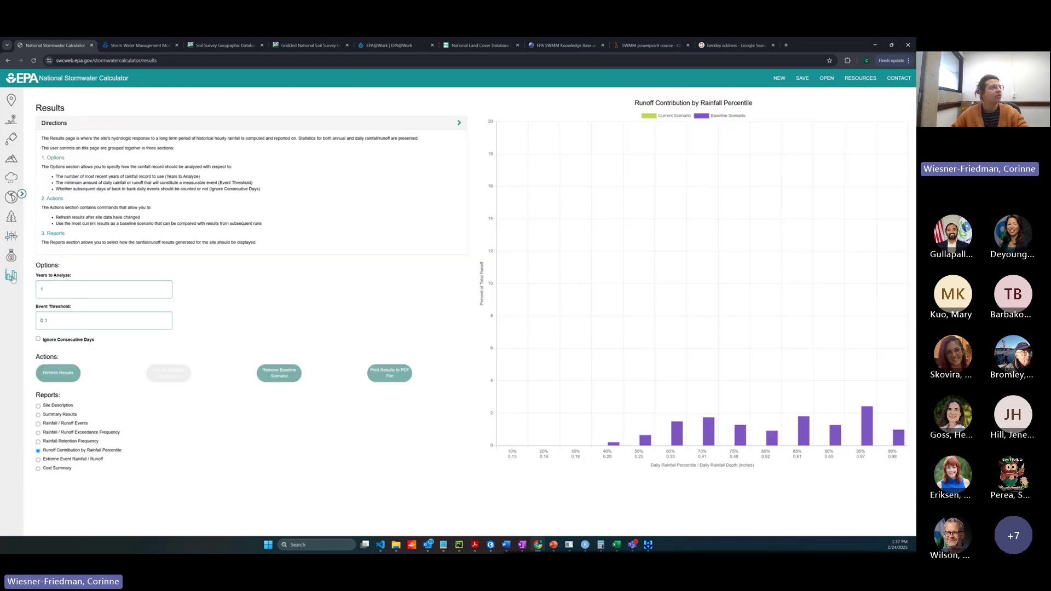
{"action": "left_click", "coordinate": [51, 415]}
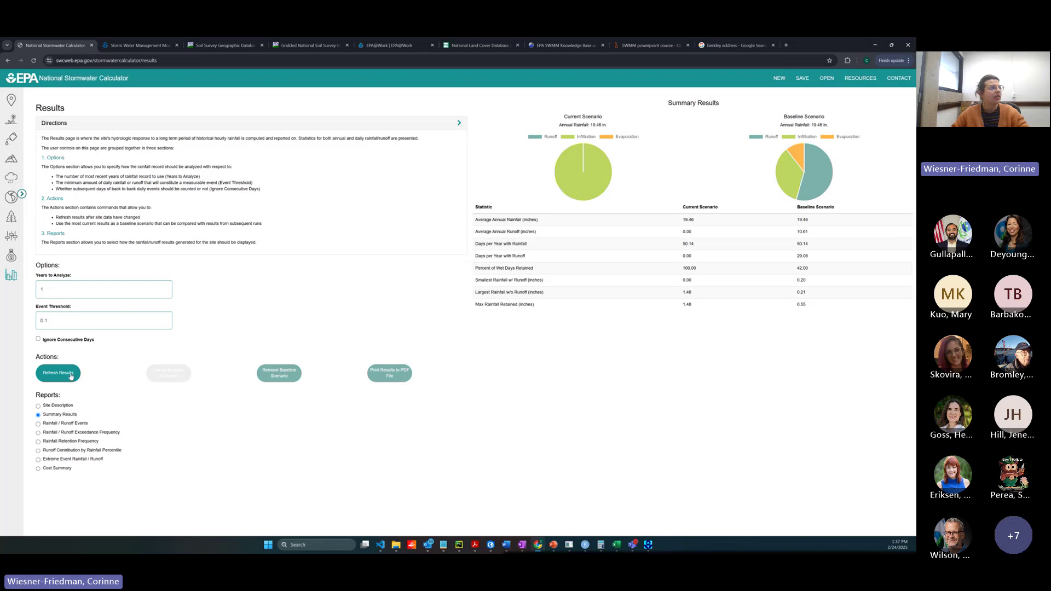
{"action": "left_click", "coordinate": [71, 376]}
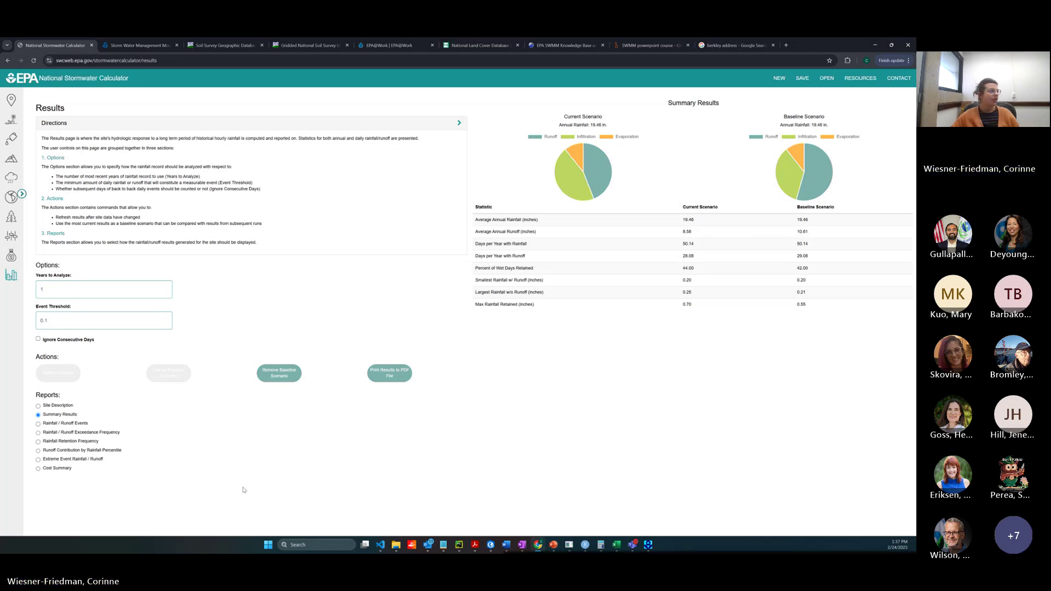
{"action": "left_click", "coordinate": [38, 441]}
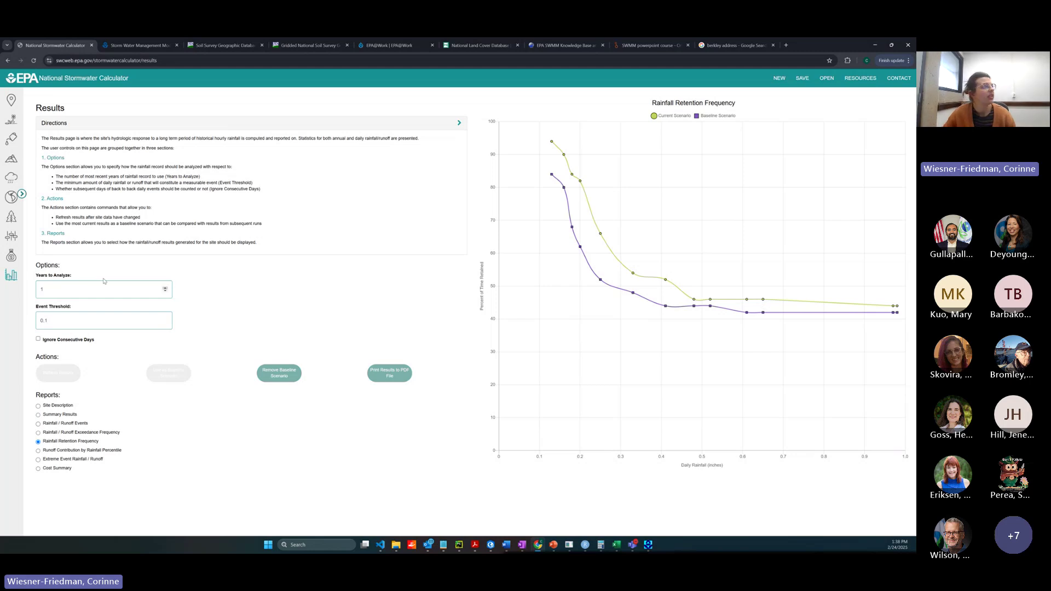
- Assign 30% of the impervious area to rain harvesting and size the cisterns for the design storm, saving the design
{"action": "left_click", "coordinate": [11, 237]}
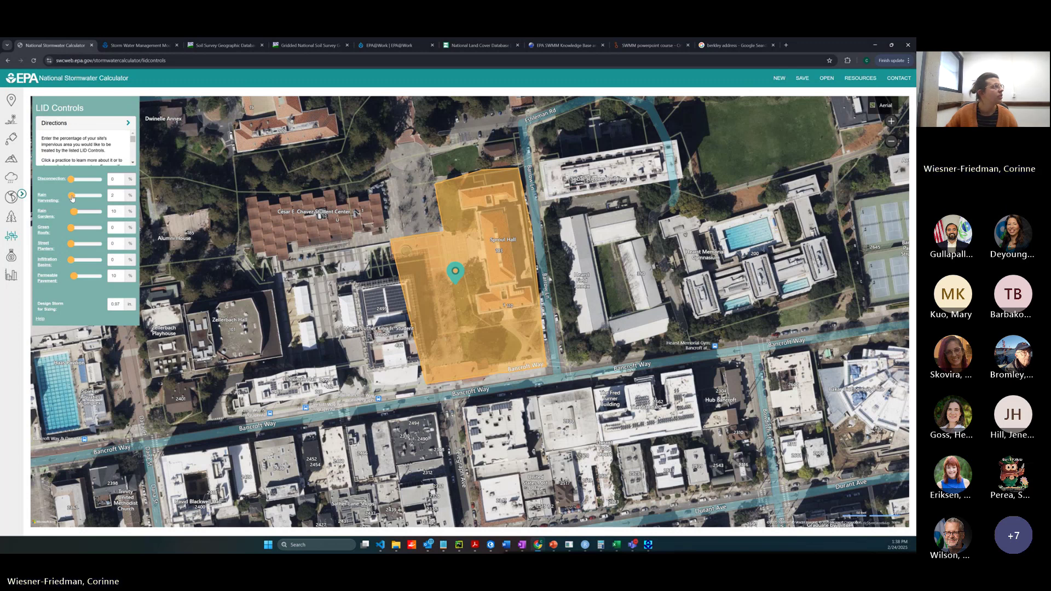
{"action": "left_click_drag", "start_coordinate": [72, 197], "coordinate": [80, 199]}
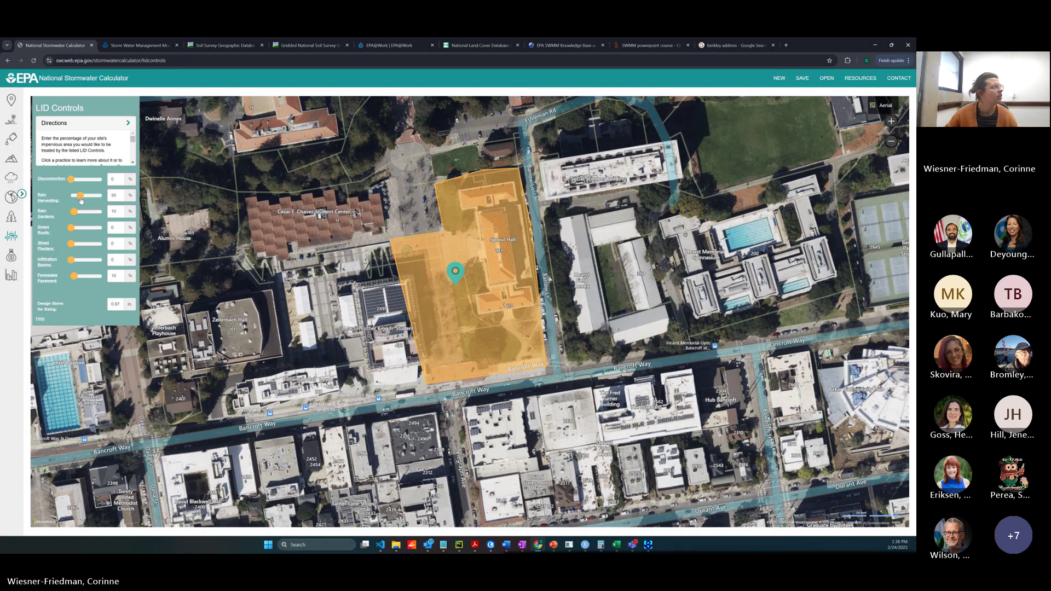
{"action": "left_click", "coordinate": [48, 202]}
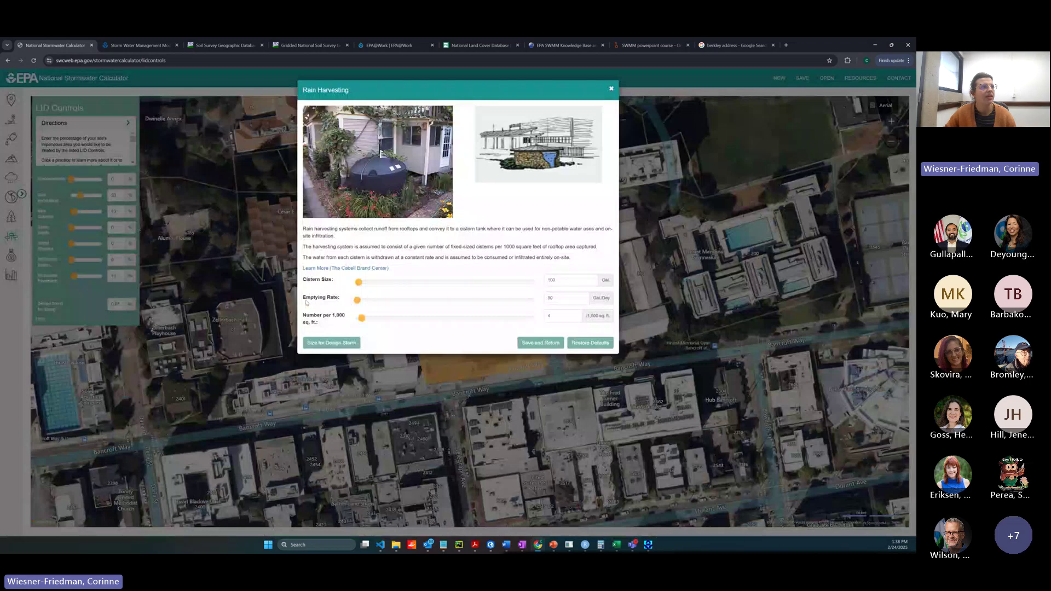
{"action": "left_click", "coordinate": [325, 344]}
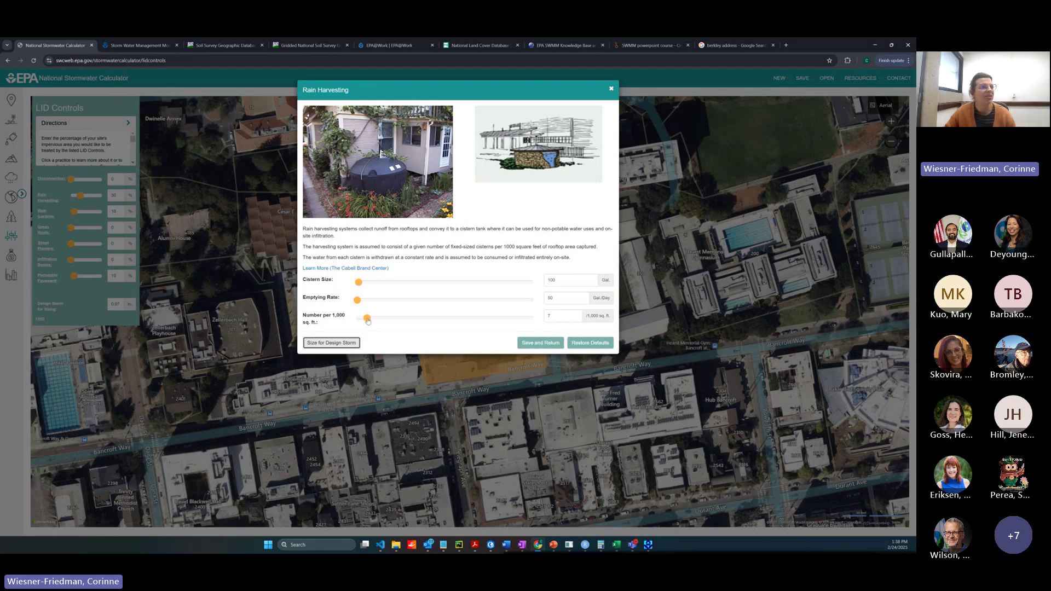
{"action": "double_click", "coordinate": [545, 281]}
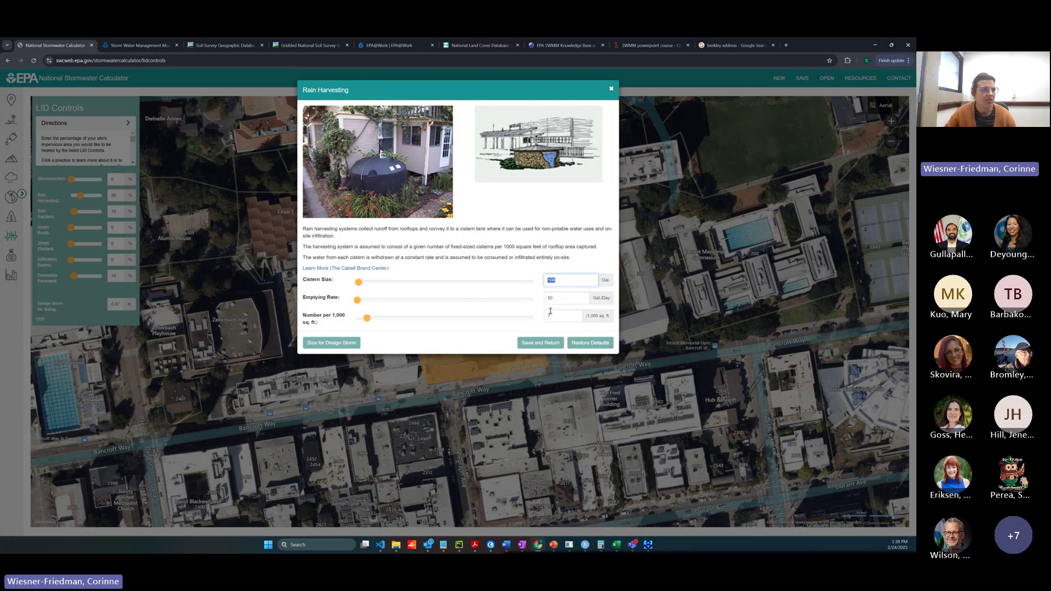
{"action": "left_click", "coordinate": [569, 279]}
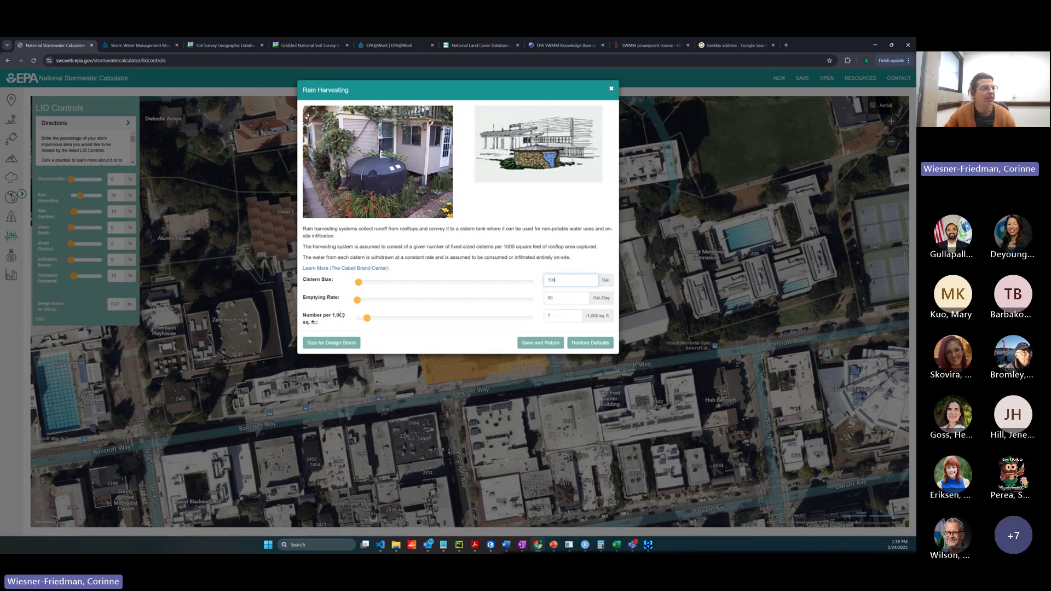
{"action": "left_click", "coordinate": [540, 344]}
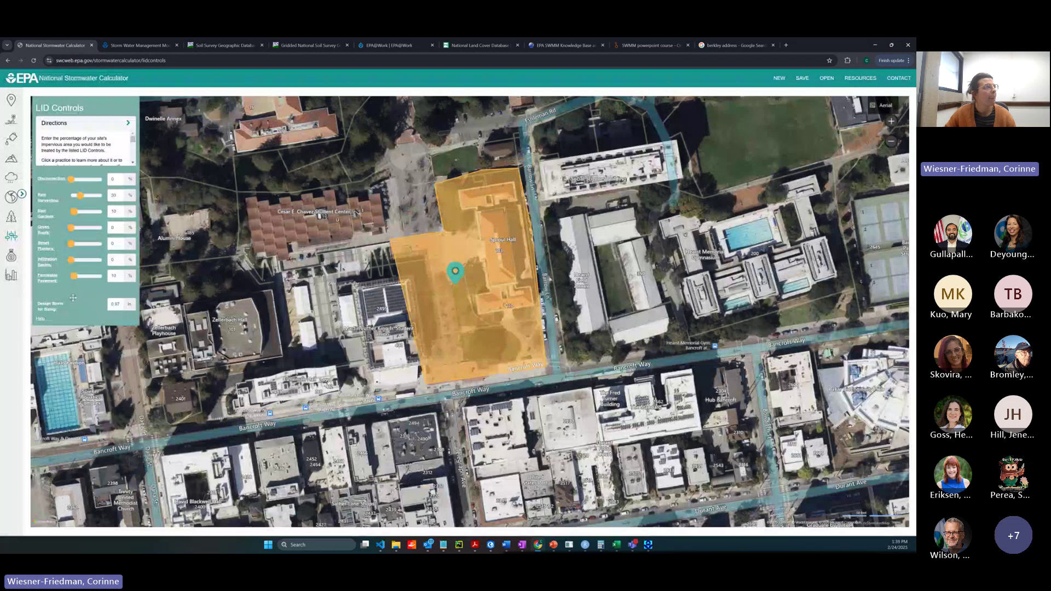
- Refresh the results with rain harvesting included and compare both scenarios in the Summary Results and Rainfall Retention Frequency reports
{"action": "left_click", "coordinate": [10, 275]}
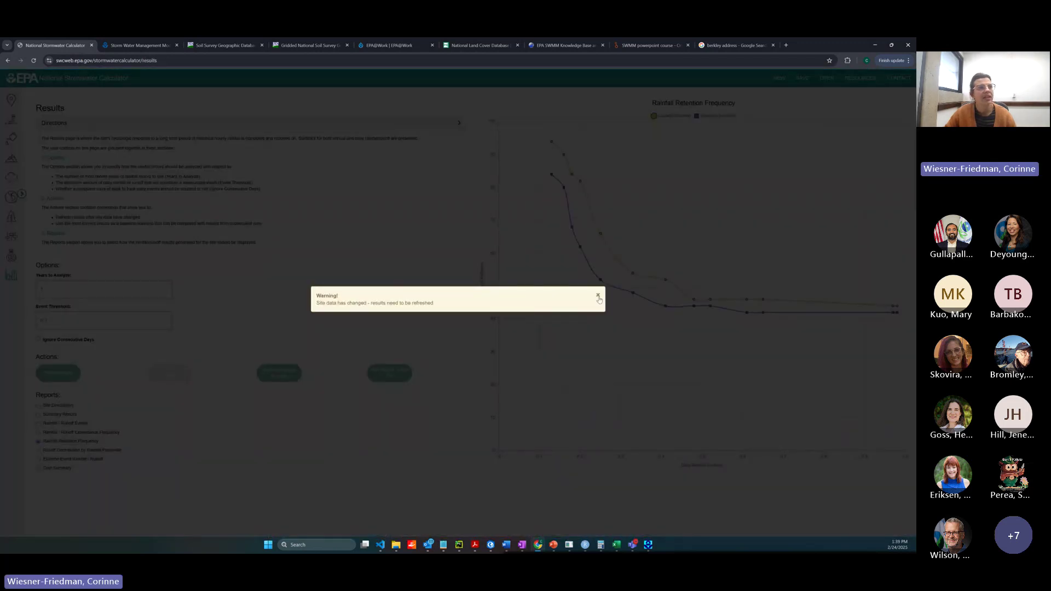
{"action": "left_click", "coordinate": [599, 296]}
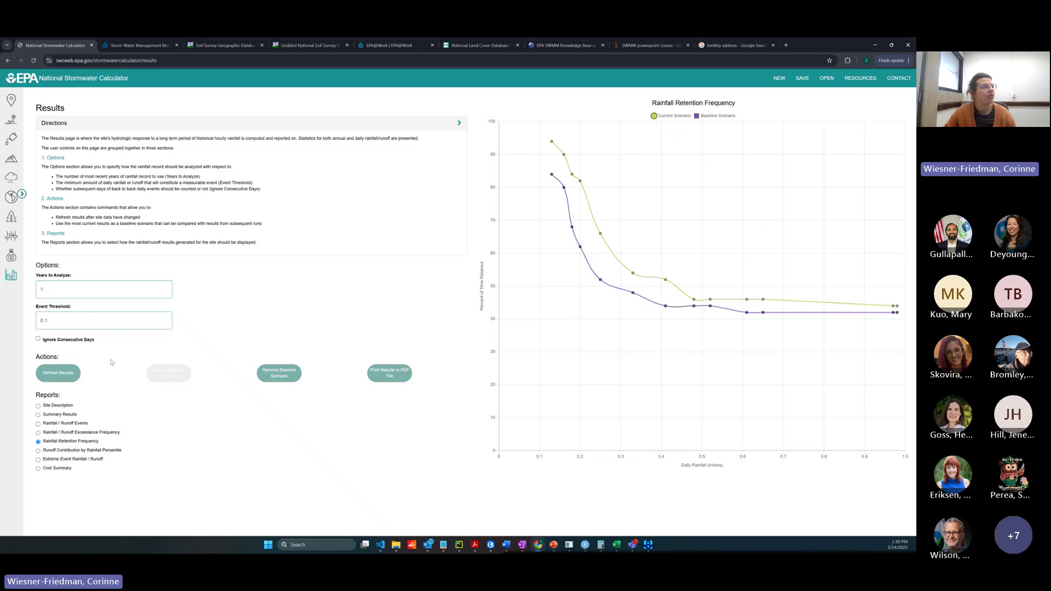
{"action": "left_click", "coordinate": [38, 415]}
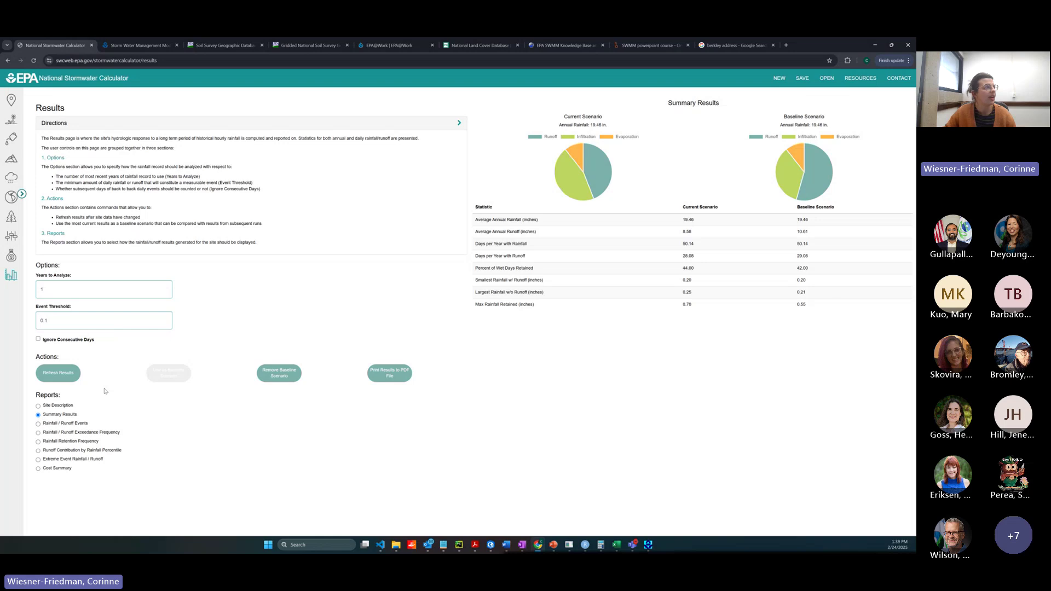
{"action": "left_click", "coordinate": [62, 373]}
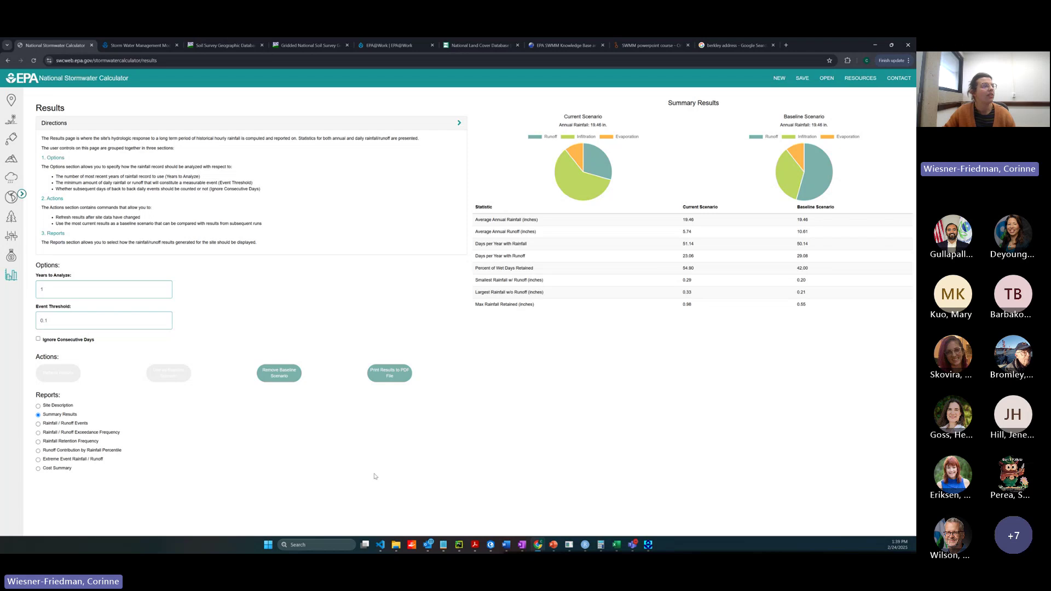
{"action": "left_click", "coordinate": [39, 442]}
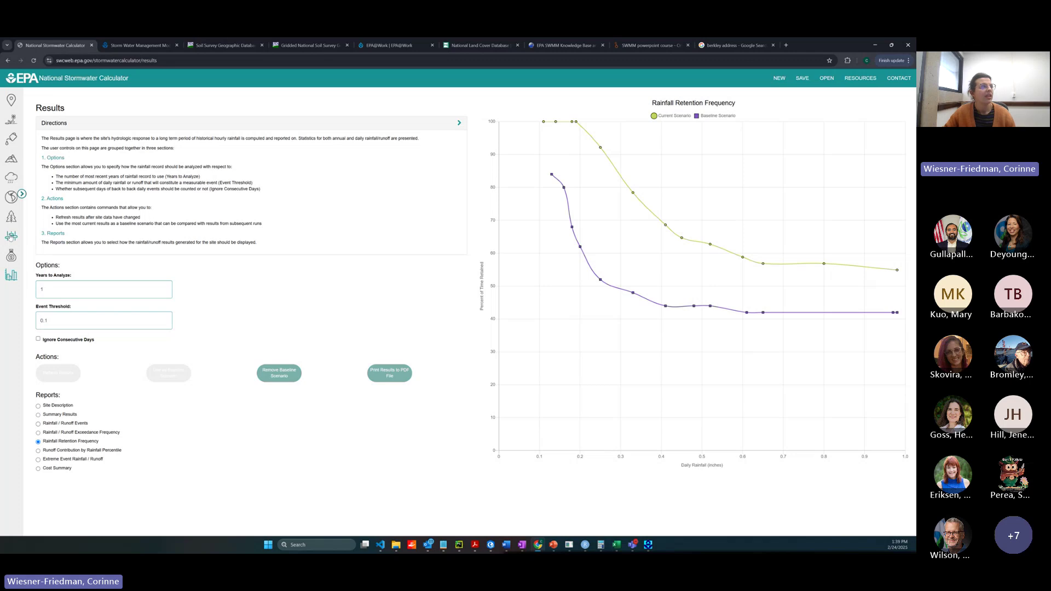
- Read the project cost description of Poor site suitability and set the site suitability to Excellent
{"action": "left_click", "coordinate": [11, 256]}
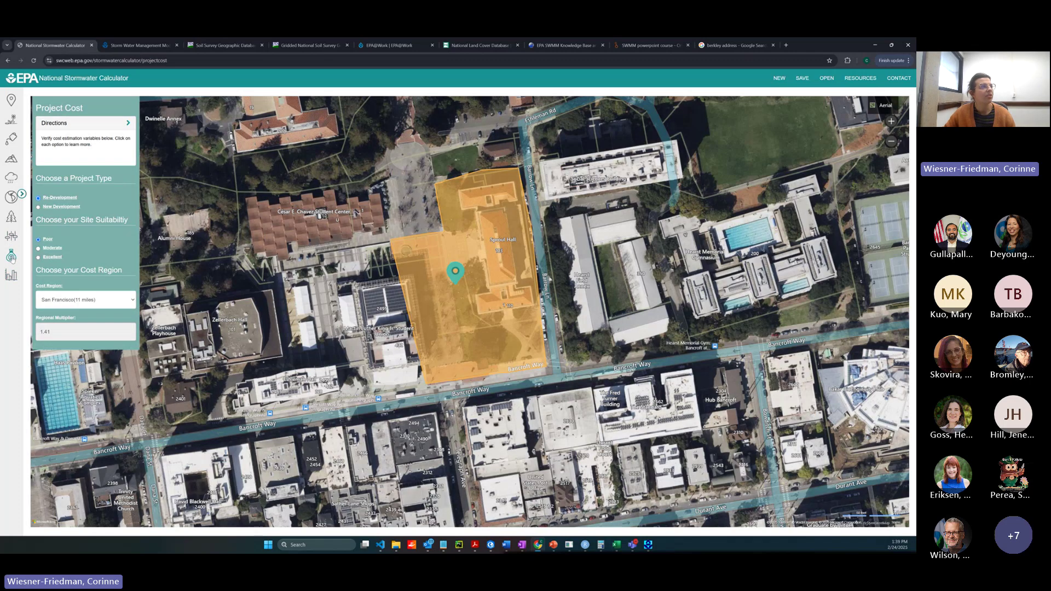
{"action": "left_click", "coordinate": [47, 241]}
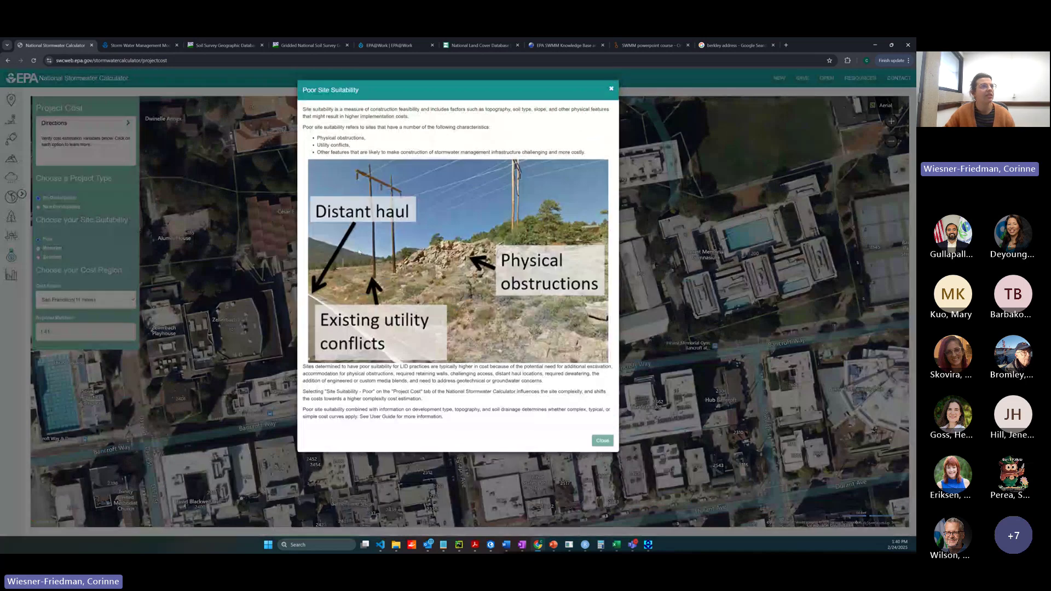
{"action": "left_click", "coordinate": [611, 91]}
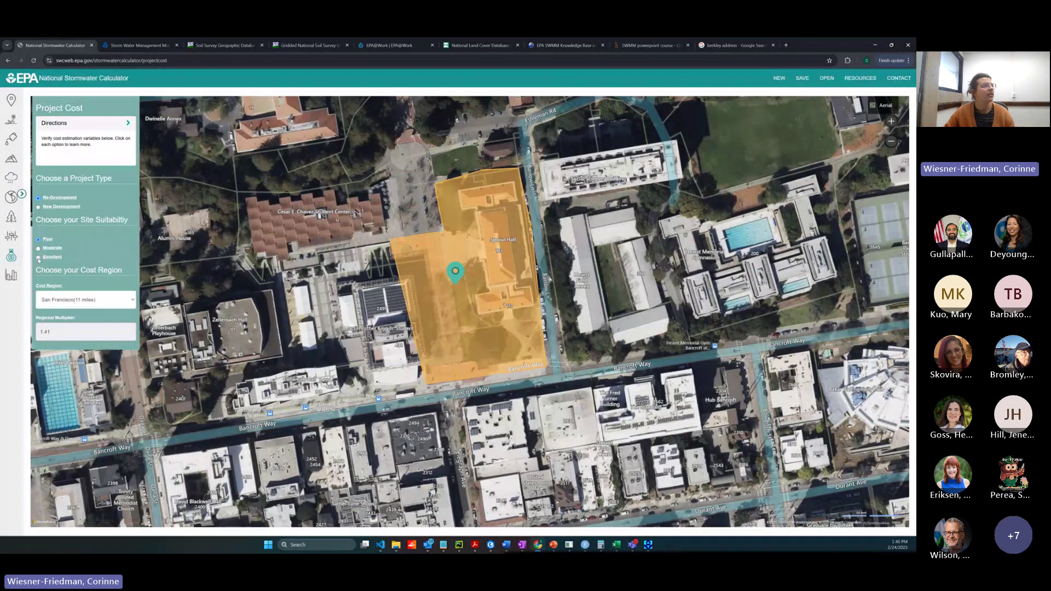
- Refresh the results and examine the current scenario's permeable pavement and rainwater harvesting costs in the Cost Summary report
{"action": "left_click", "coordinate": [11, 277]}
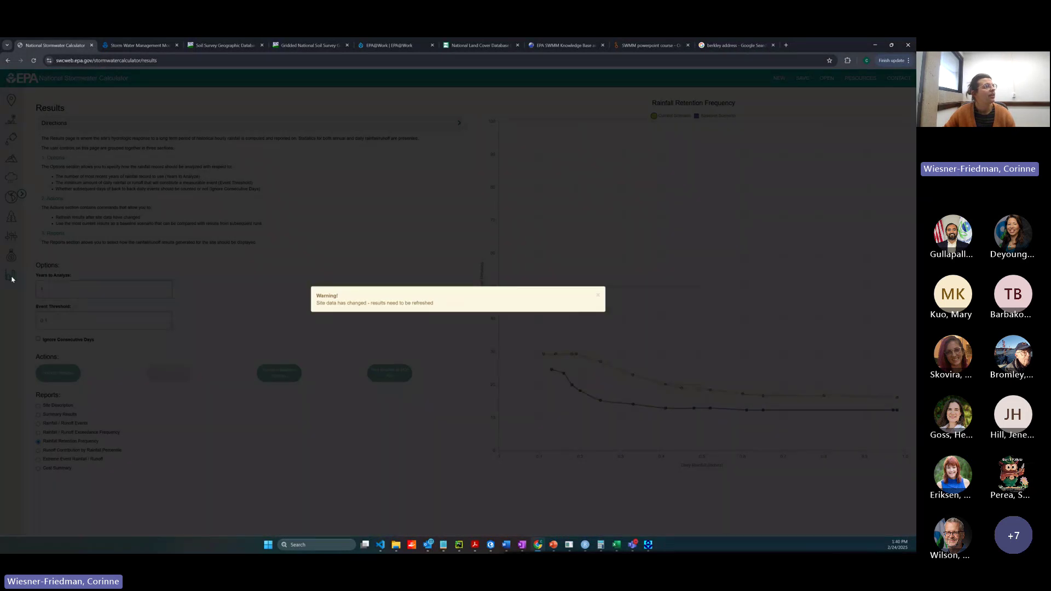
{"action": "left_click", "coordinate": [598, 295]}
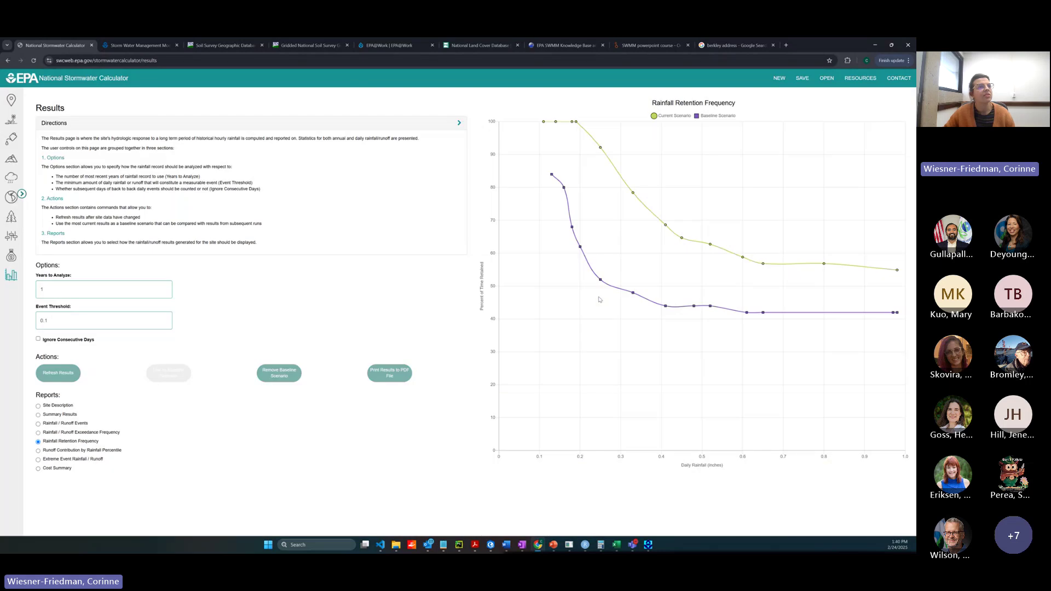
{"action": "left_click", "coordinate": [53, 372]}
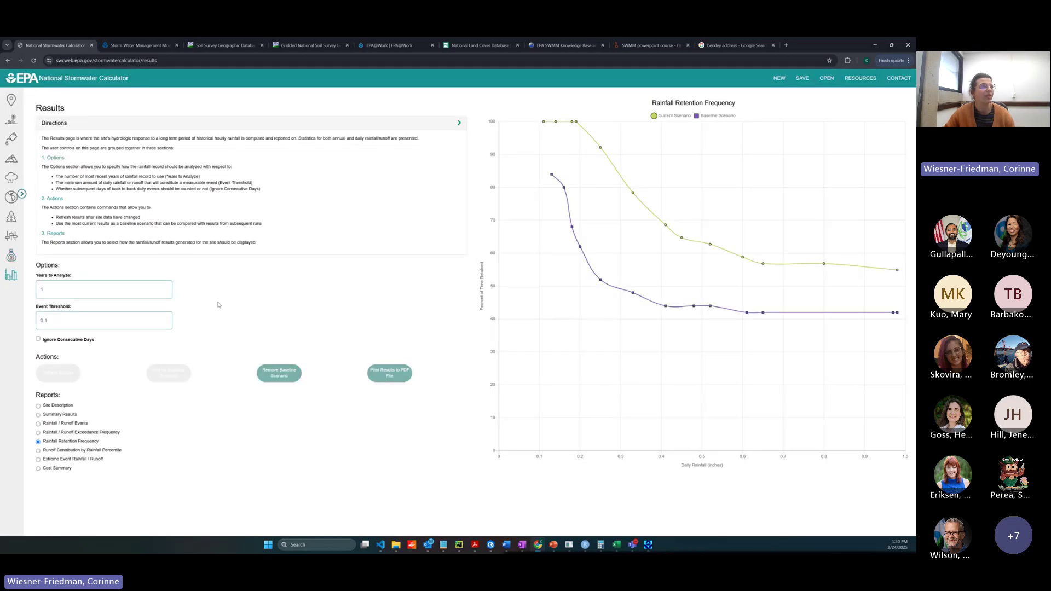
{"action": "left_click", "coordinate": [39, 469]}
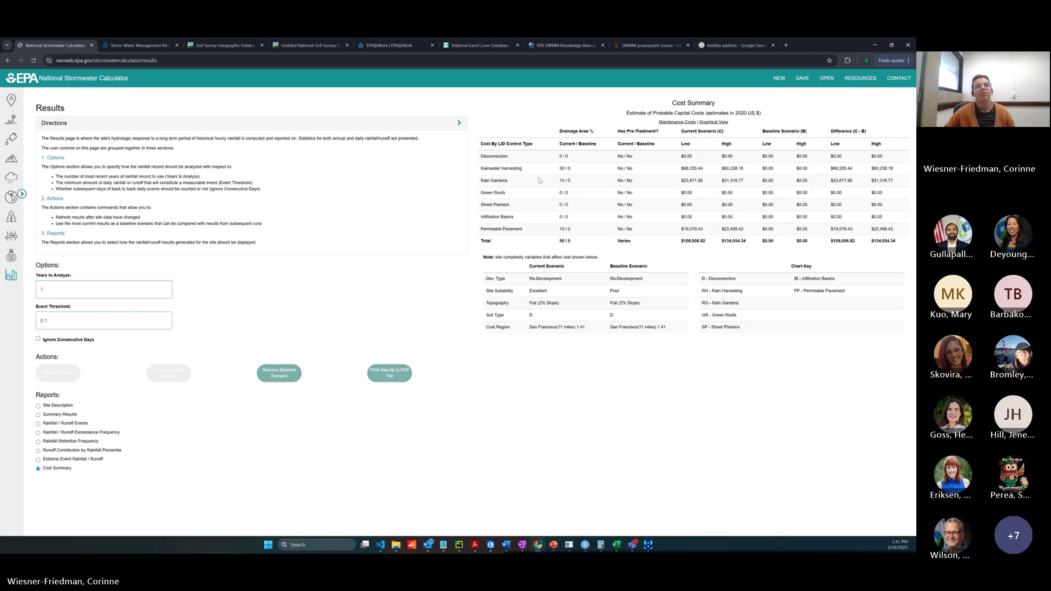
{"action": "left_click_drag", "start_coordinate": [668, 232], "coordinate": [751, 230]}
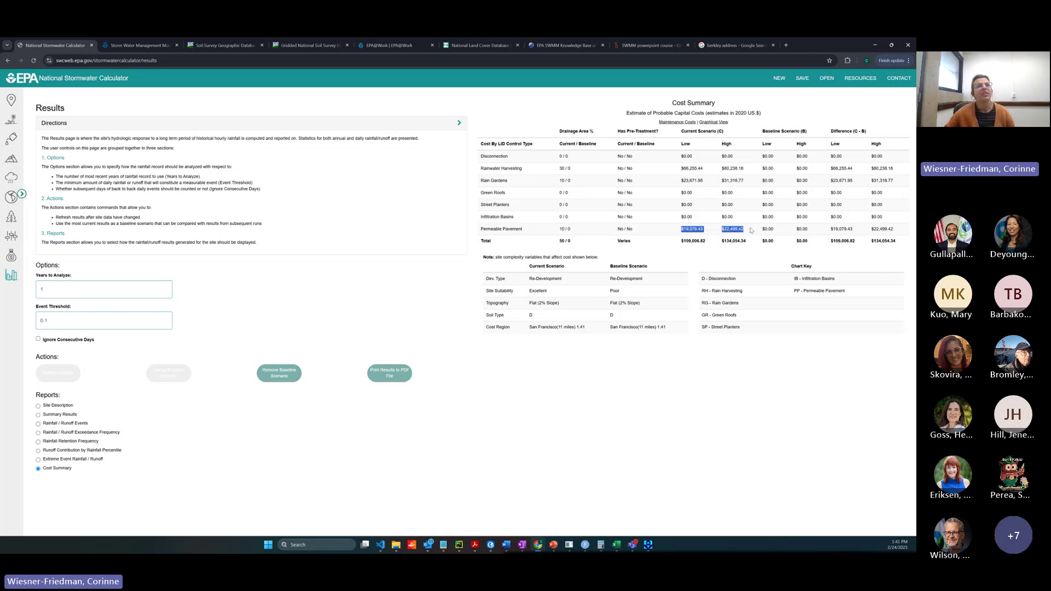
{"action": "left_click", "coordinate": [732, 233]}
{"action": "left_click_drag", "start_coordinate": [681, 169], "coordinate": [750, 170]}
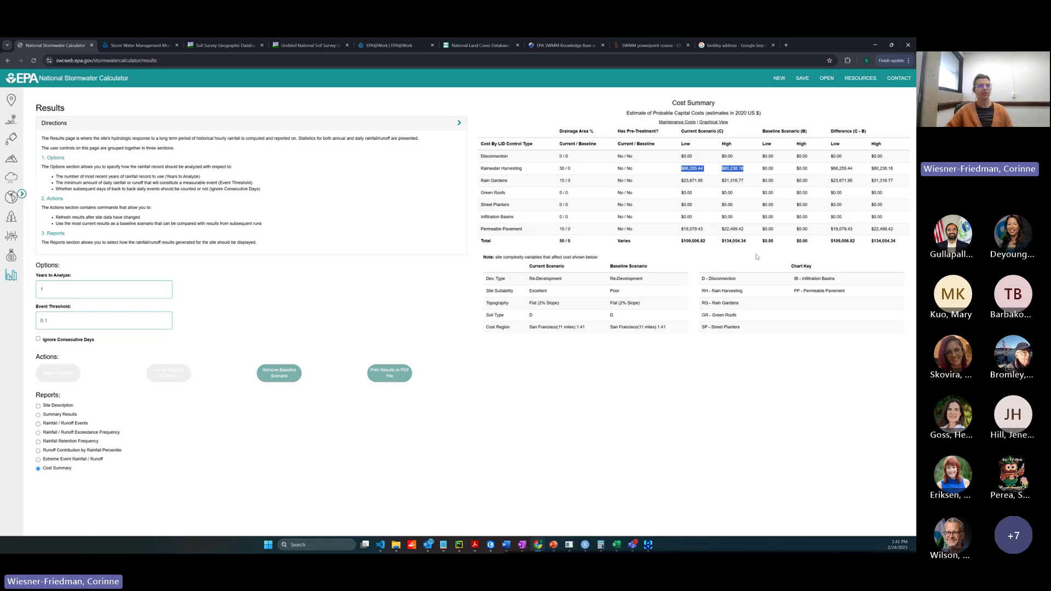
{"action": "left_click", "coordinate": [736, 266]}
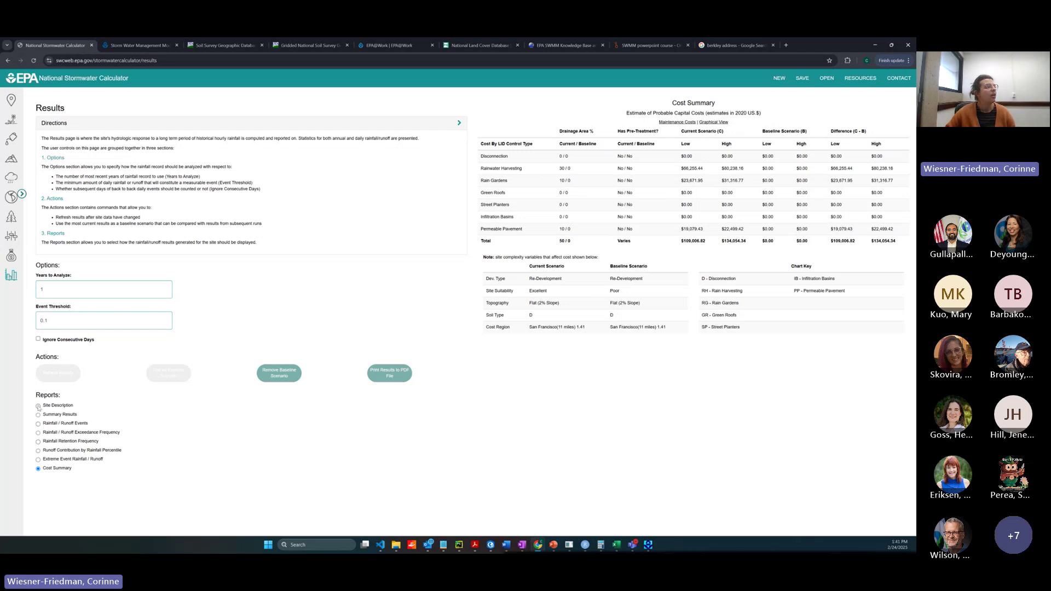
- Examine the Extreme Event Rainfall / Runoff report and the Site Description report for the current and baseline scenarios
{"action": "left_click", "coordinate": [38, 460]}
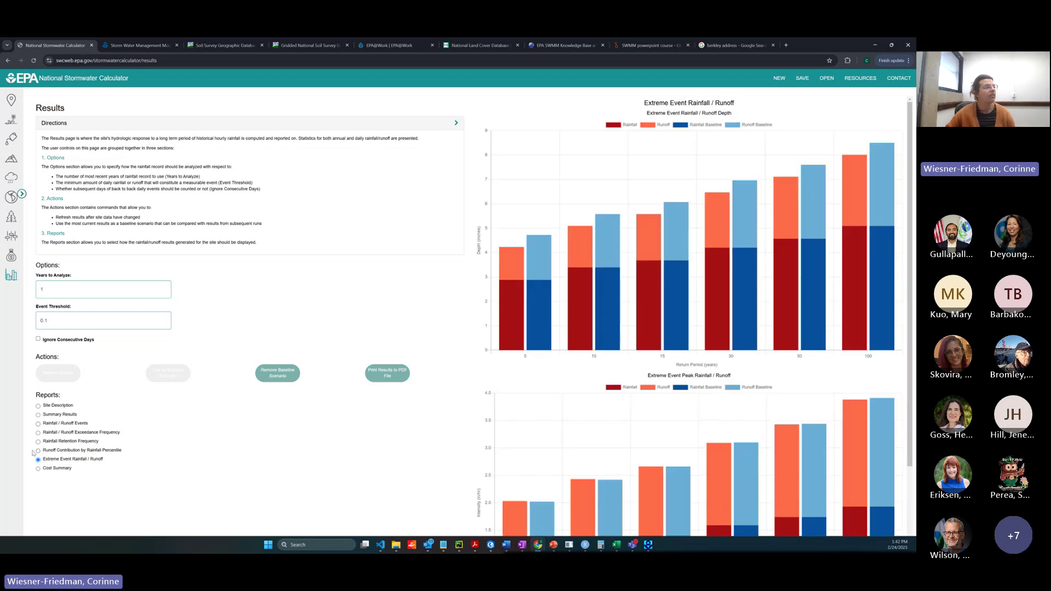
{"action": "left_click", "coordinate": [38, 406]}
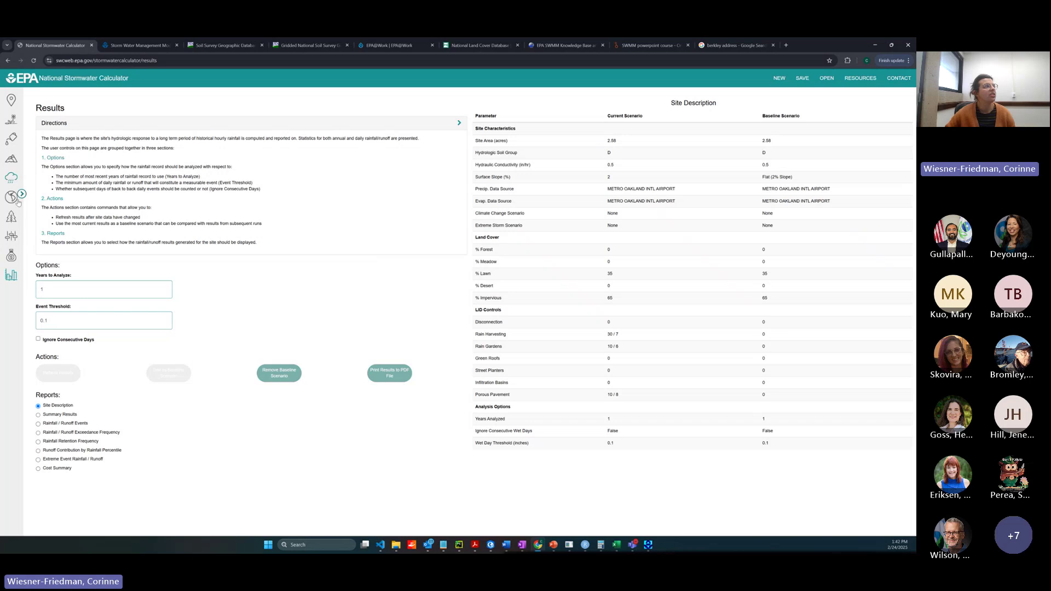
- Look through the reference guide links in the LID Controls directions and return to the site's Location page
{"action": "left_click", "coordinate": [12, 237]}
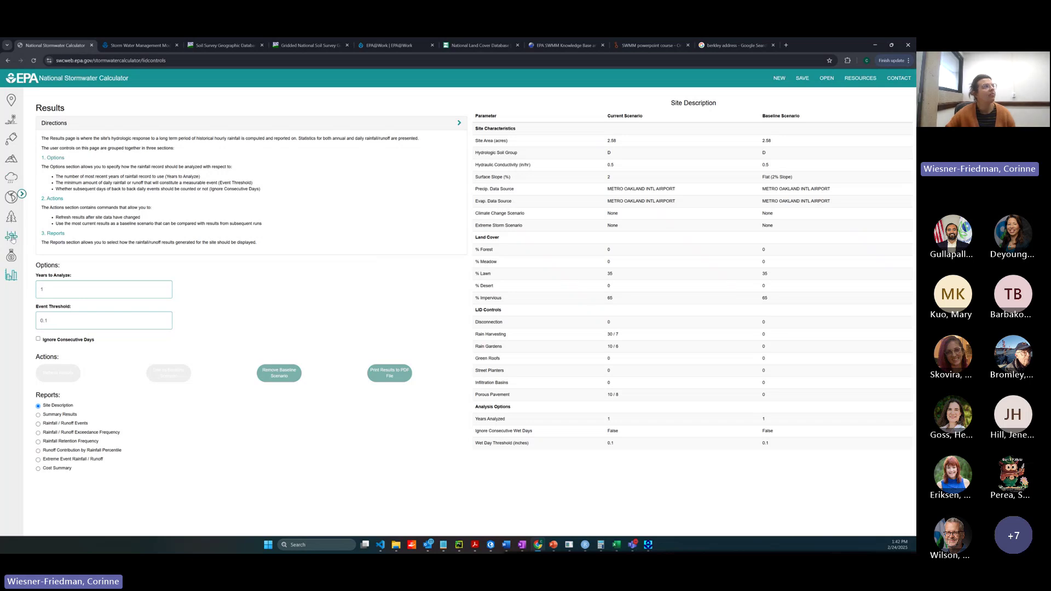
{"action": "scroll", "coordinate": [87, 148], "scroll_direction": "down", "scroll_amount": 5}
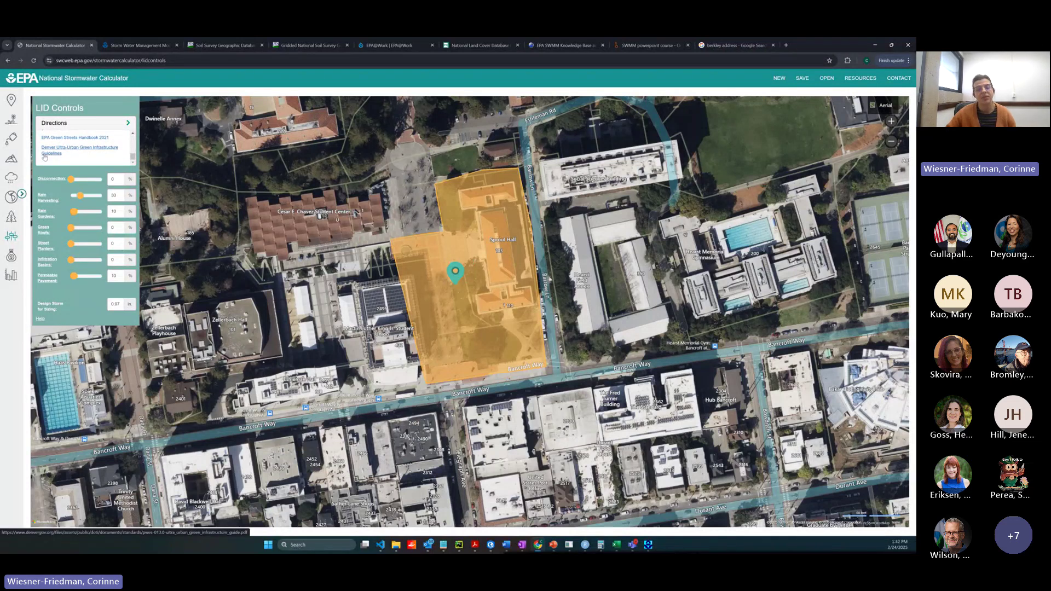
{"action": "left_click", "coordinate": [10, 100]}
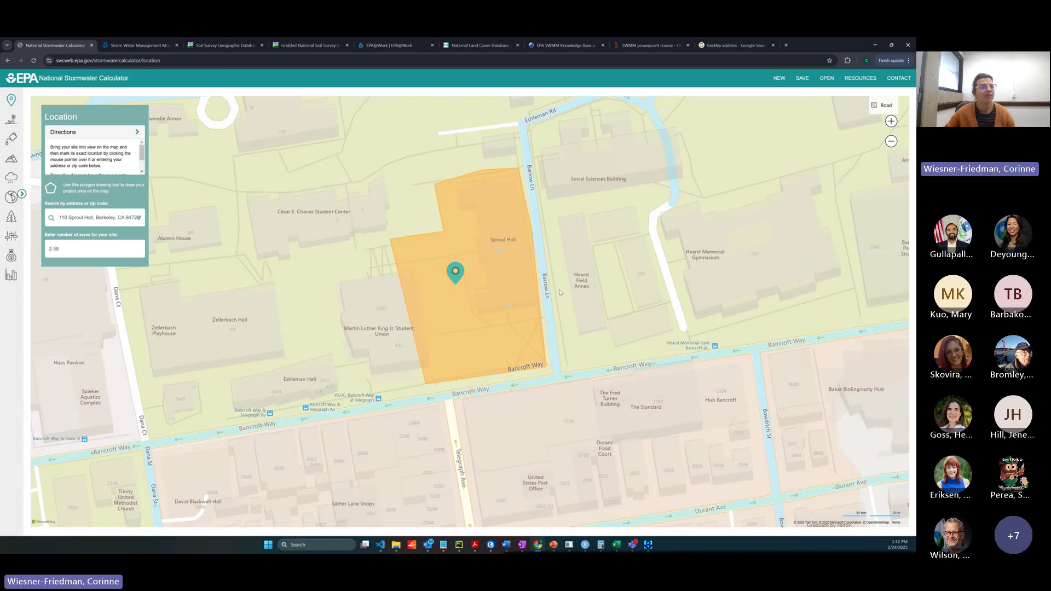
- Switch to the PowerPoint slide show with the Demonstration slide
{"action": "left_click", "coordinate": [553, 545]}
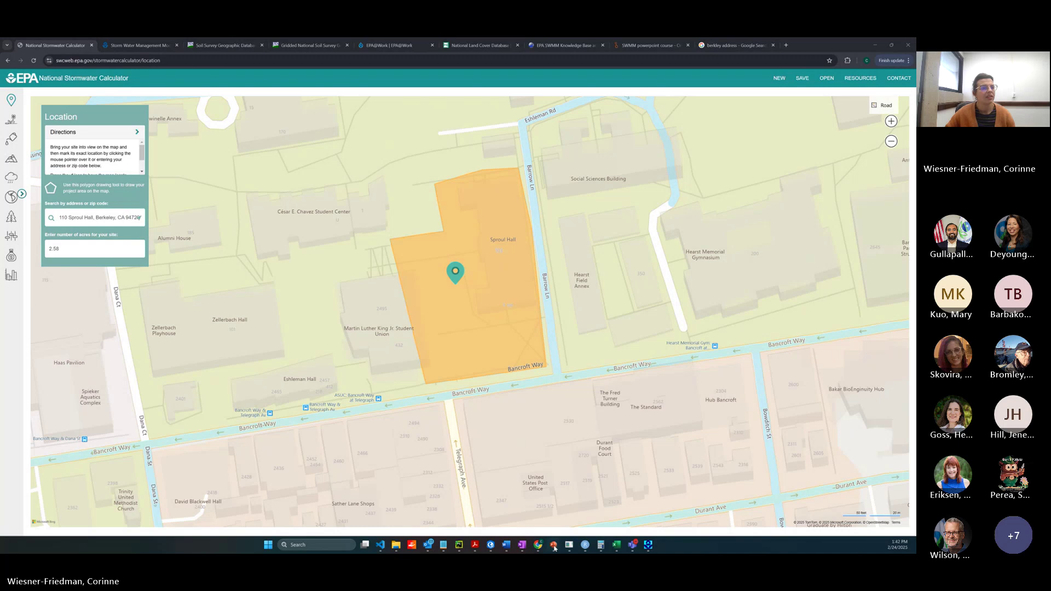
{"action": "mouse_move", "coordinate": [554, 547]}
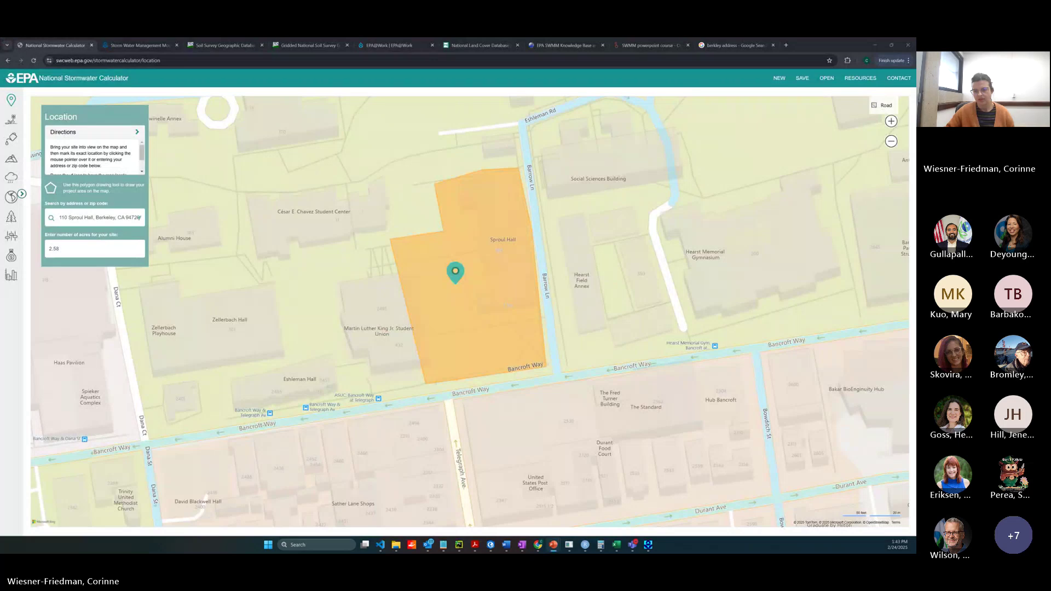
{"action": "key", "text": "alt+Tab"}
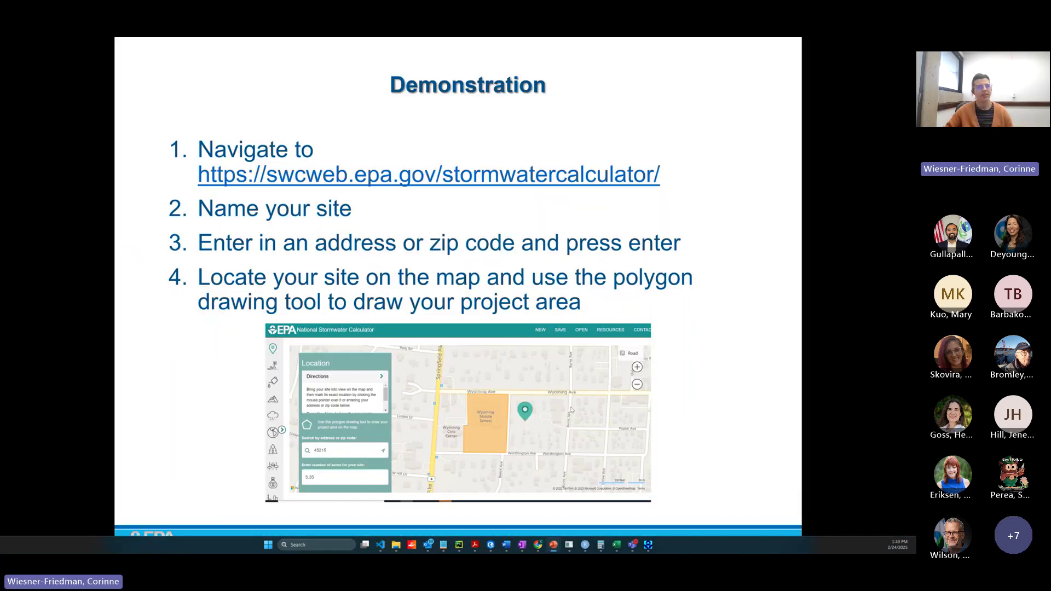
- Advance the slide show to the slide introducing EPA's Stormwater Management Model (SWMM)
{"action": "key", "text": "Right"}
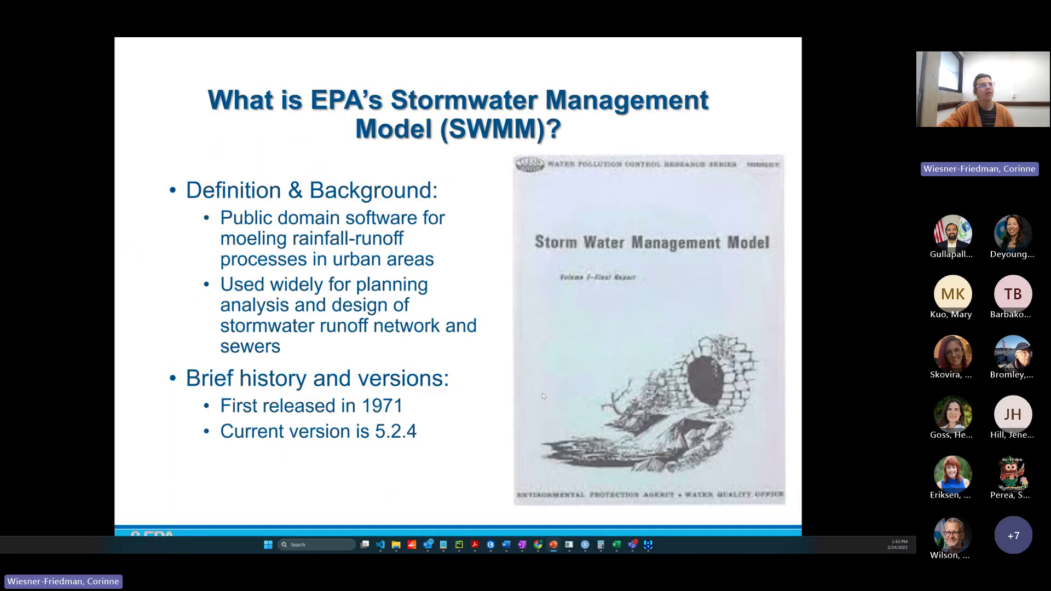
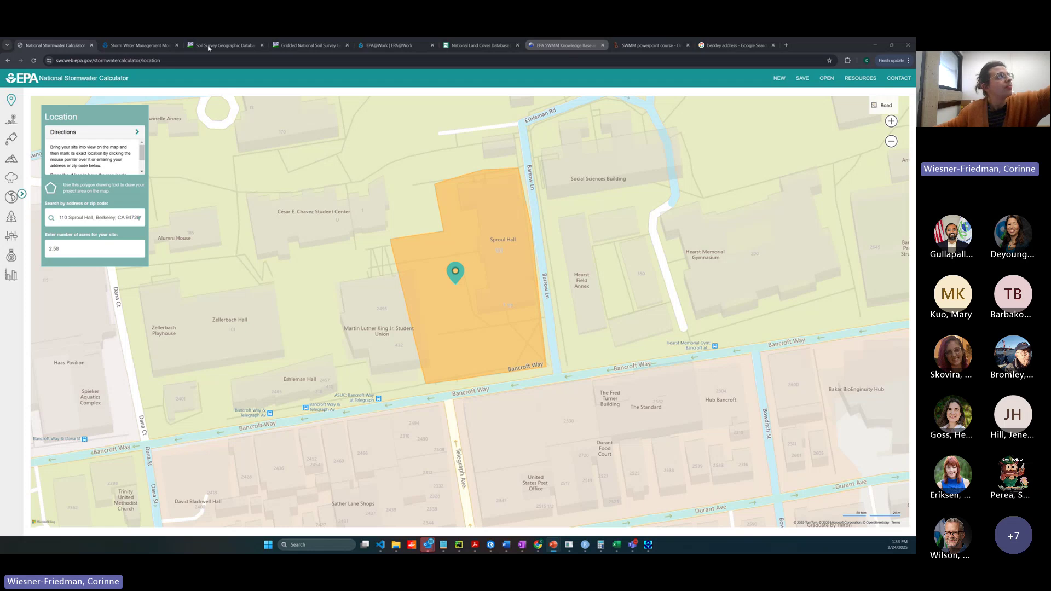
- Switch to EPA's Storm Water Management Model web page in the browser and examine its software downloads, source codes and manuals
{"action": "left_click", "coordinate": [141, 46]}
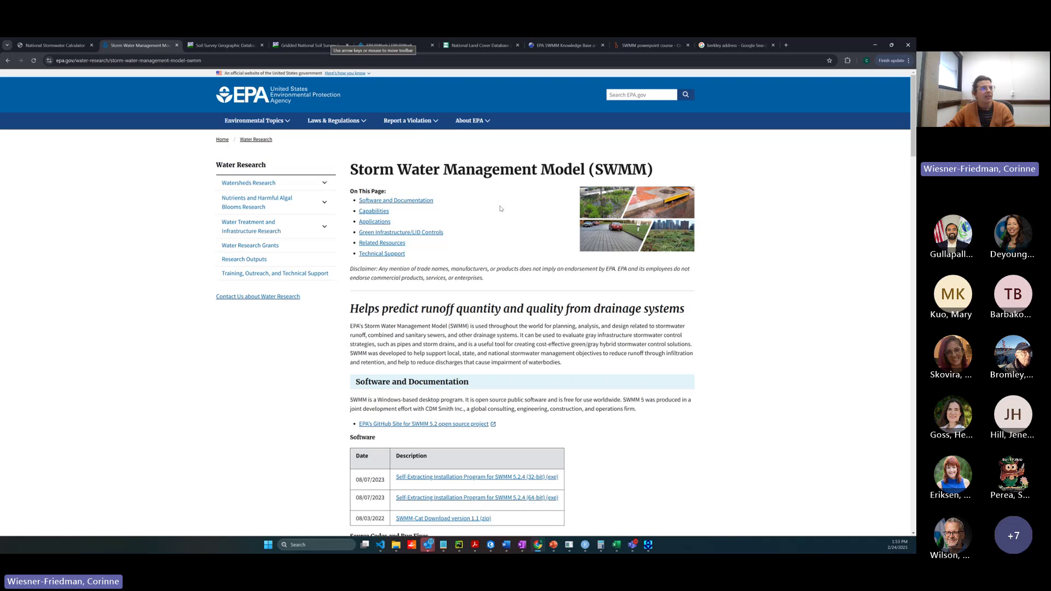
{"action": "left_click_drag", "start_coordinate": [360, 170], "coordinate": [522, 187]}
{"action": "left_click", "coordinate": [523, 189]}
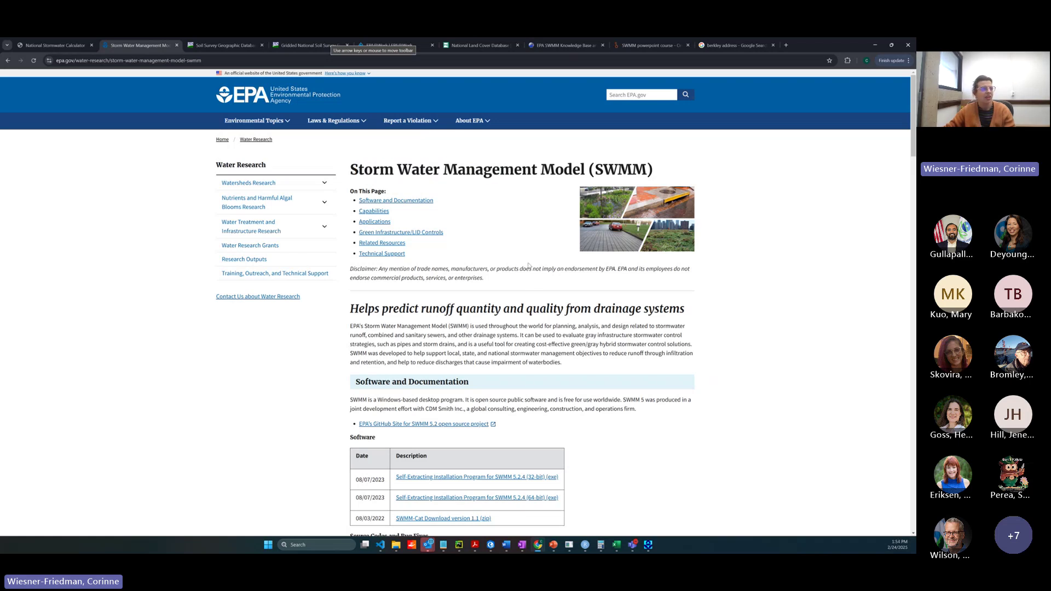
{"action": "scroll", "coordinate": [529, 266], "scroll_direction": "down", "scroll_amount": 1}
{"action": "scroll", "coordinate": [528, 264], "scroll_direction": "down", "scroll_amount": 1}
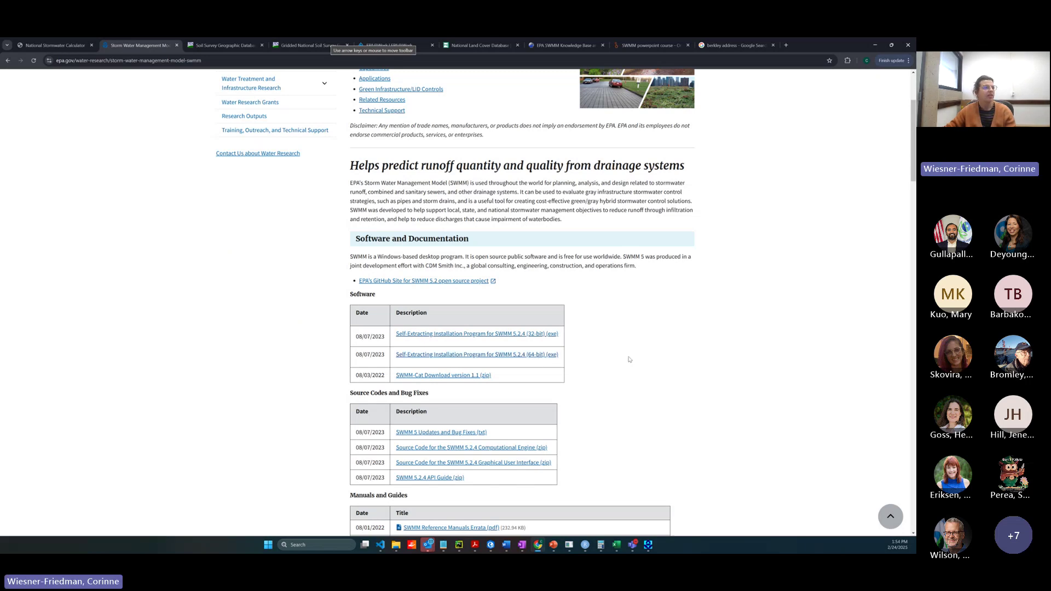
{"action": "scroll", "coordinate": [628, 365], "scroll_direction": "down", "scroll_amount": 3}
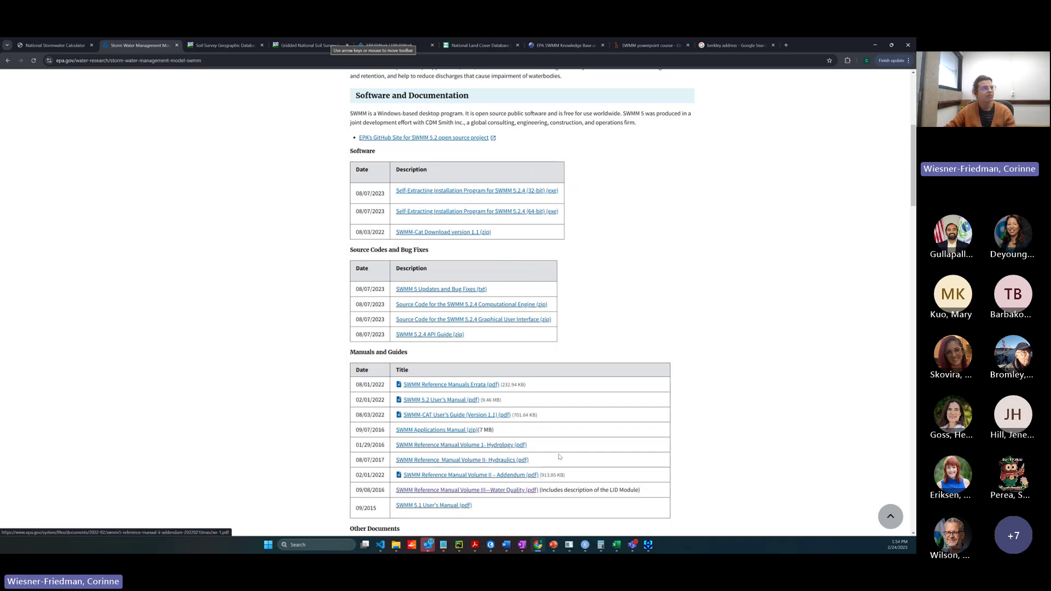
{"action": "scroll", "coordinate": [557, 461], "scroll_direction": "up", "scroll_amount": 5}
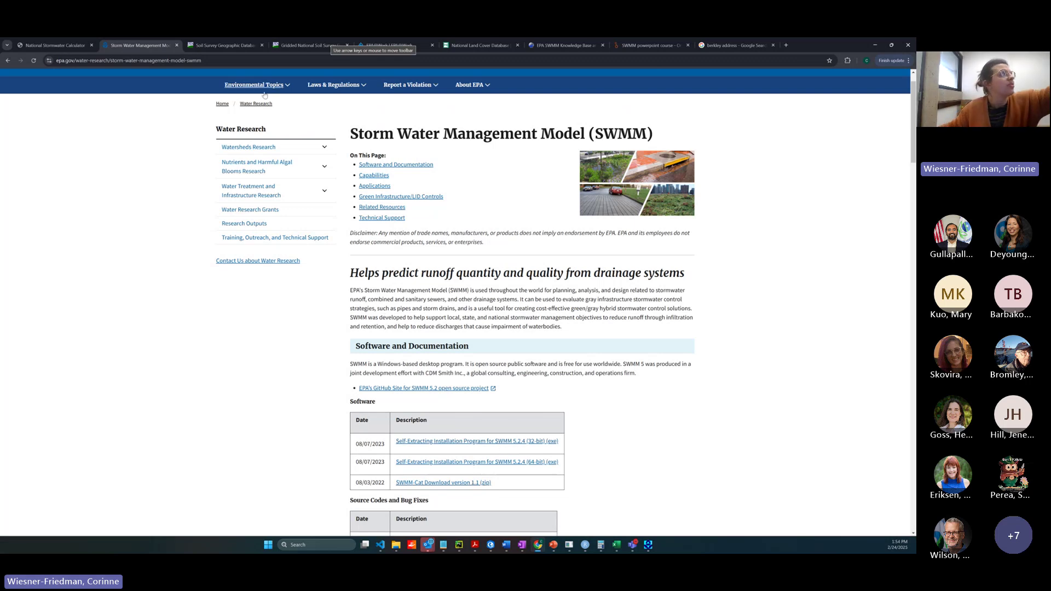
- Examine the USDA Soil Survey Geographic Database (SSURGO) page, from its description through the metadata and ordering information
{"action": "left_click", "coordinate": [221, 46]}
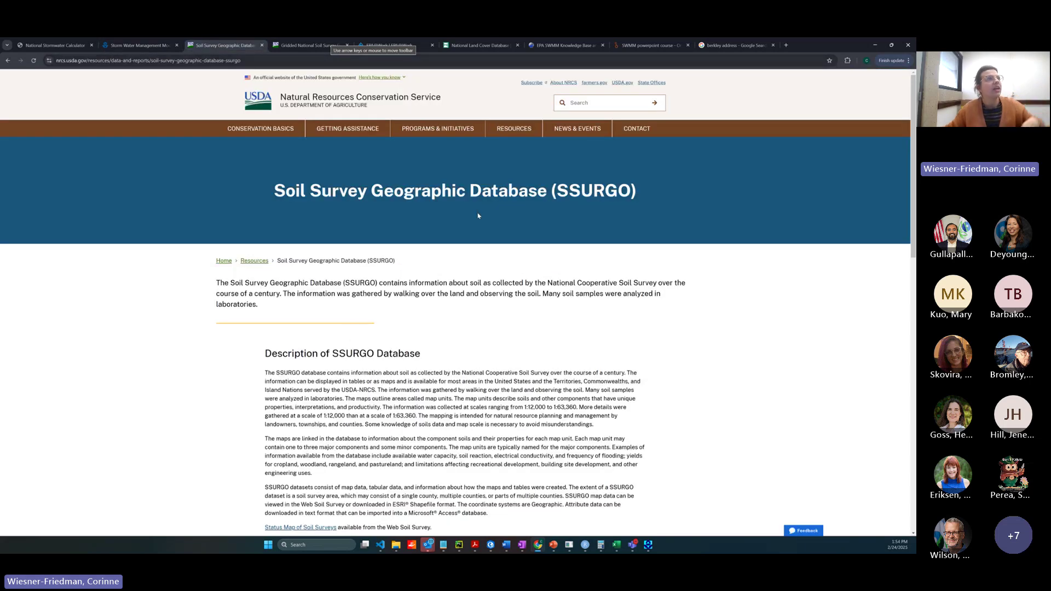
{"action": "scroll", "coordinate": [465, 274], "scroll_direction": "down", "scroll_amount": 1}
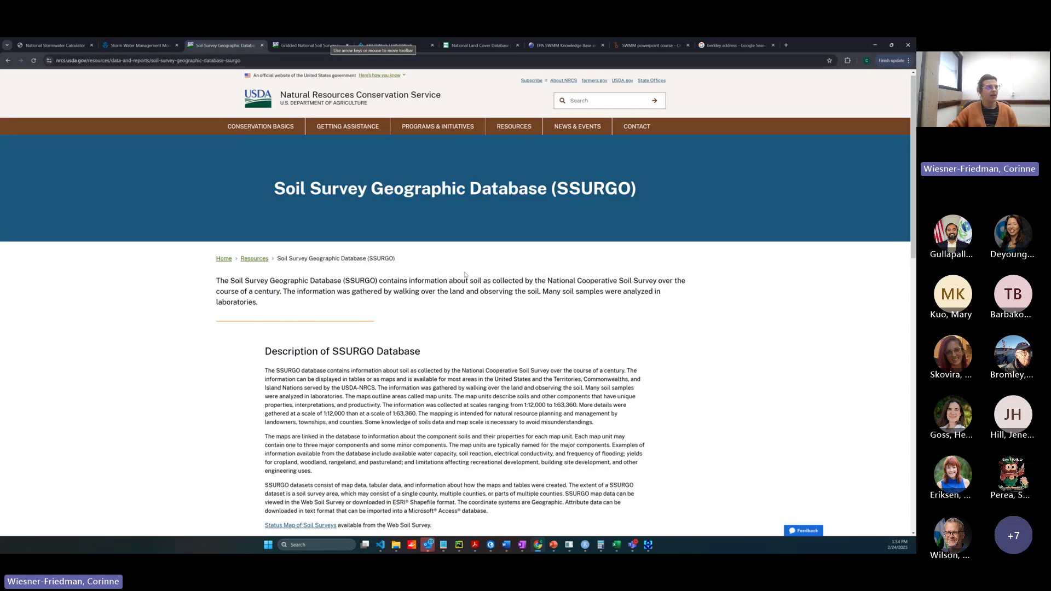
{"action": "scroll", "coordinate": [464, 274], "scroll_direction": "down", "scroll_amount": 4}
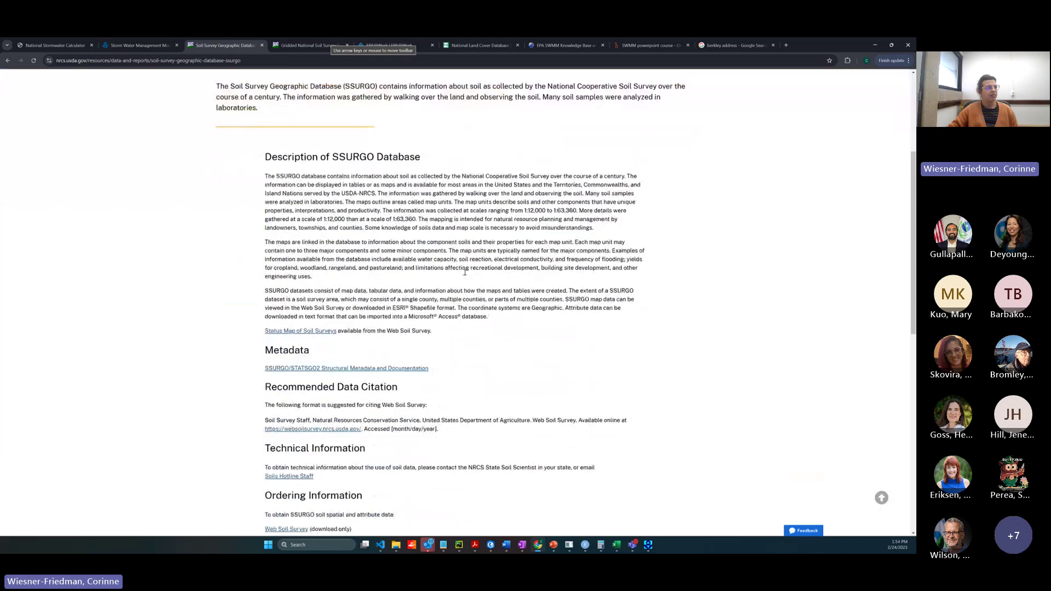
{"action": "scroll", "coordinate": [465, 272], "scroll_direction": "down", "scroll_amount": 2}
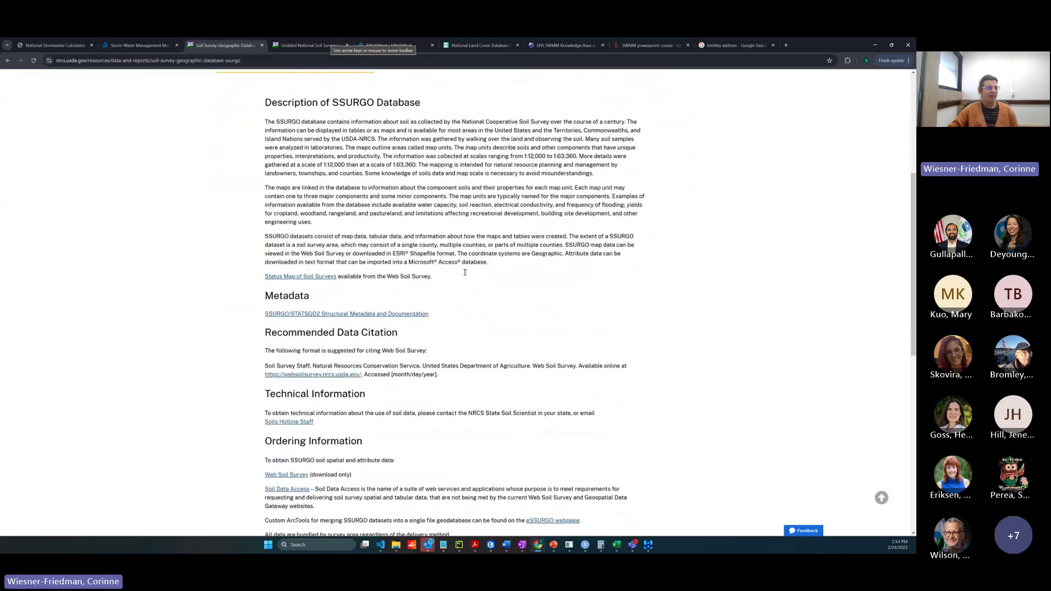
{"action": "scroll", "coordinate": [465, 272], "scroll_direction": "down", "scroll_amount": 3}
{"action": "scroll", "coordinate": [465, 274], "scroll_direction": "down", "scroll_amount": 2}
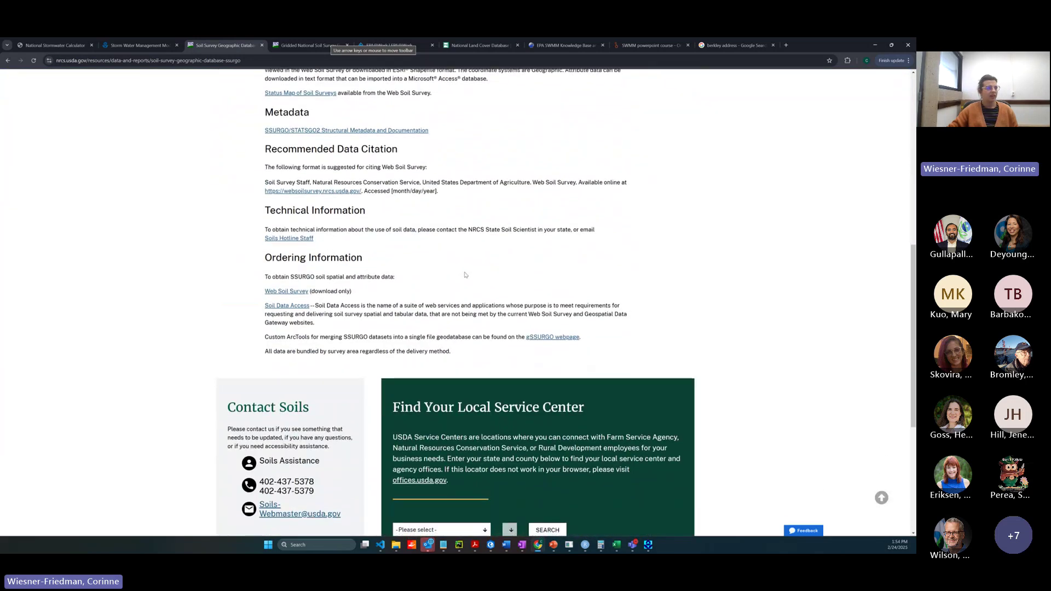
{"action": "scroll", "coordinate": [465, 275], "scroll_direction": "up", "scroll_amount": 7}
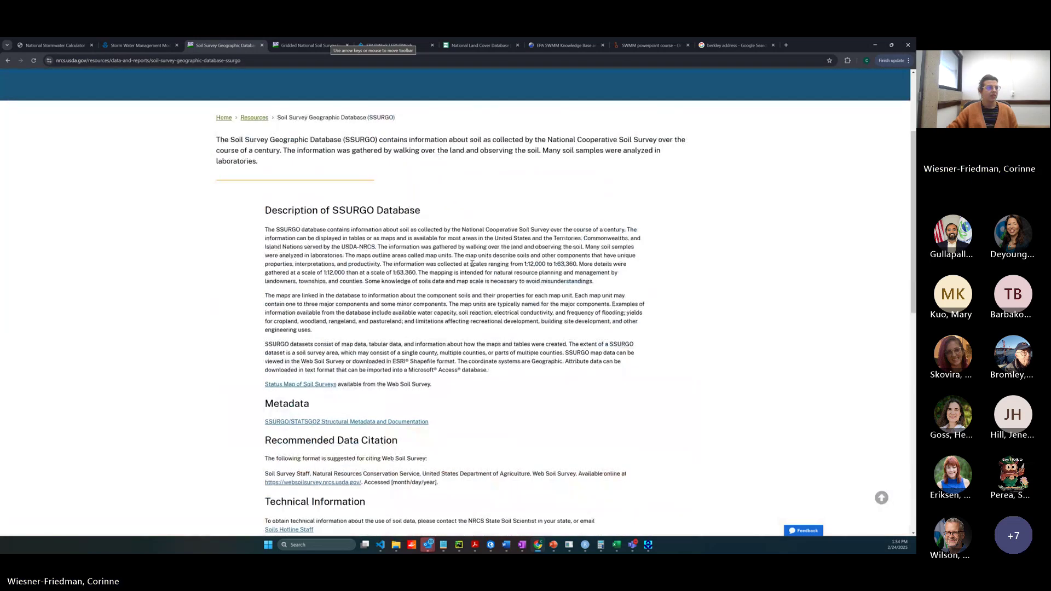
{"action": "scroll", "coordinate": [472, 265], "scroll_direction": "up", "scroll_amount": 1}
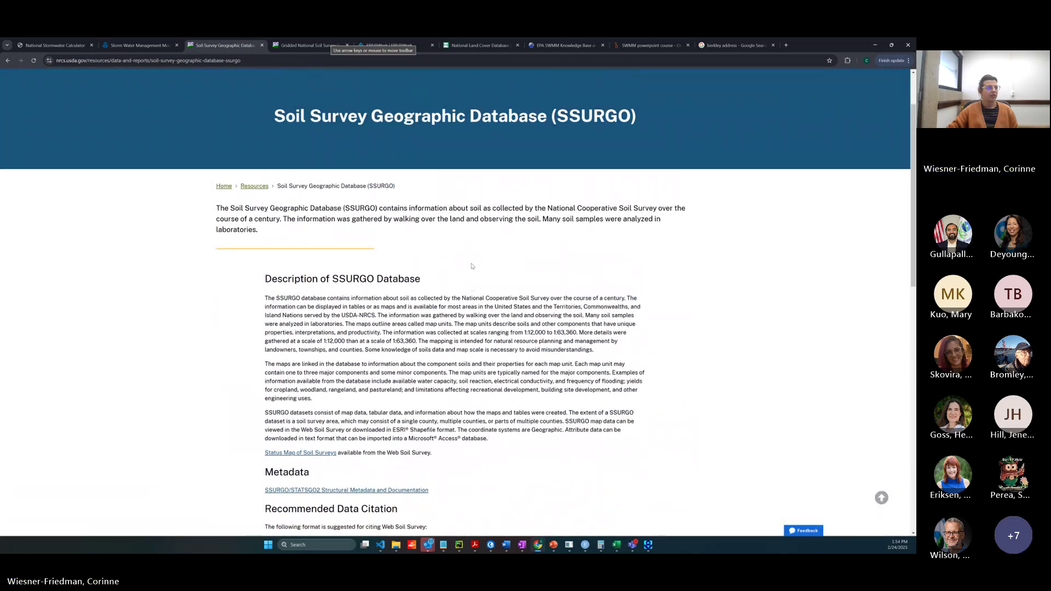
{"action": "scroll", "coordinate": [472, 266], "scroll_direction": "up", "scroll_amount": 1}
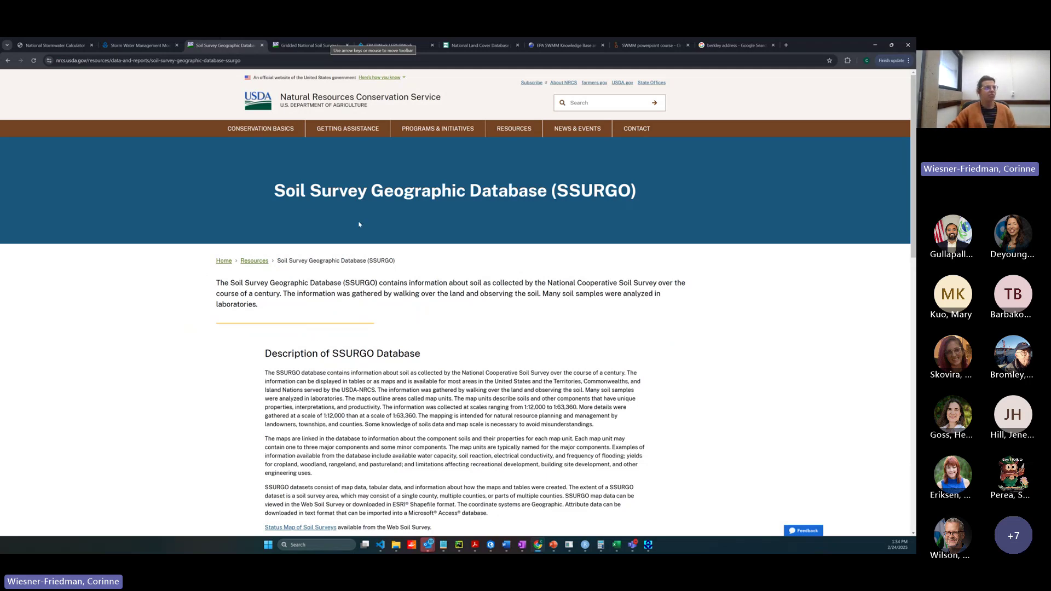
- Examine the Gridded National Soil Survey Geographic Database (gNATSGO) page's quick links, database downloads and description
{"action": "left_click", "coordinate": [284, 48]}
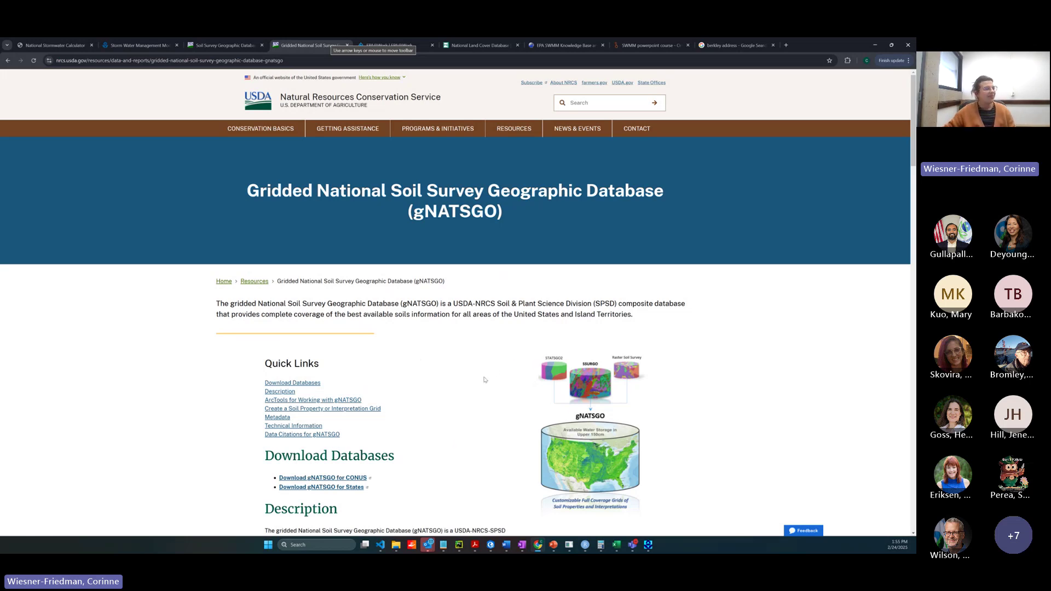
{"action": "scroll", "coordinate": [485, 379], "scroll_direction": "down", "scroll_amount": 2}
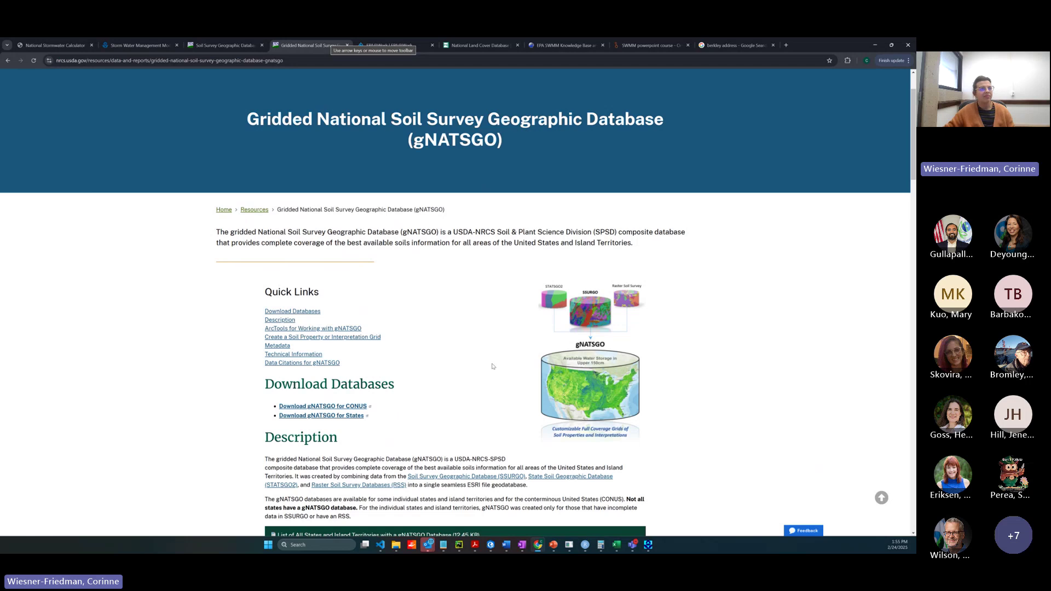
{"action": "scroll", "coordinate": [454, 335], "scroll_direction": "down", "scroll_amount": 1}
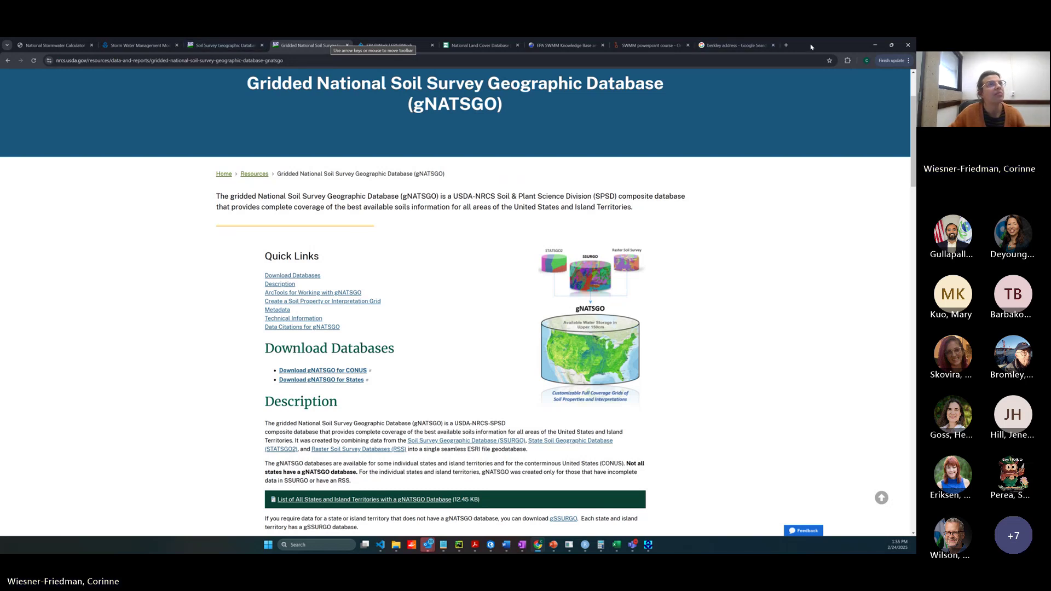
- Reduce the browser to a smaller window and look through the data listings on the USGS National Land Cover Database page
{"action": "left_click_drag", "start_coordinate": [811, 46], "coordinate": [556, 98]}
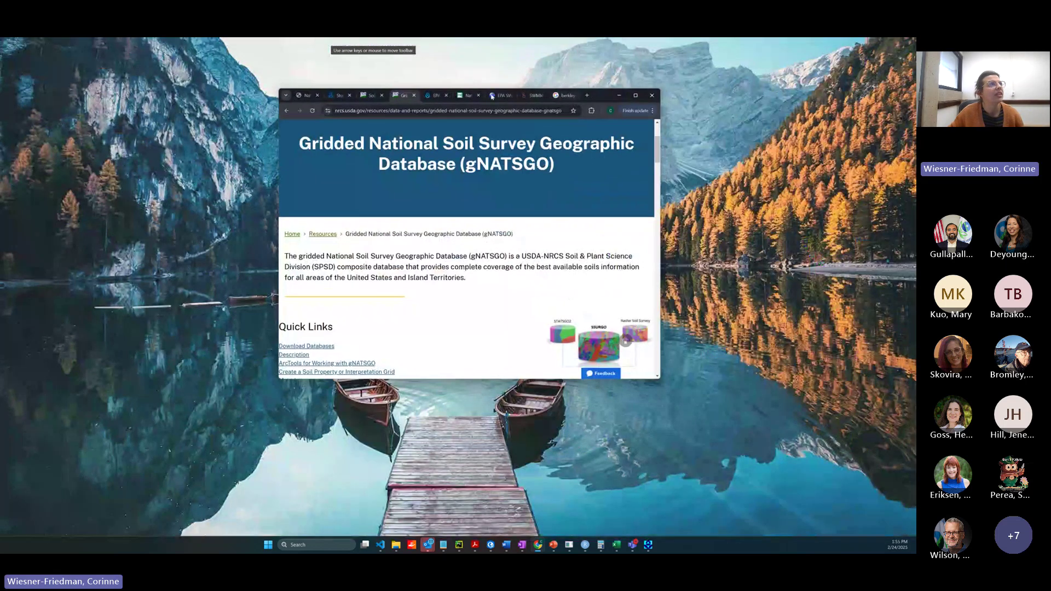
{"action": "left_click", "coordinate": [430, 95]}
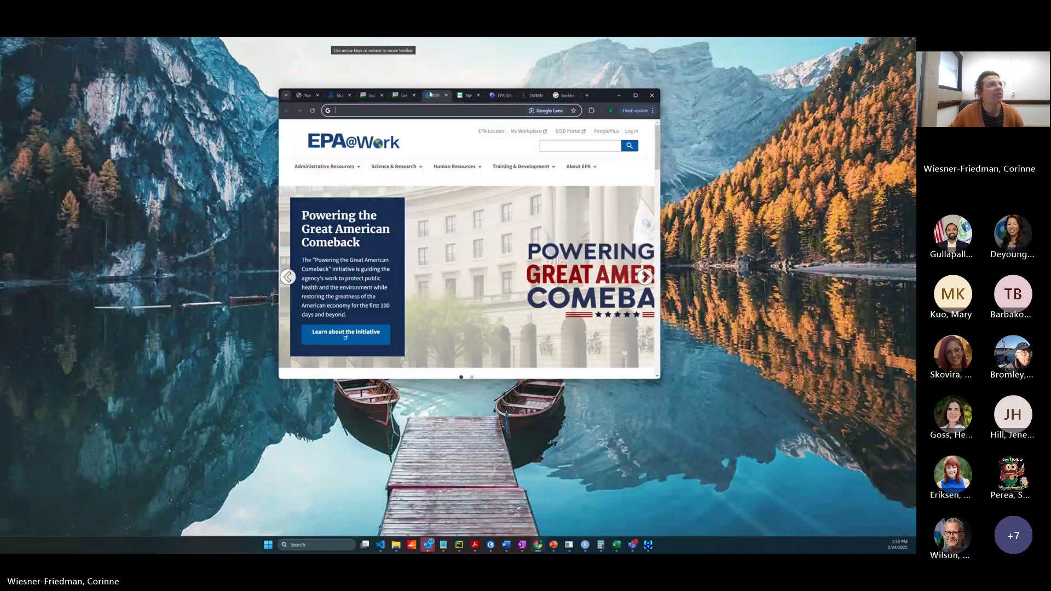
{"action": "left_click", "coordinate": [470, 95]}
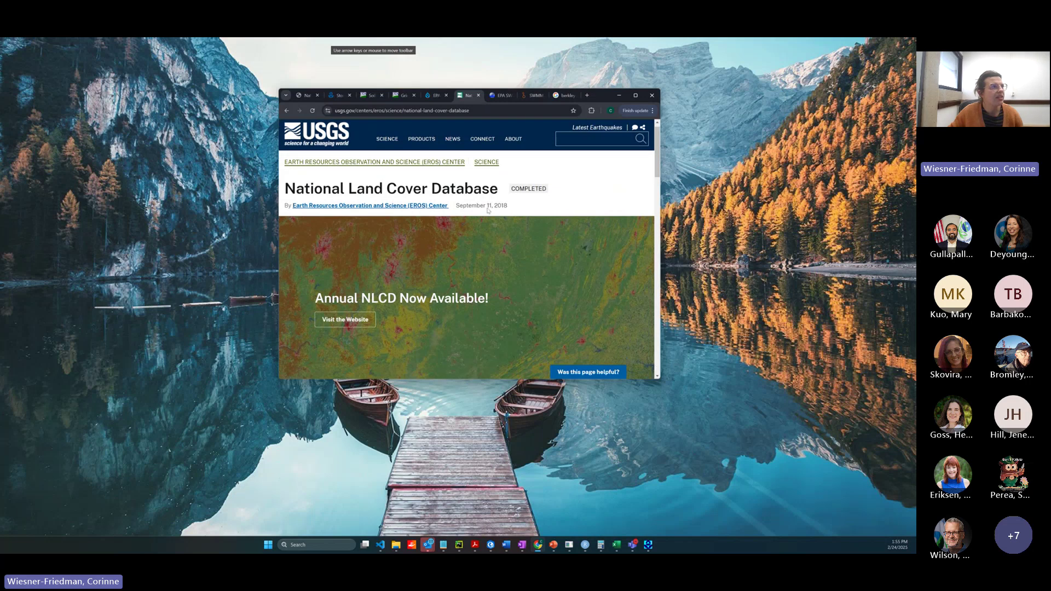
{"action": "scroll", "coordinate": [465, 202], "scroll_direction": "down", "scroll_amount": 3}
{"action": "scroll", "coordinate": [488, 211], "scroll_direction": "down", "scroll_amount": 2}
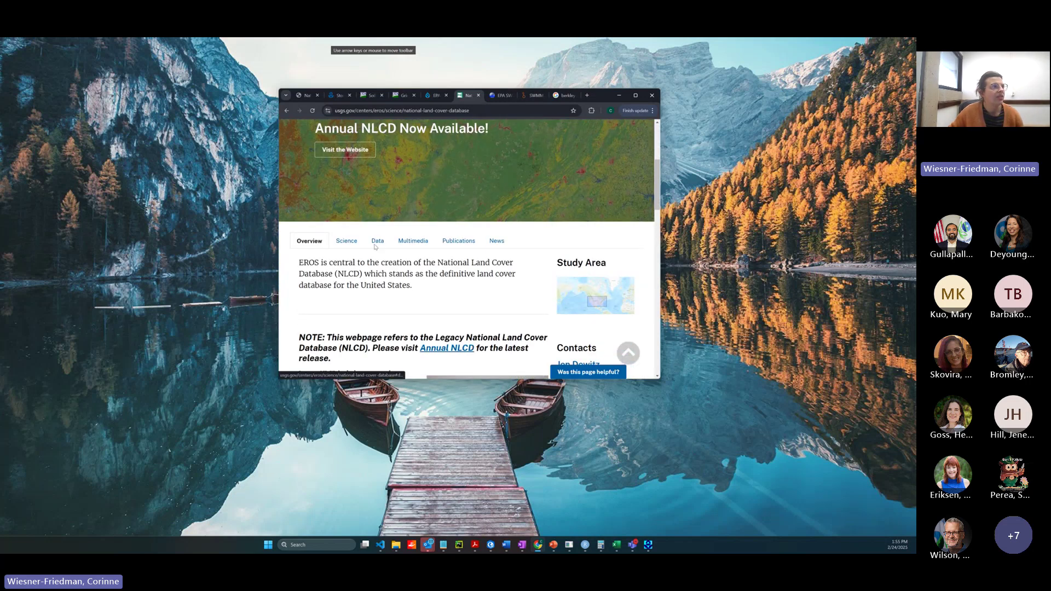
{"action": "left_click", "coordinate": [377, 243]}
{"action": "scroll", "coordinate": [492, 281], "scroll_direction": "down", "scroll_amount": 3}
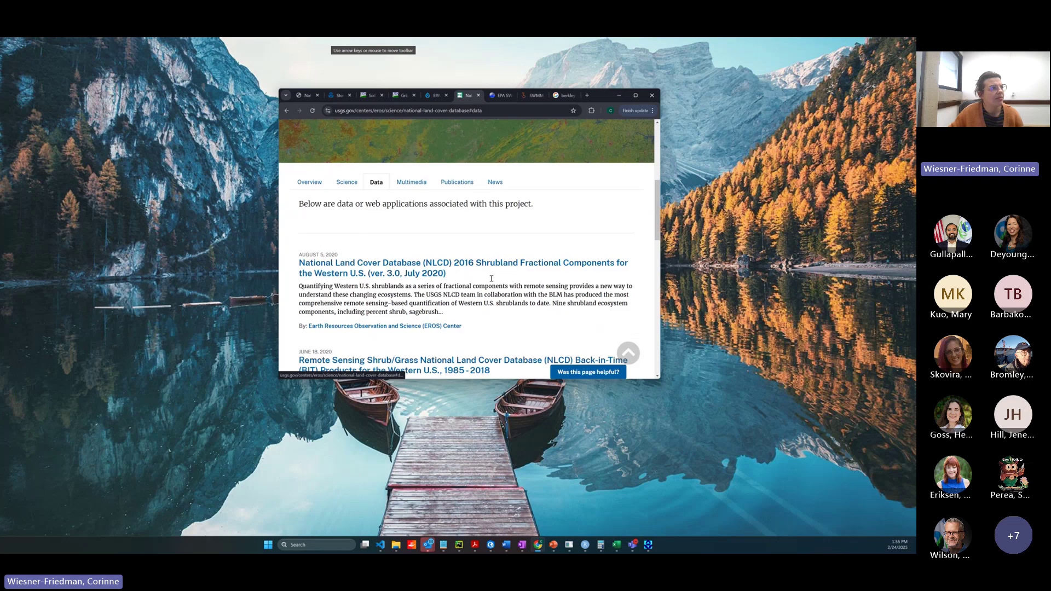
{"action": "scroll", "coordinate": [491, 280], "scroll_direction": "up", "scroll_amount": 8}
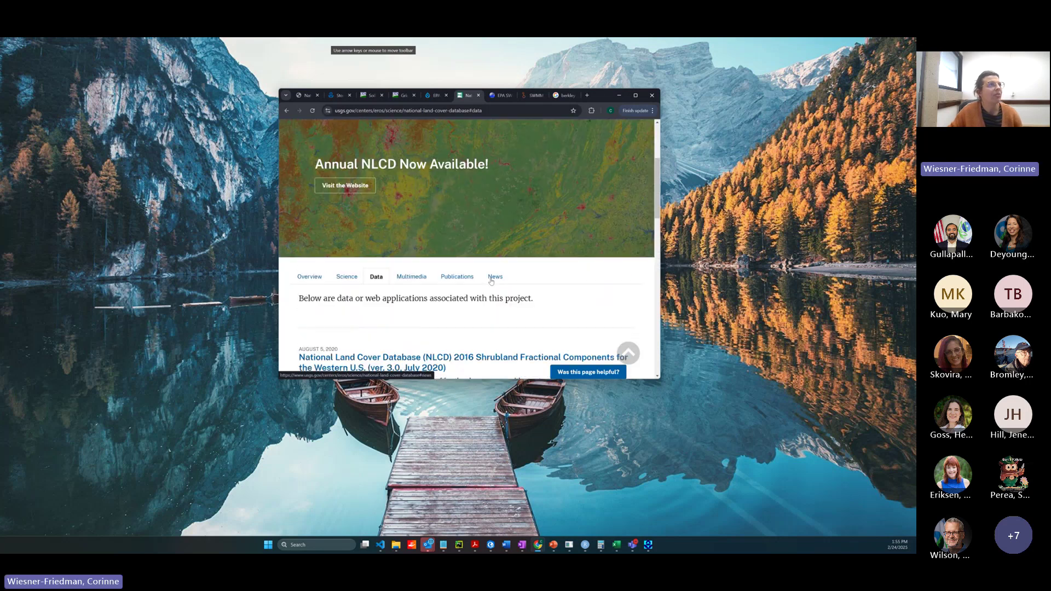
- Show the Open SWMM site in a maximized browser window and try to open its research projects
{"action": "left_click", "coordinate": [498, 97]}
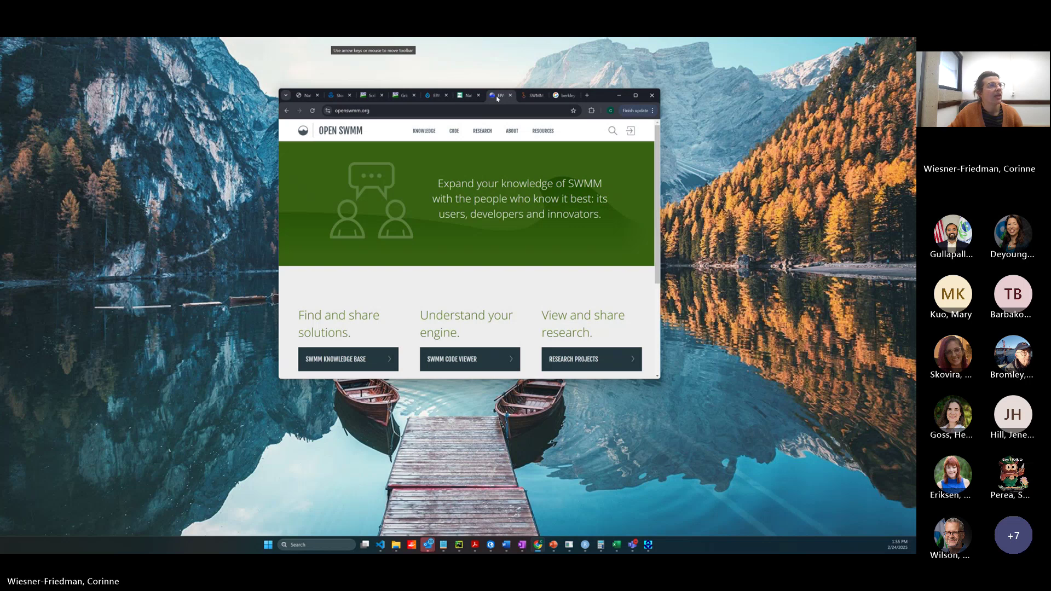
{"action": "left_click", "coordinate": [637, 95]}
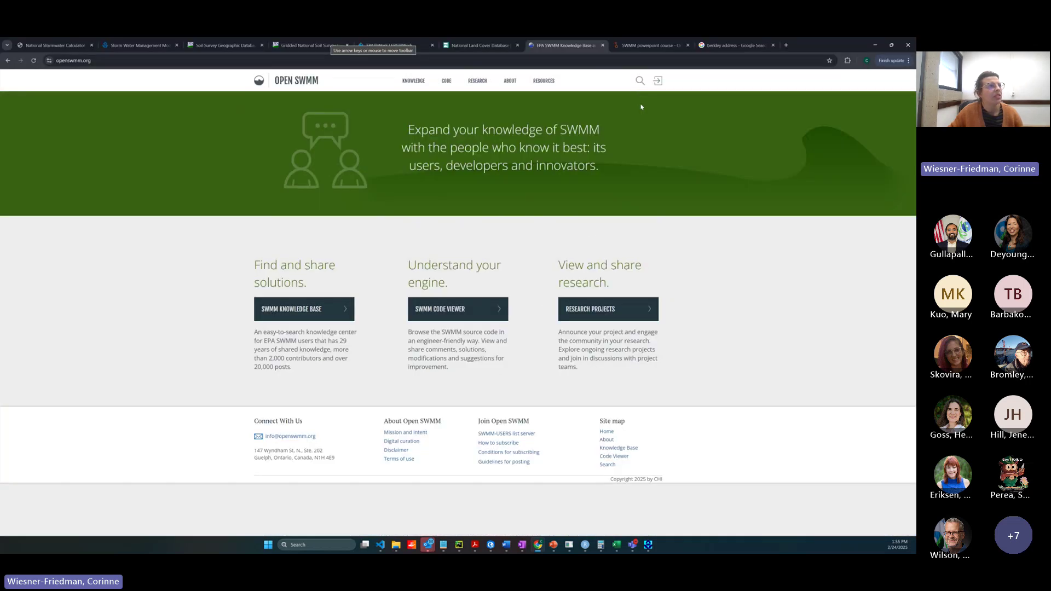
{"action": "left_click", "coordinate": [595, 310]}
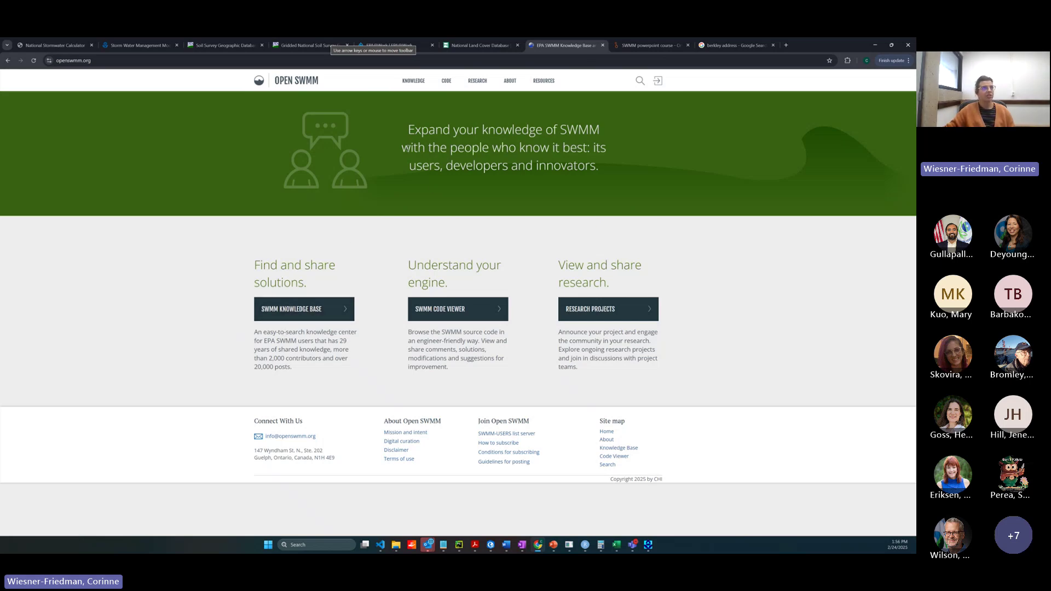
- Search the Open SWMM knowledge base for "Campus Rainworks"
{"action": "left_click", "coordinate": [638, 82]}
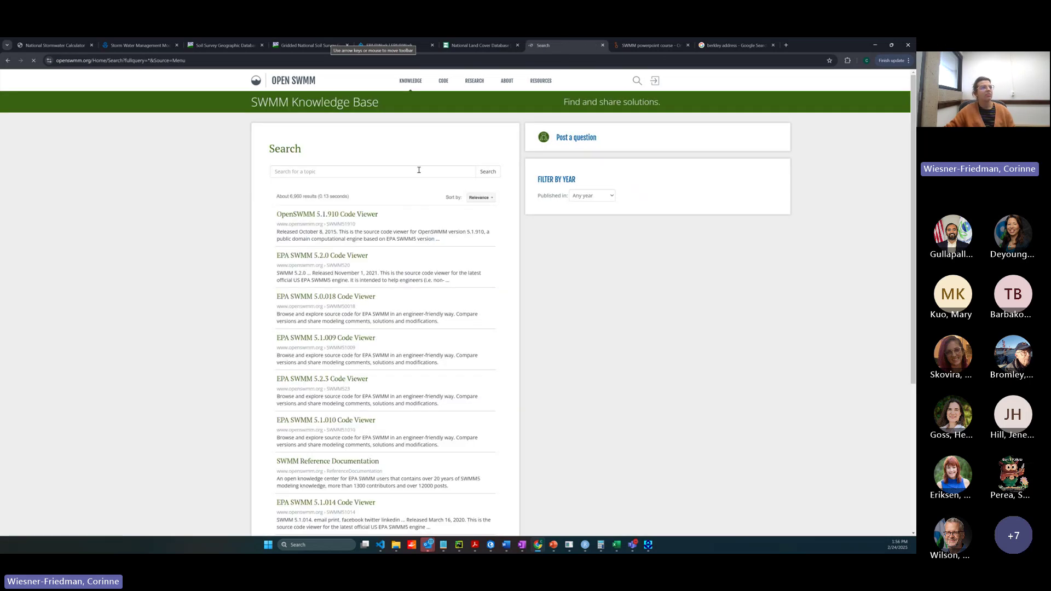
{"action": "left_click", "coordinate": [419, 170]}
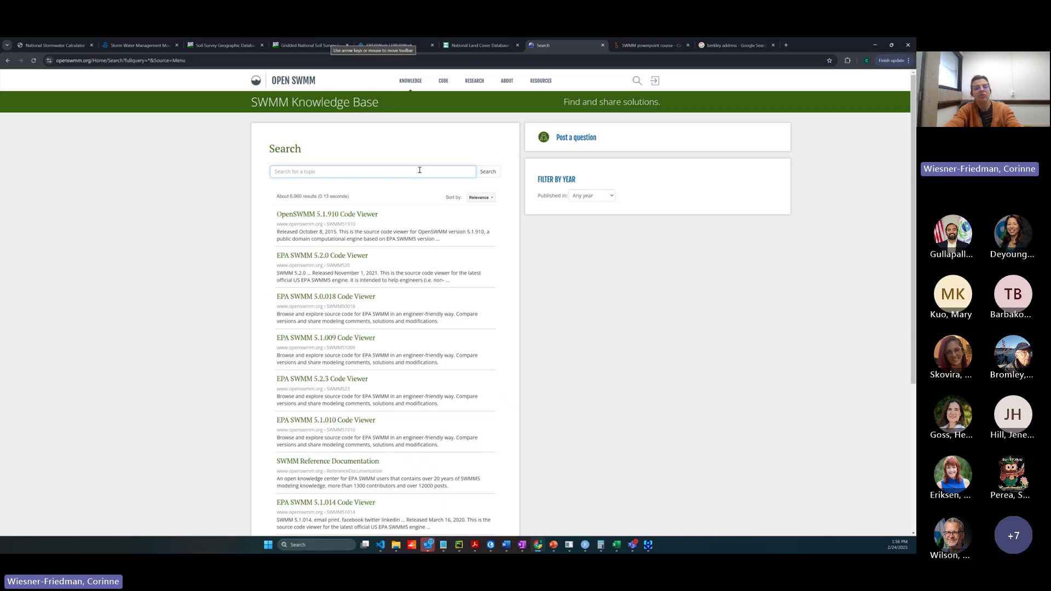
{"action": "type", "text": "Campus Rainworks"}
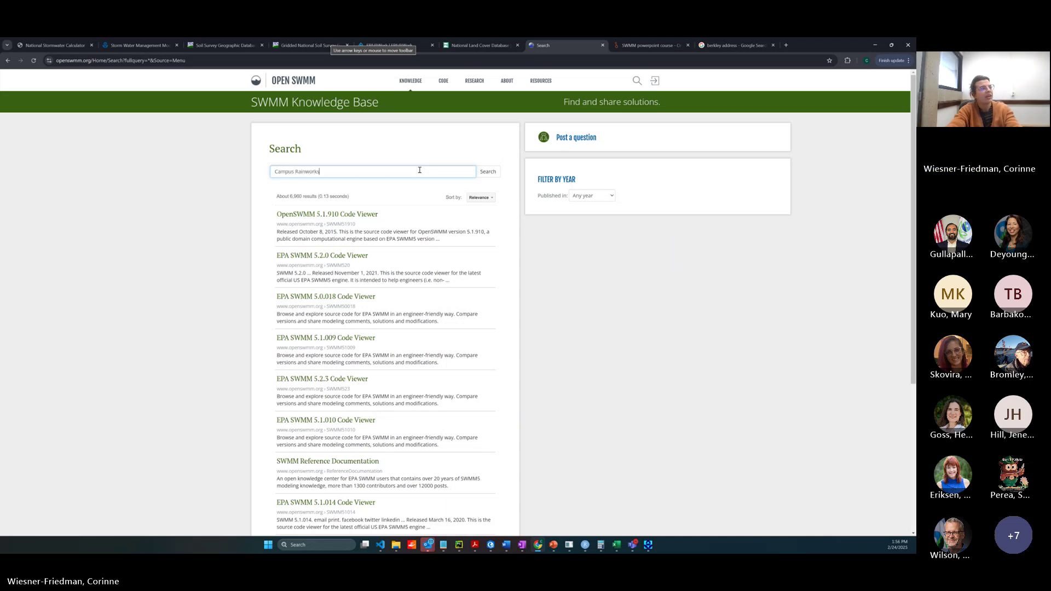
{"action": "key", "text": "Return"}
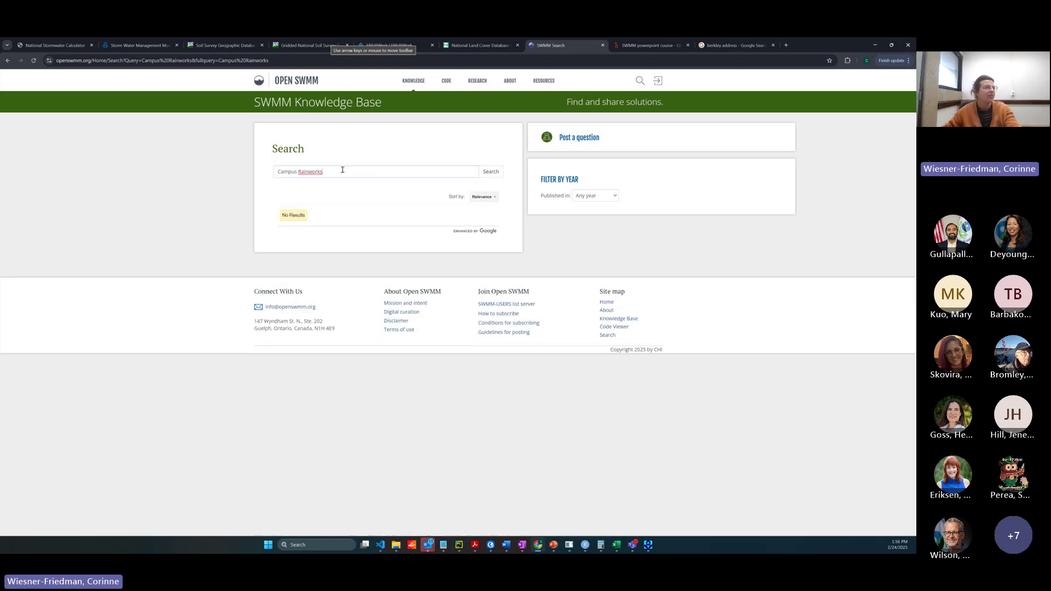
- Shorten the knowledge base query to "Campus" and run the search again
{"action": "left_click", "coordinate": [301, 173]}
{"action": "left_click_drag", "start_coordinate": [299, 172], "coordinate": [298, 172]}
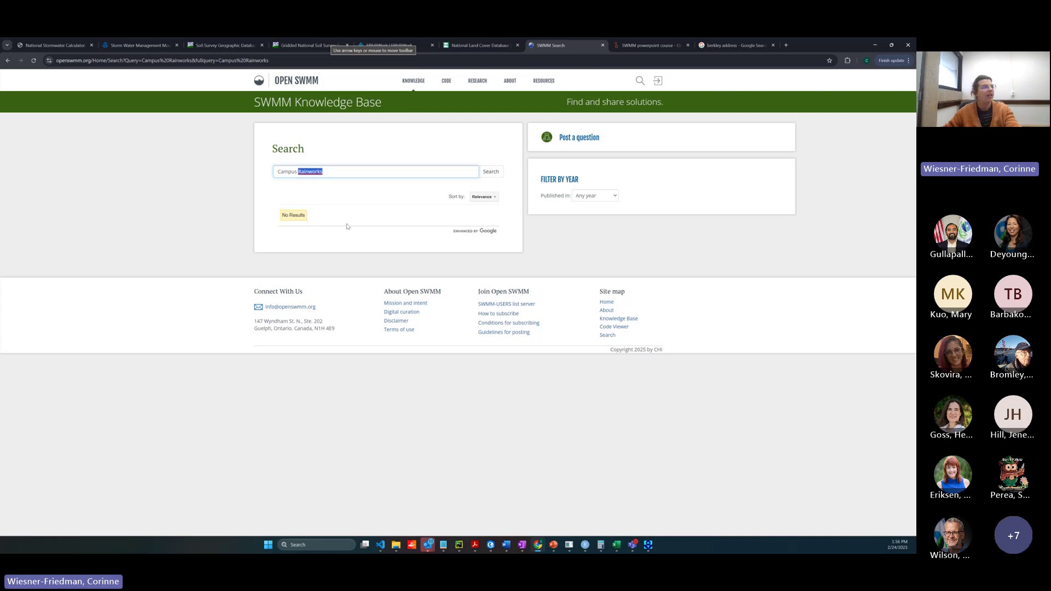
{"action": "key", "text": "Return"}
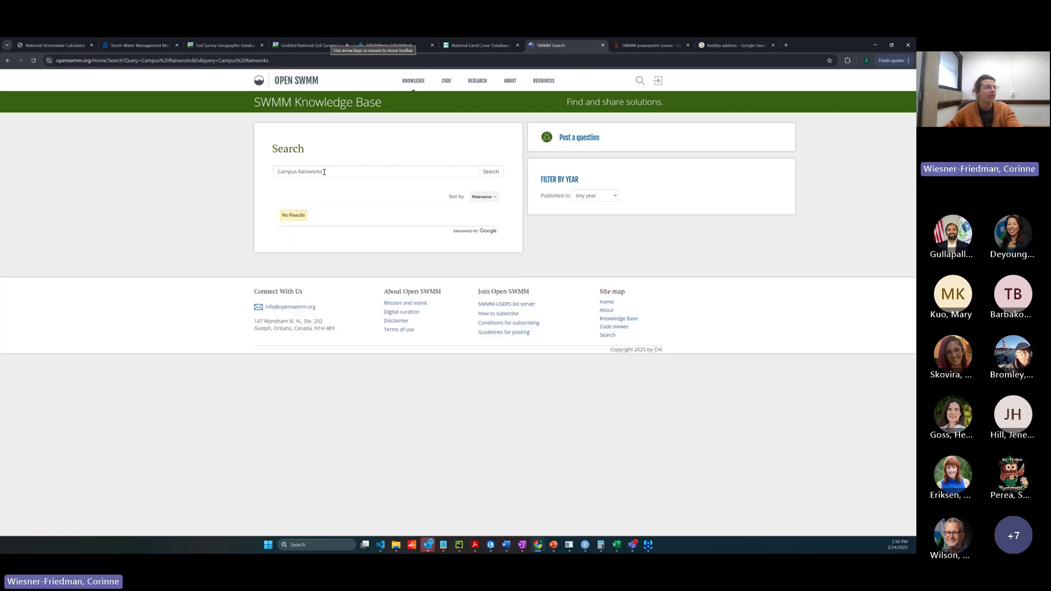
{"action": "left_click_drag", "start_coordinate": [323, 172], "coordinate": [297, 172]}
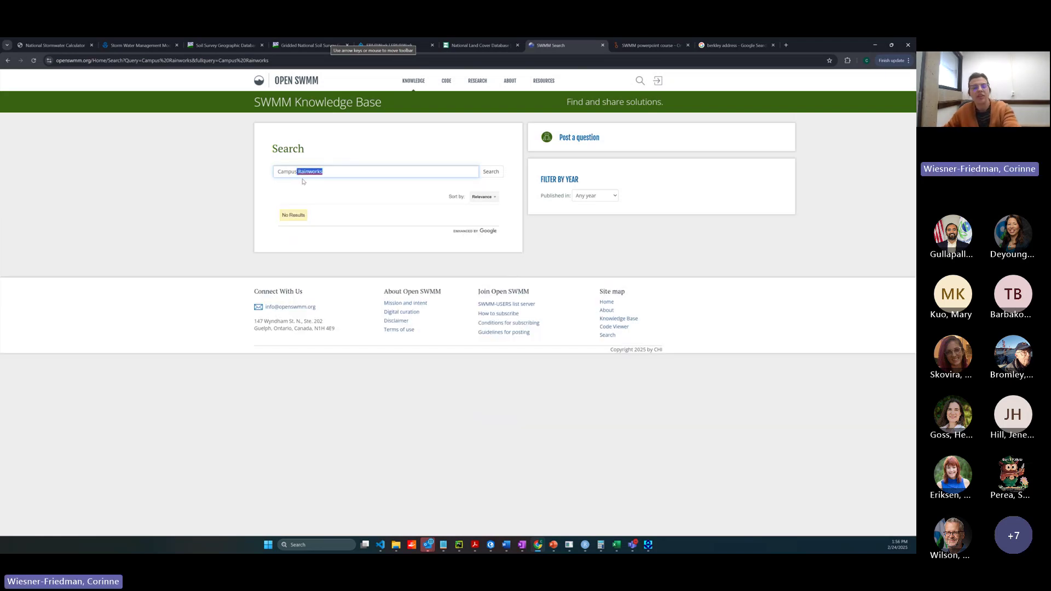
{"action": "key", "text": "BackSpace"}
{"action": "key", "text": "Return"}
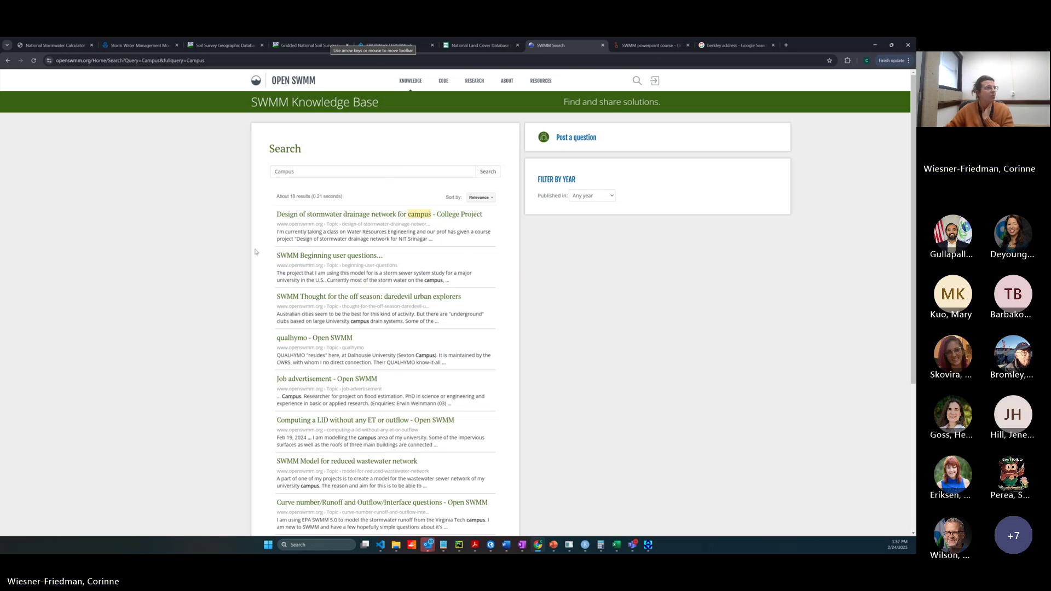
- Look through the "Campus" results and search the SWMM knowledge base for "LID input"
{"action": "scroll", "coordinate": [312, 268], "scroll_direction": "down", "scroll_amount": 2}
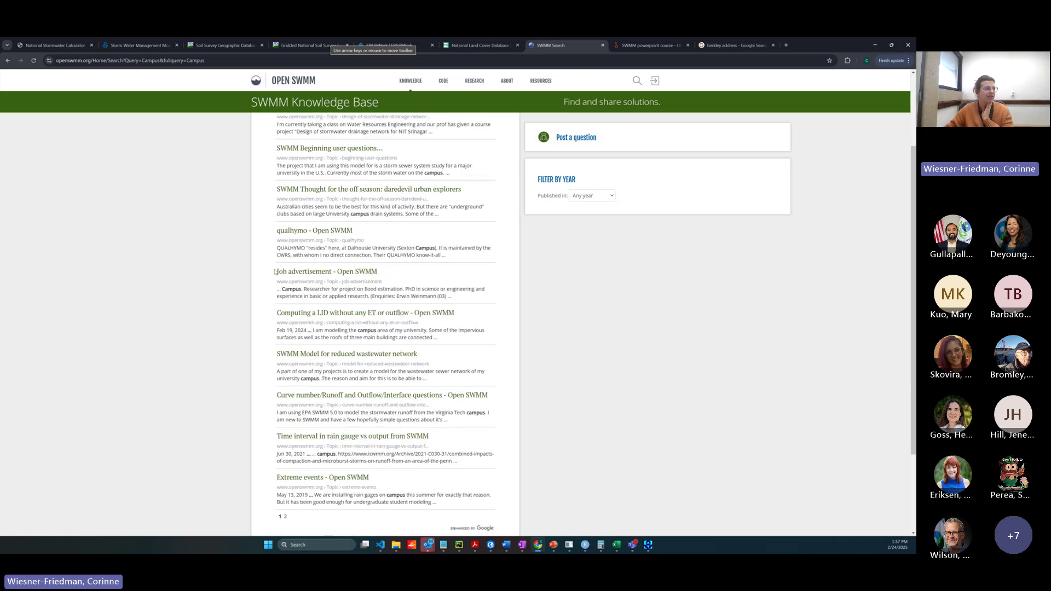
{"action": "scroll", "coordinate": [275, 272], "scroll_direction": "up", "scroll_amount": 2}
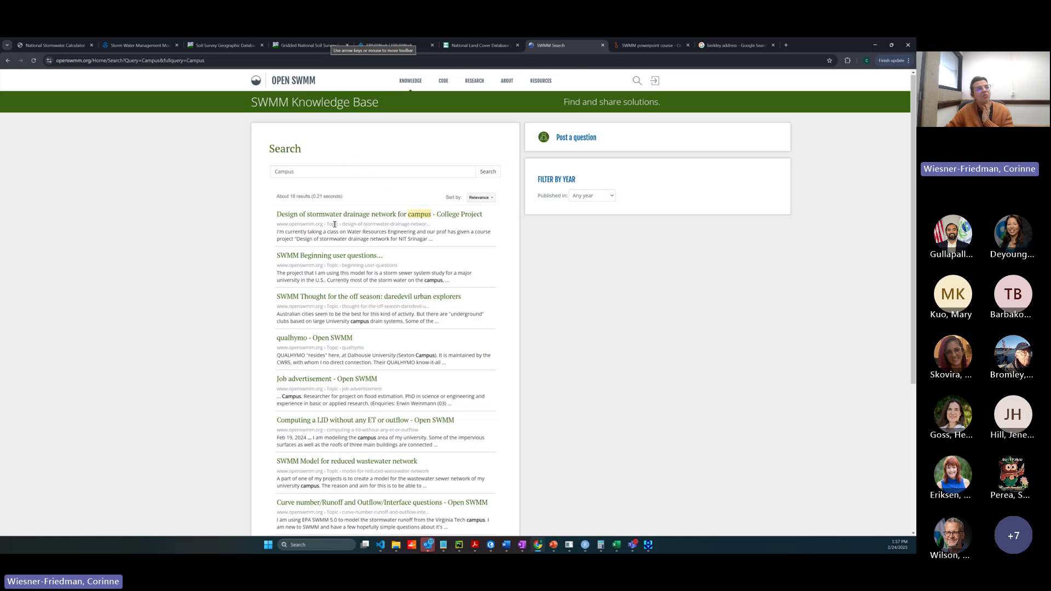
{"action": "left_click", "coordinate": [322, 171]}
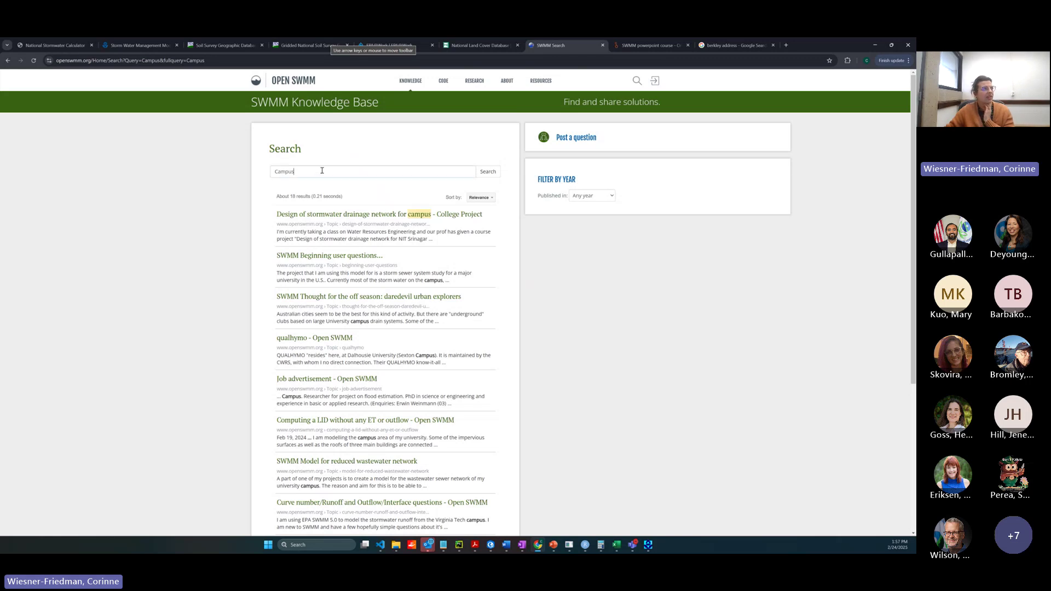
{"action": "double_click", "coordinate": [271, 171]}
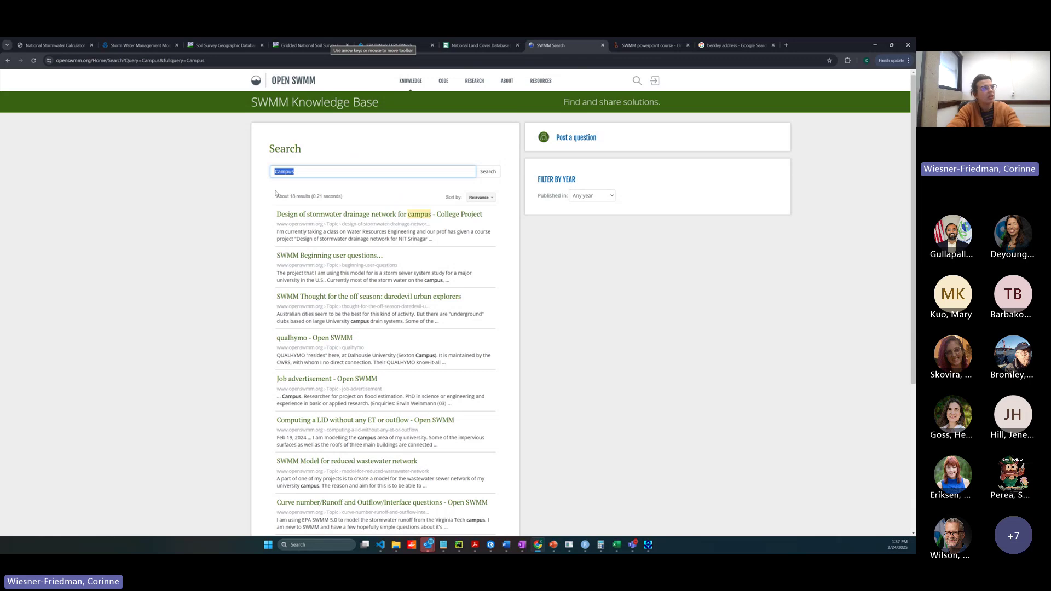
{"action": "type", "text": "LID "}
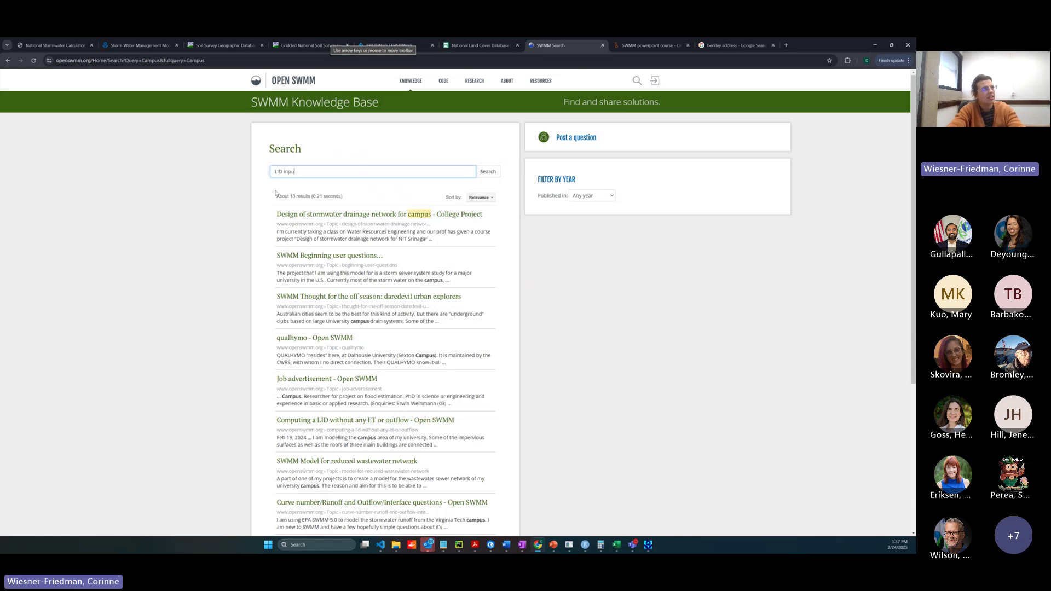
{"action": "type", "text": "input"}
{"action": "key", "text": "Return"}
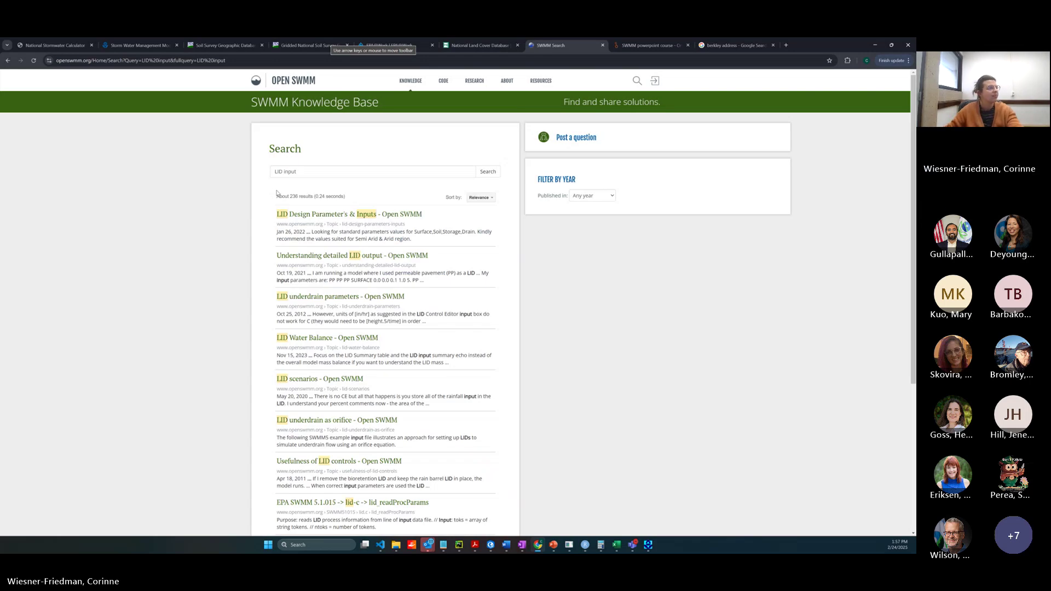
- Open the "LID Design Parameter's & Inputs" topic from the search results and read through the discussion
{"action": "scroll", "coordinate": [305, 314], "scroll_direction": "down", "scroll_amount": 2}
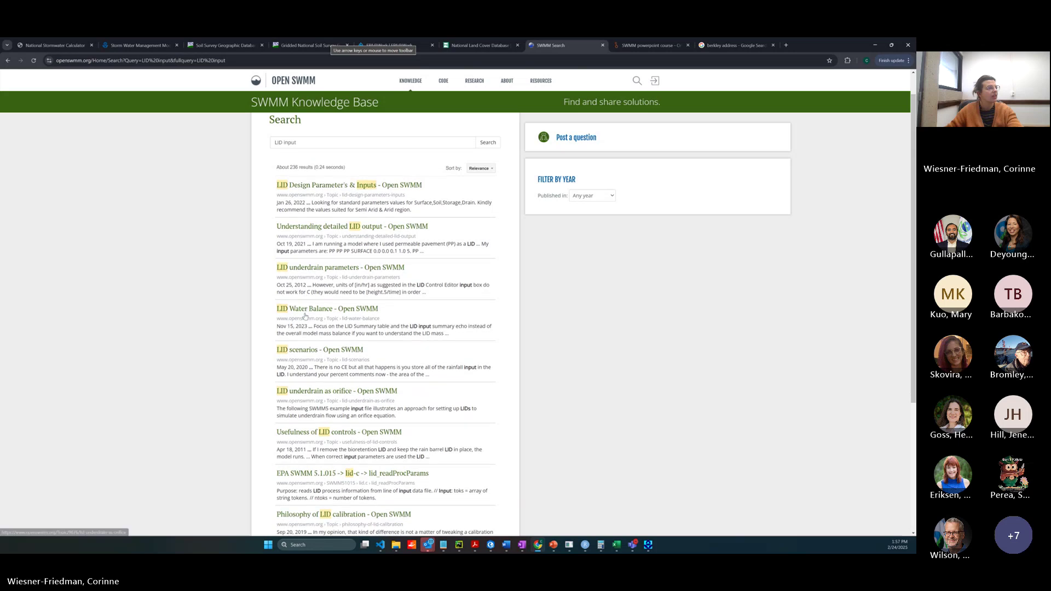
{"action": "scroll", "coordinate": [305, 317], "scroll_direction": "up", "scroll_amount": 2}
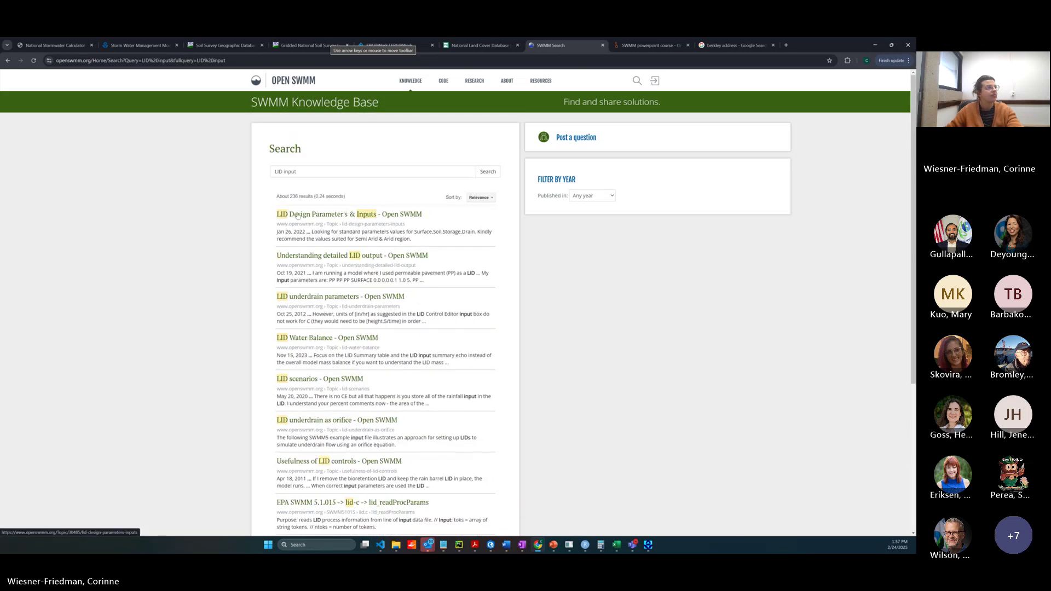
{"action": "left_click", "coordinate": [298, 215]}
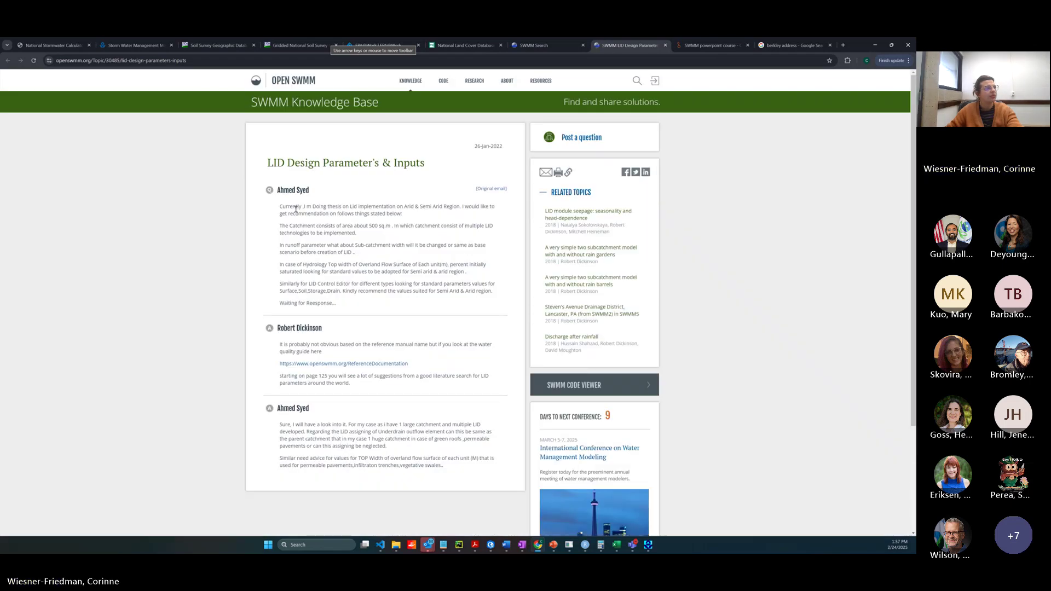
{"action": "scroll", "coordinate": [409, 192], "scroll_direction": "down", "scroll_amount": 1}
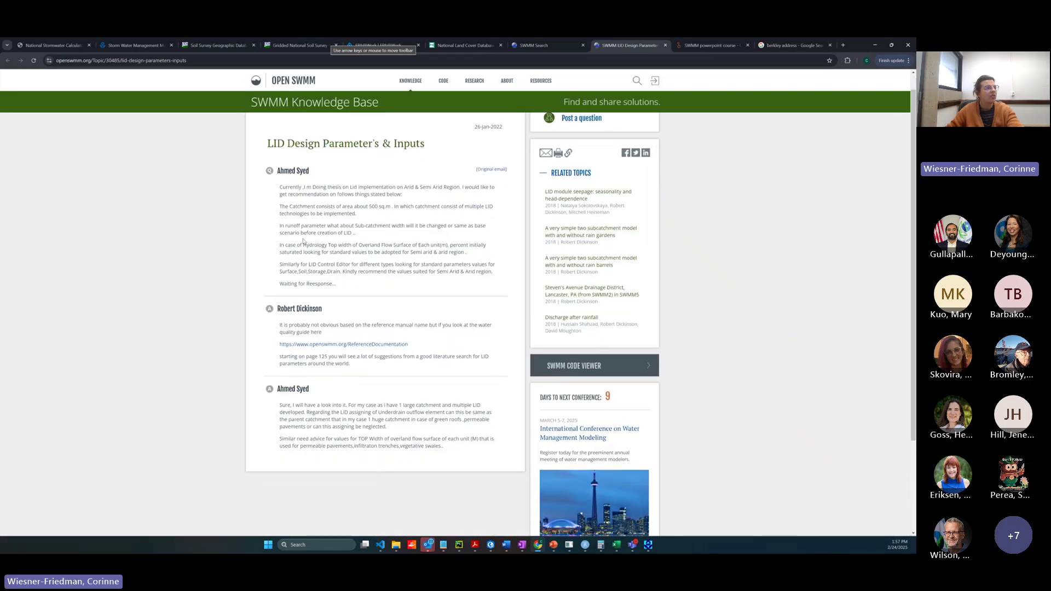
{"action": "scroll", "coordinate": [410, 193], "scroll_direction": "up", "scroll_amount": 1}
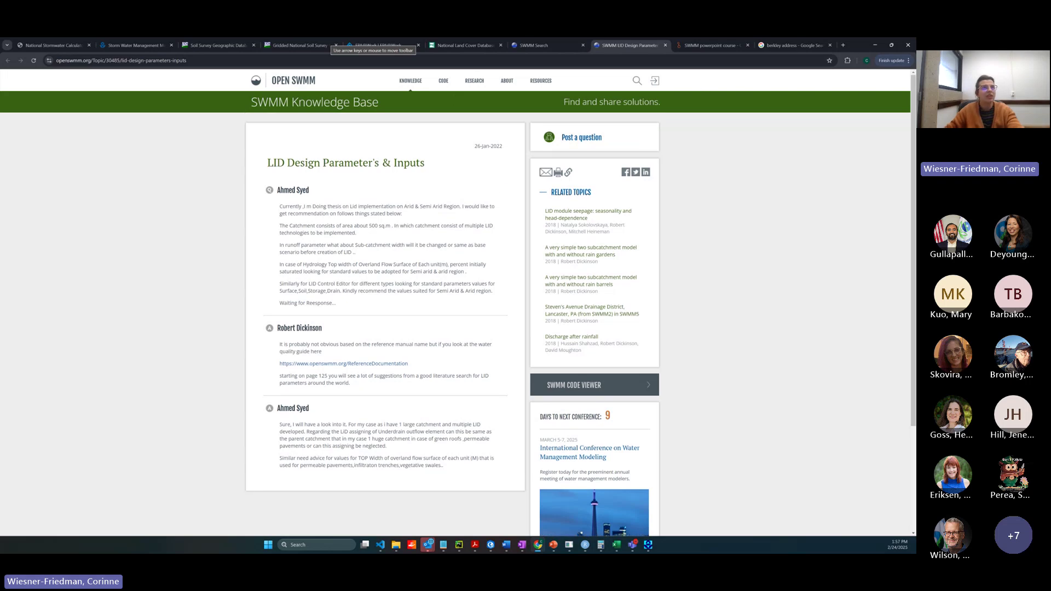
- Restore the browser to a smaller window and search the SWMM knowledge base for "example input file"
{"action": "double_click", "coordinate": [851, 52]}
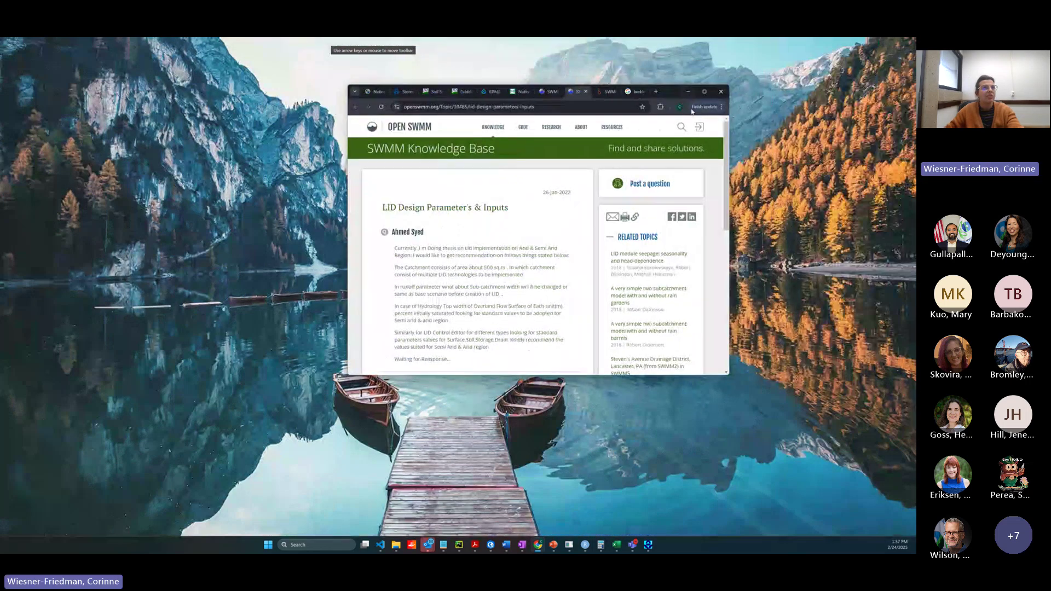
{"action": "left_click", "coordinate": [682, 127]}
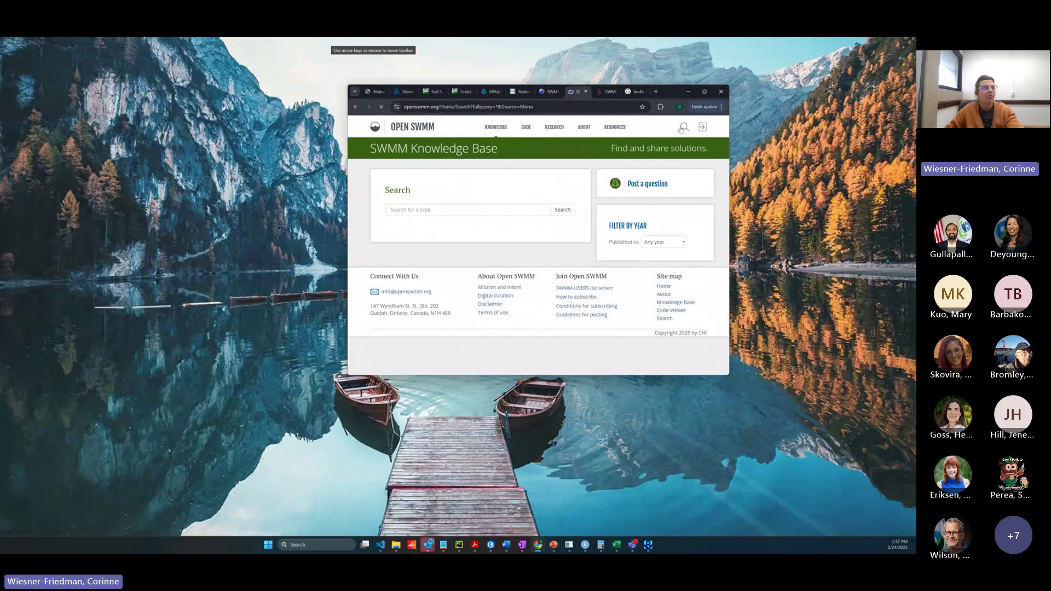
{"action": "left_click", "coordinate": [430, 213]}
{"action": "type", "text": "examp"}
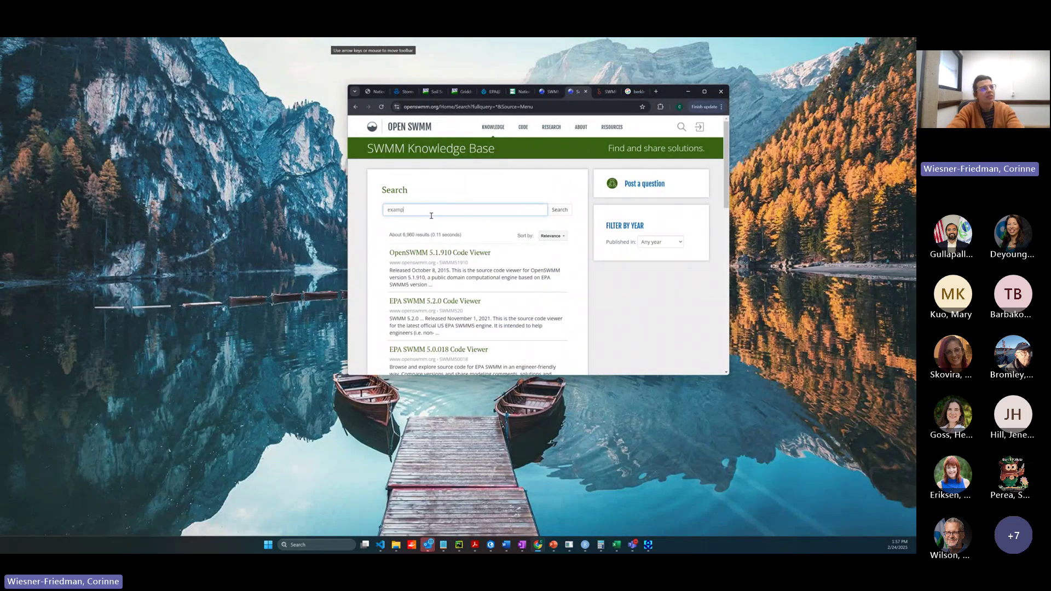
{"action": "type", "text": "le input file"}
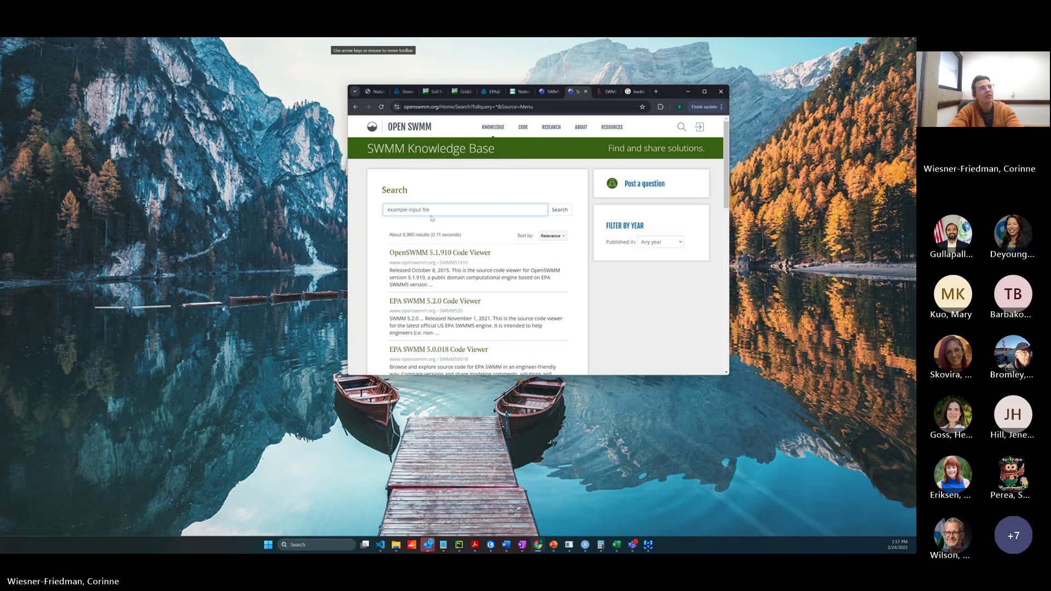
{"action": "key", "text": "Return"}
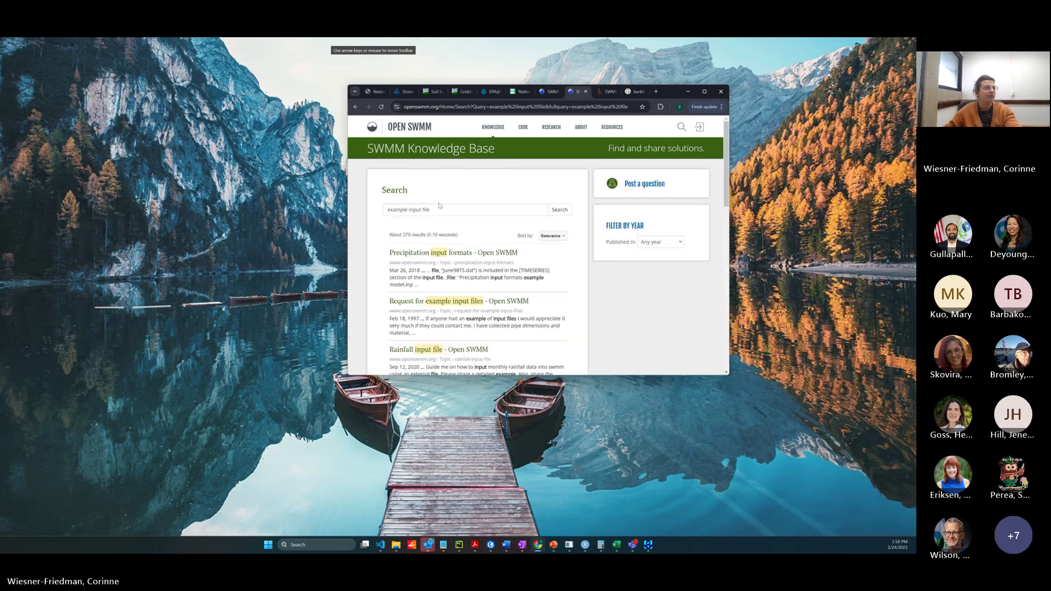
- Open the "Request for example input files" topic and read through its replies
{"action": "scroll", "coordinate": [447, 227], "scroll_direction": "down", "scroll_amount": 2}
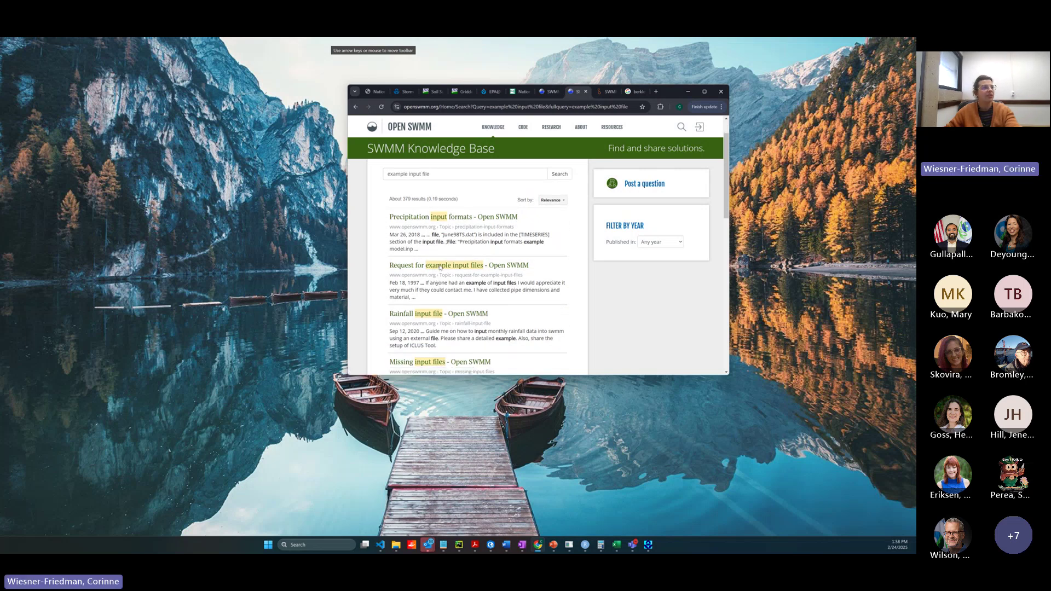
{"action": "left_click", "coordinate": [439, 266]}
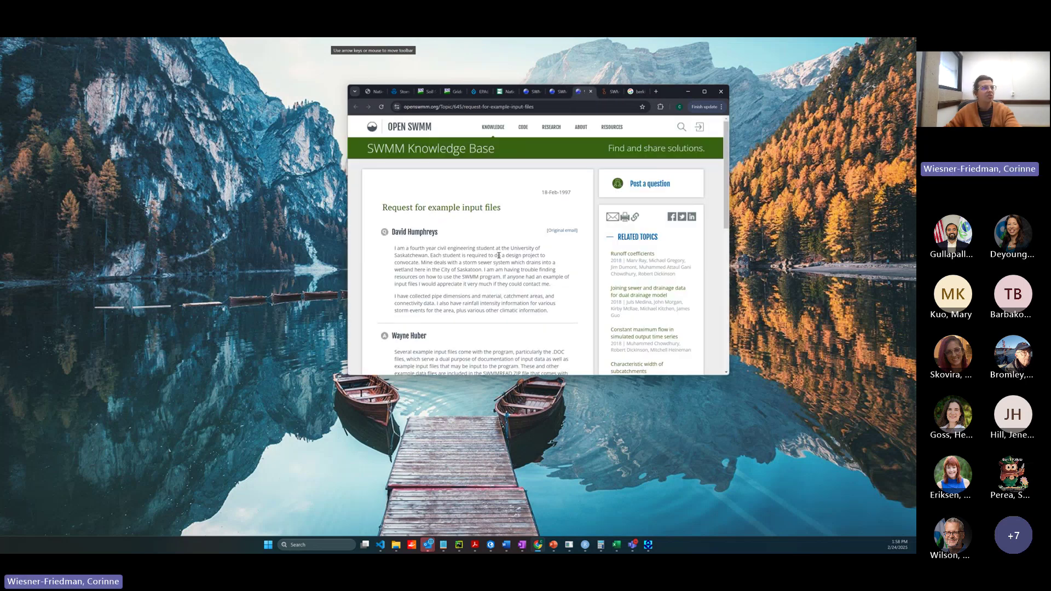
{"action": "scroll", "coordinate": [501, 255], "scroll_direction": "down", "scroll_amount": 10}
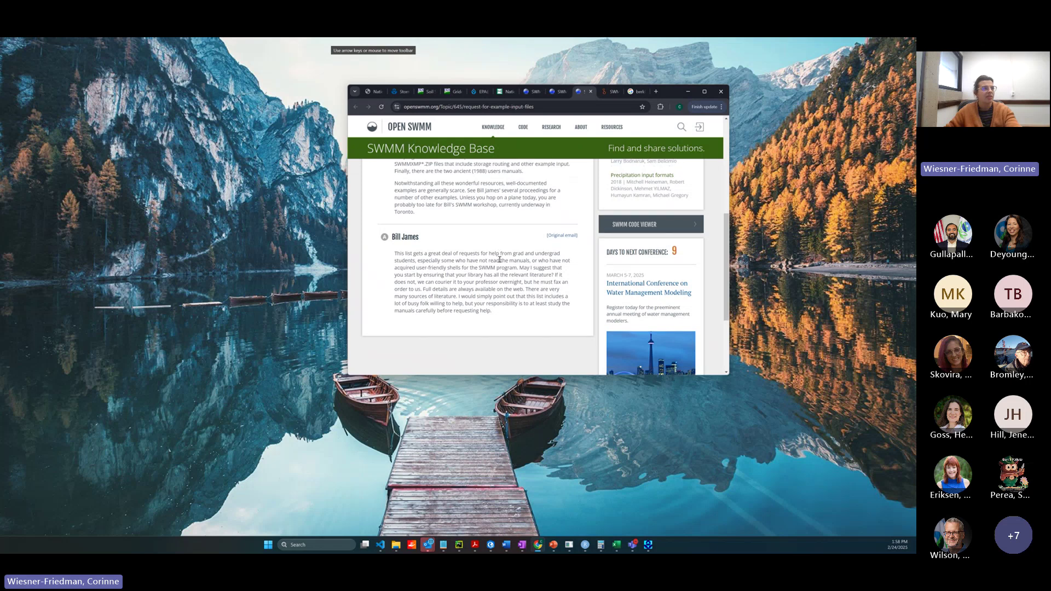
{"action": "scroll", "coordinate": [499, 262], "scroll_direction": "up", "scroll_amount": 10}
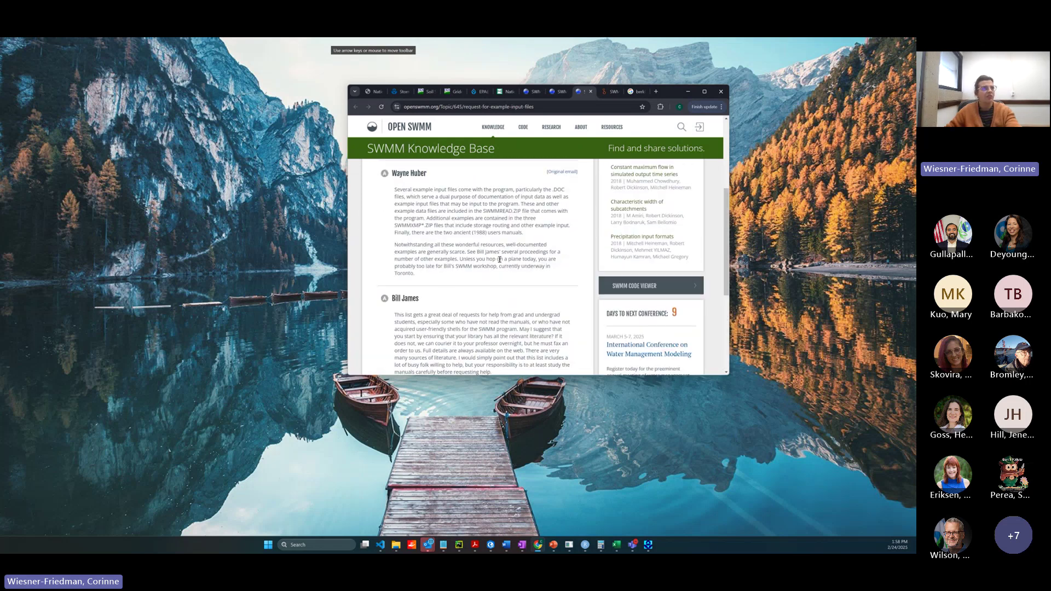
{"action": "scroll", "coordinate": [501, 259], "scroll_direction": "up", "scroll_amount": 2}
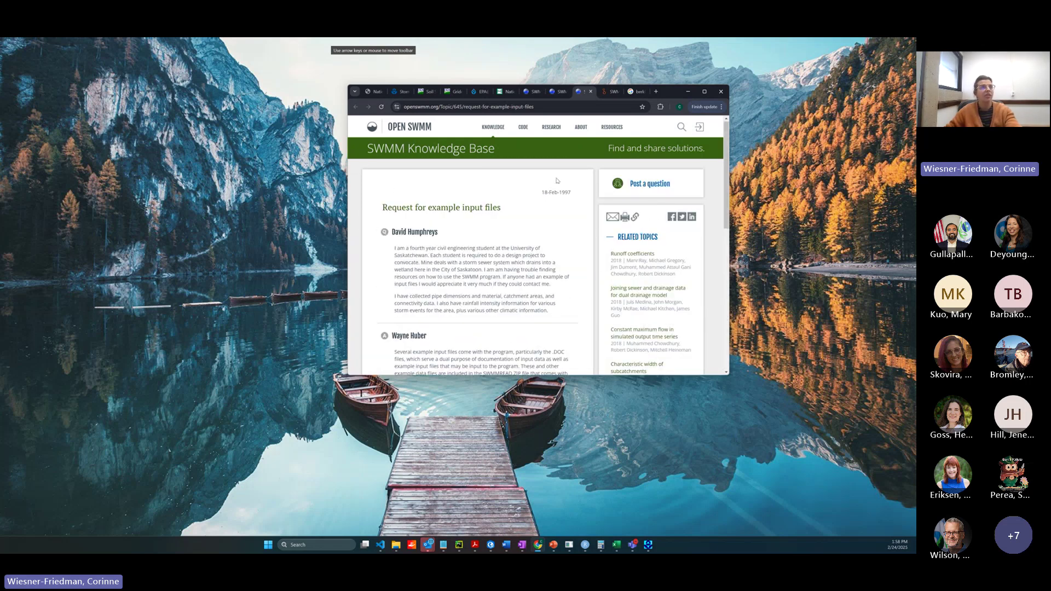
- Maximize the browser and look through the module files of the SWMM powerpoint course in the Texas Data Repository
{"action": "left_click", "coordinate": [704, 92]}
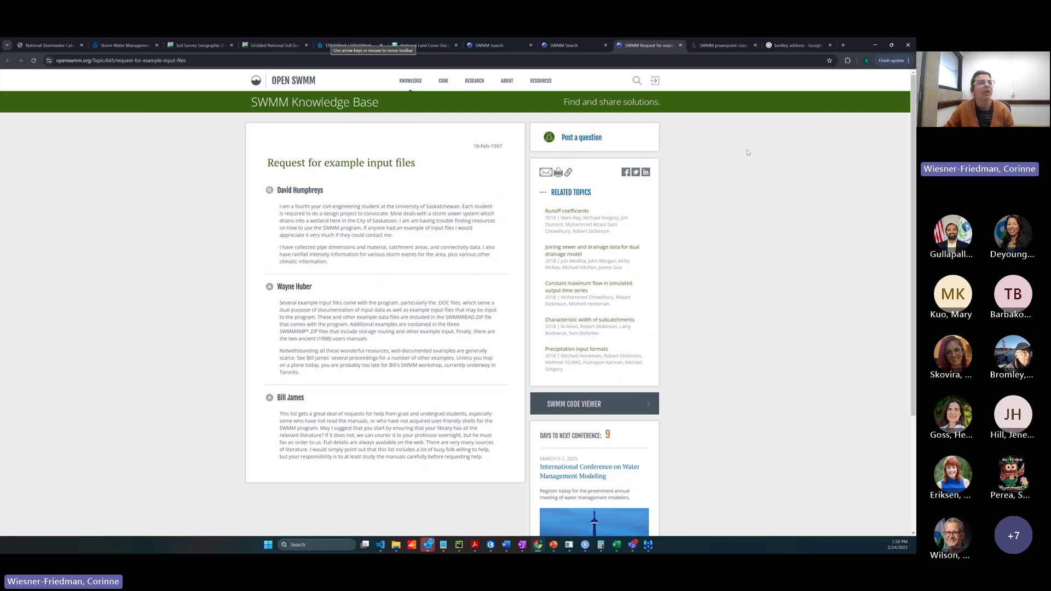
{"action": "left_click", "coordinate": [705, 46]}
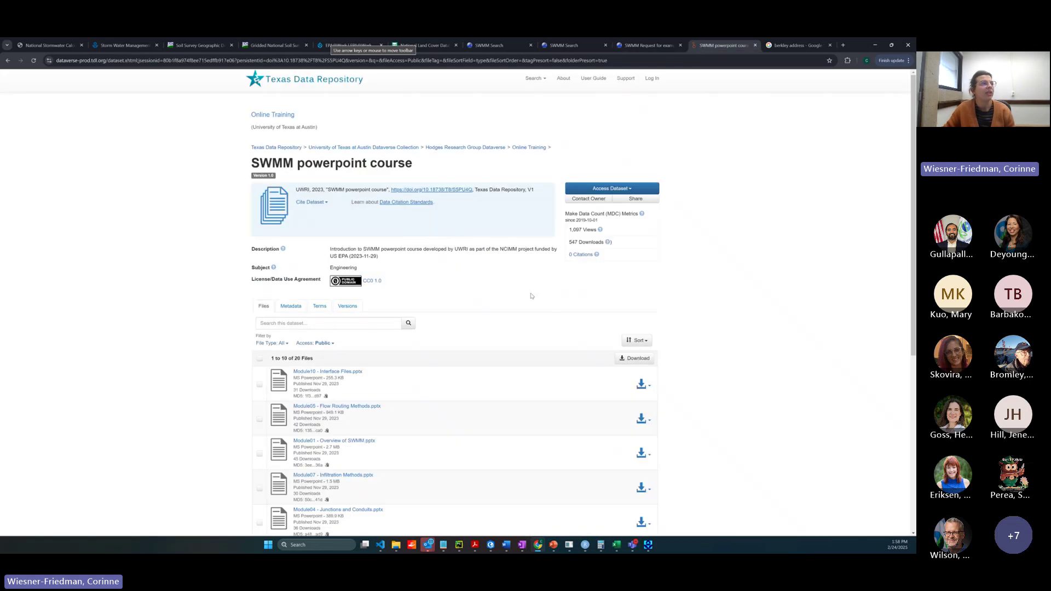
{"action": "scroll", "coordinate": [437, 310], "scroll_direction": "down", "scroll_amount": 2}
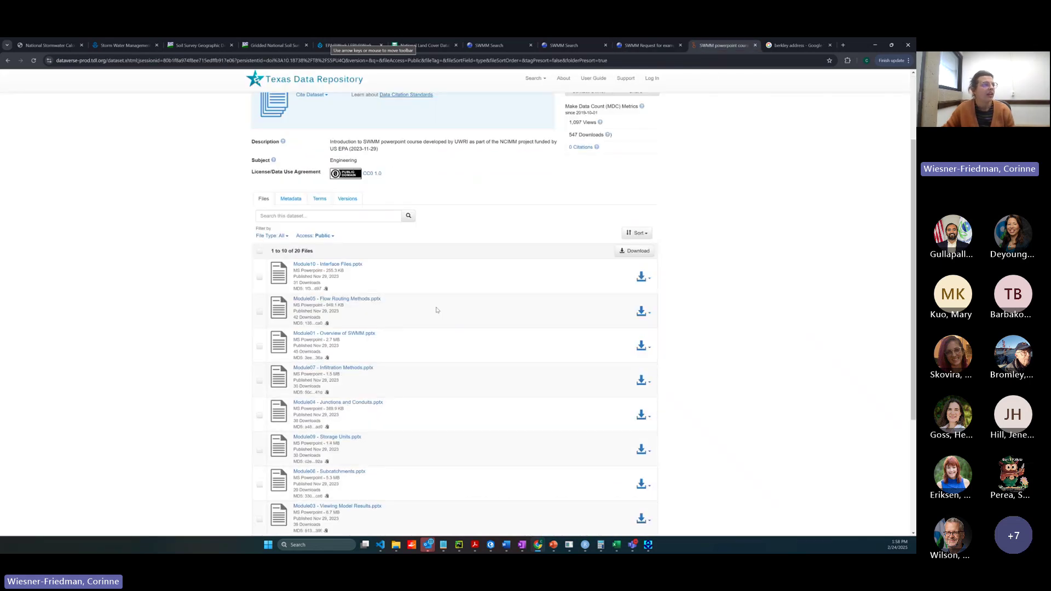
{"action": "scroll", "coordinate": [431, 303], "scroll_direction": "down", "scroll_amount": 1}
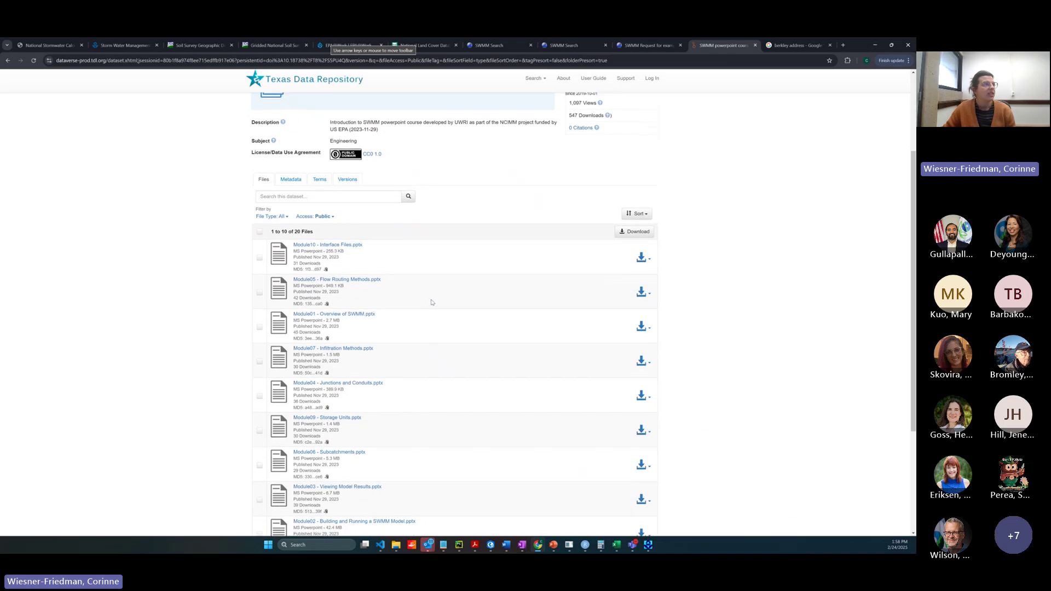
{"action": "scroll", "coordinate": [432, 302], "scroll_direction": "down", "scroll_amount": 2}
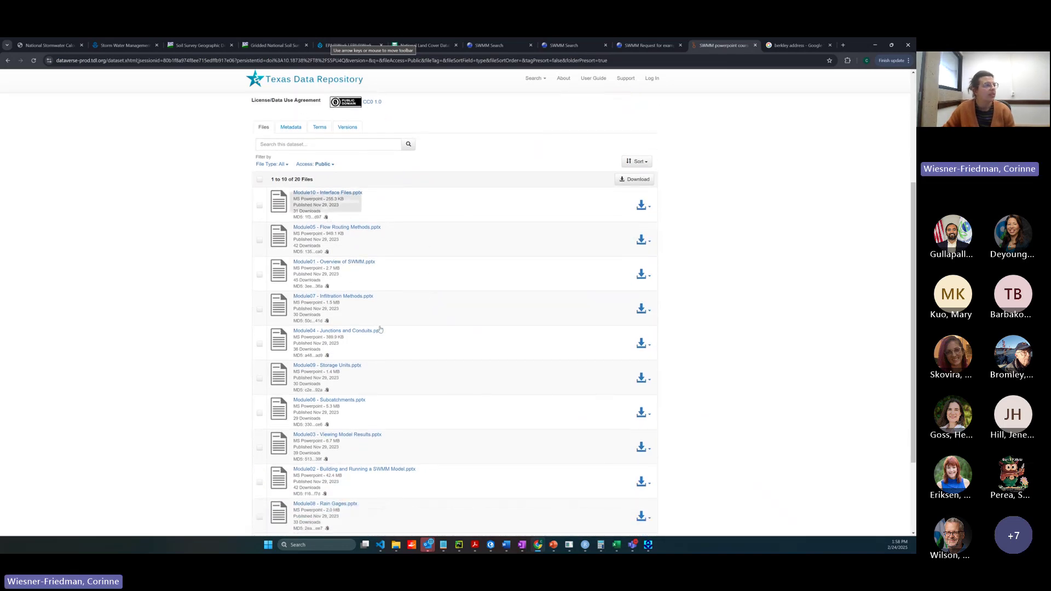
{"action": "scroll", "coordinate": [380, 329], "scroll_direction": "down", "scroll_amount": 3}
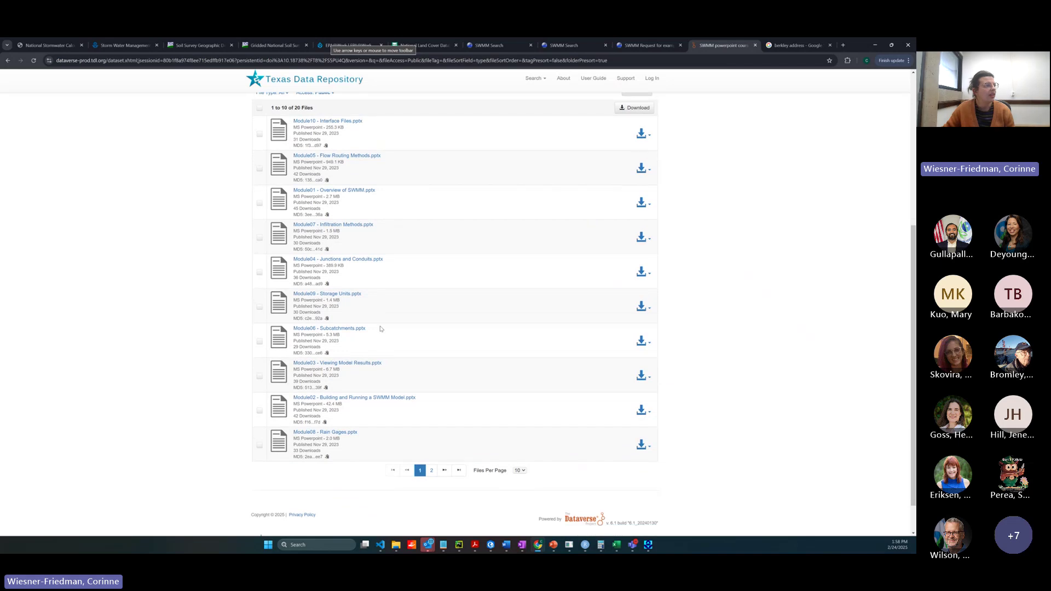
- Try to show the second page of the course's file list
{"action": "left_click", "coordinate": [431, 471]}
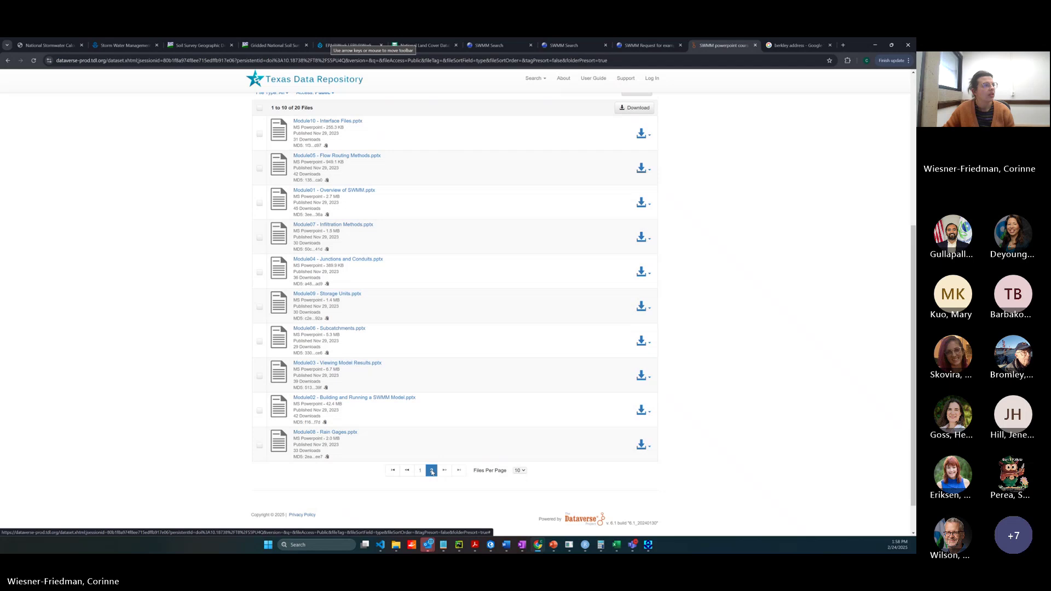
{"action": "scroll", "coordinate": [429, 417], "scroll_direction": "up", "scroll_amount": 3}
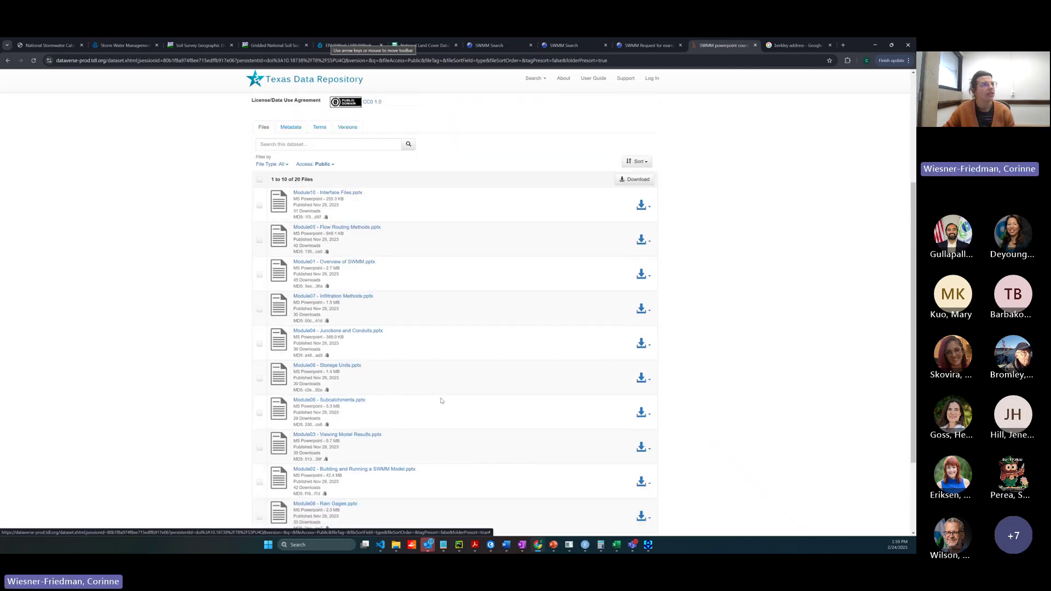
{"action": "scroll", "coordinate": [431, 400], "scroll_direction": "down", "scroll_amount": 4}
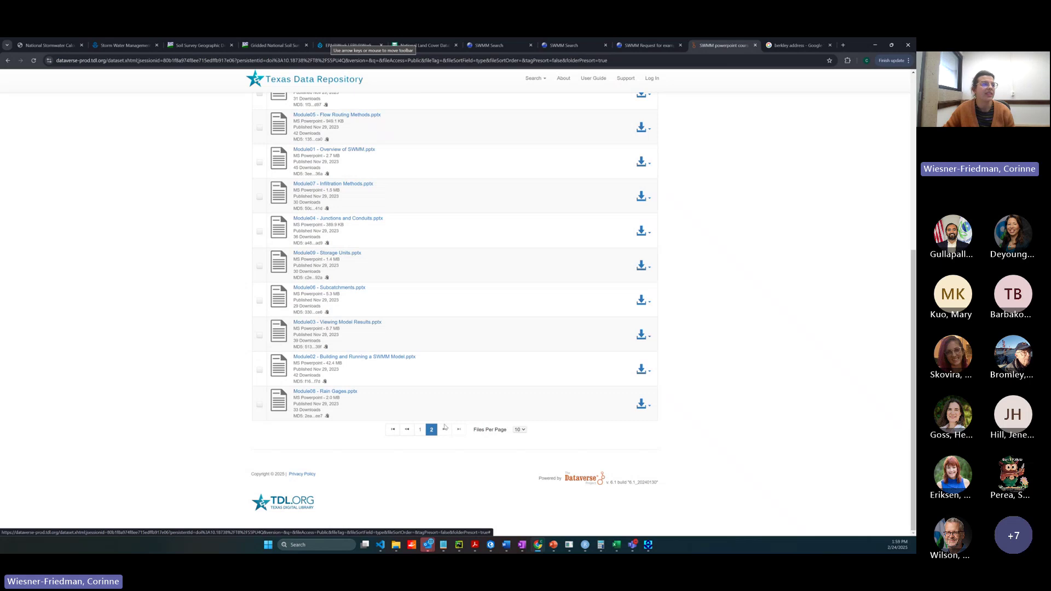
- Set the course's file list to 50 files per page and look over the listed modules
{"action": "left_click", "coordinate": [517, 430]}
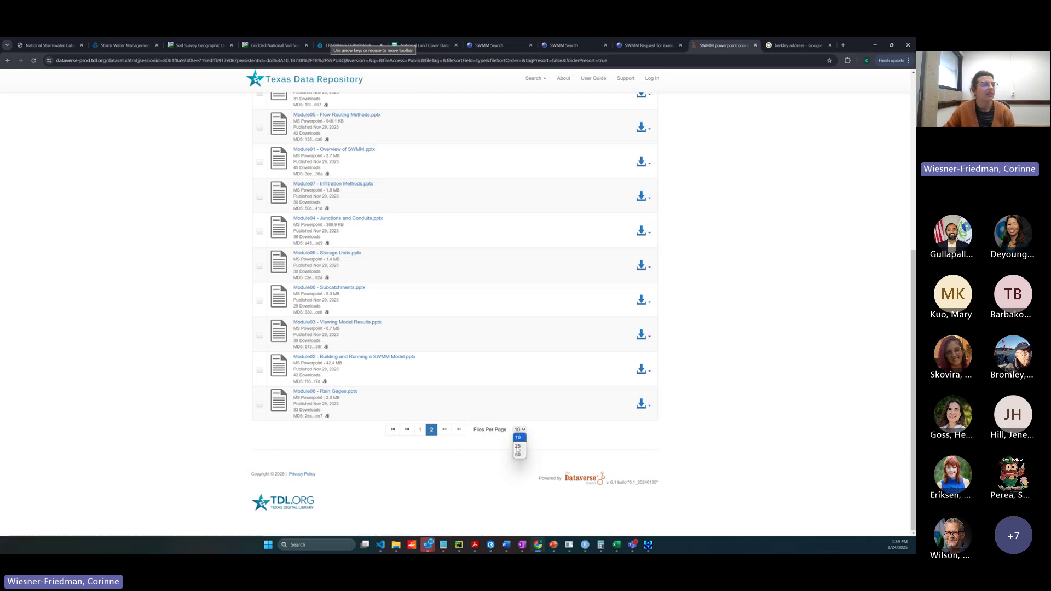
{"action": "left_click", "coordinate": [519, 454]}
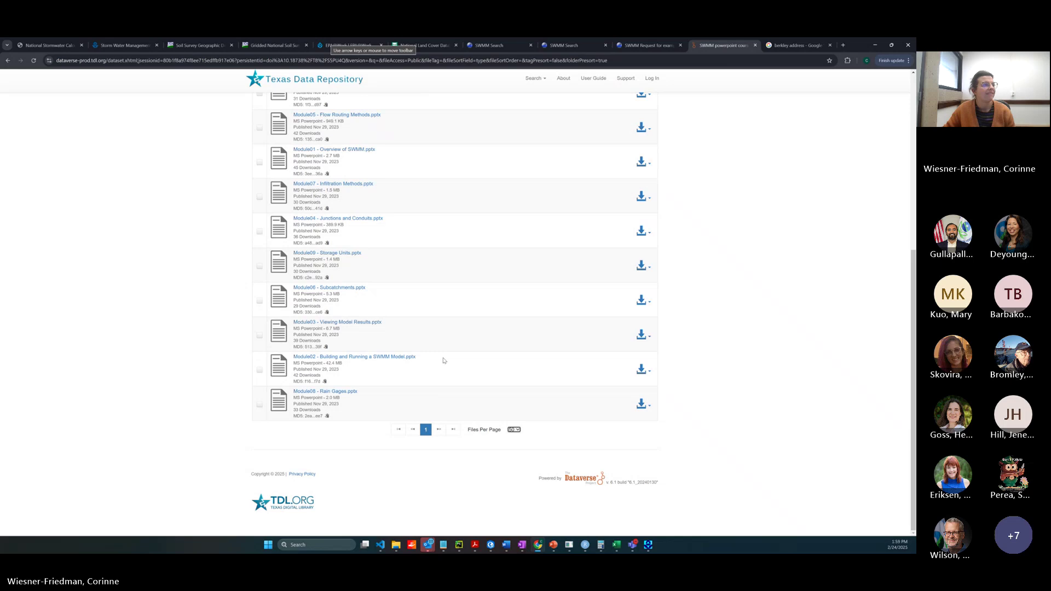
{"action": "scroll", "coordinate": [444, 360], "scroll_direction": "up", "scroll_amount": 2}
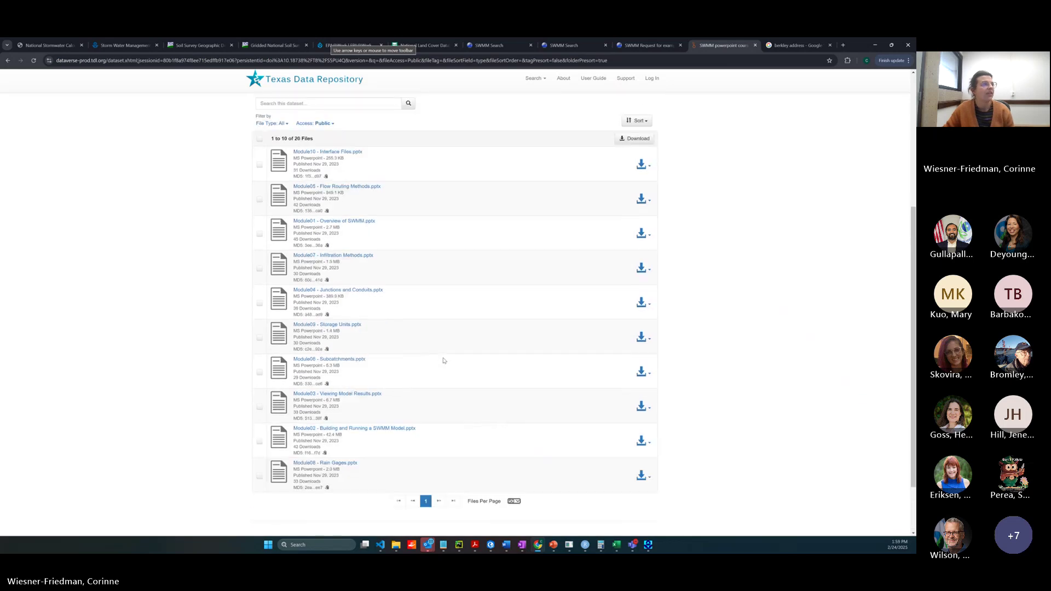
{"action": "scroll", "coordinate": [444, 360], "scroll_direction": "up", "scroll_amount": 2}
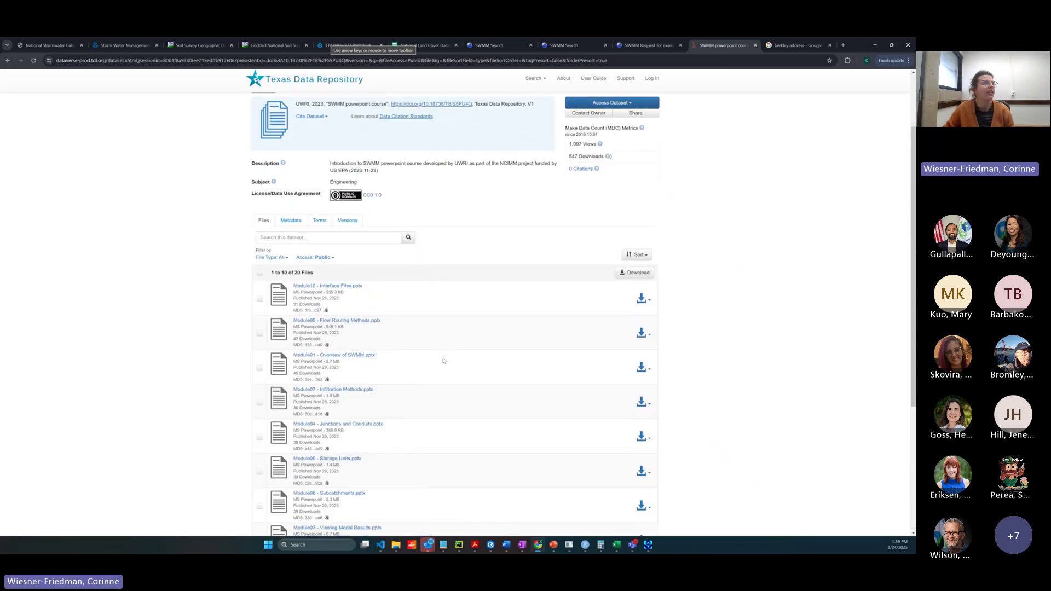
{"action": "scroll", "coordinate": [444, 360], "scroll_direction": "down", "scroll_amount": 1}
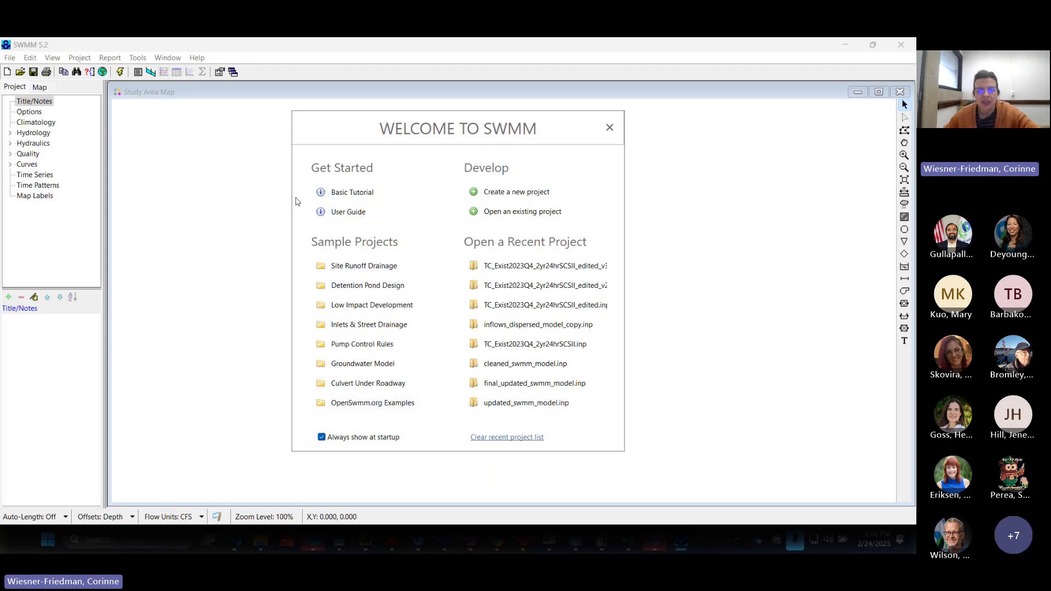
- Open SWMM's Basic Tutorial, dismiss the meeting reminder and advance to the tutorial's Project Setup page
{"action": "left_click", "coordinate": [358, 193]}
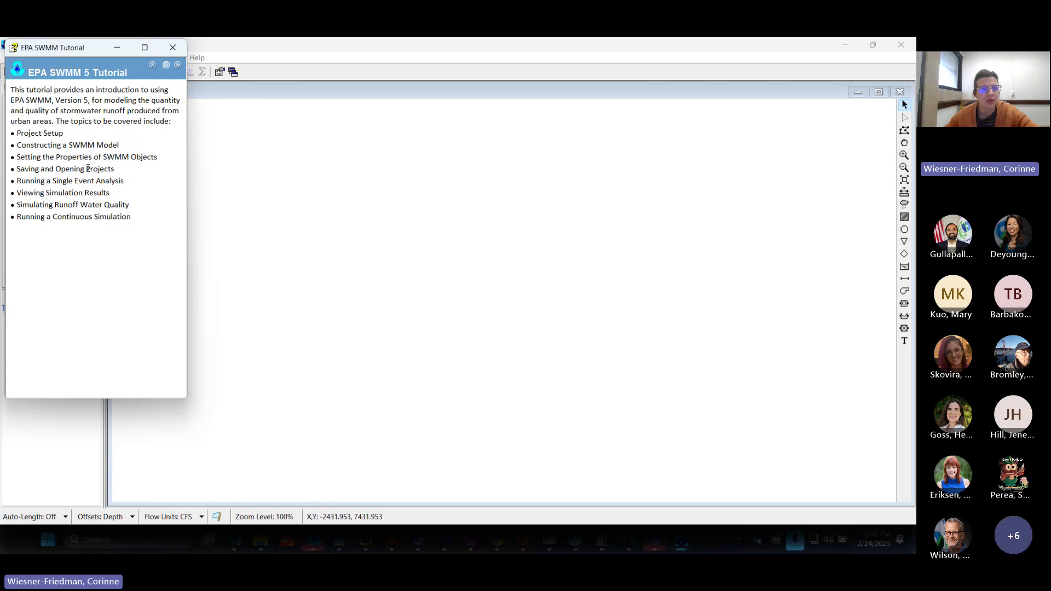
{"action": "left_click", "coordinate": [178, 66]}
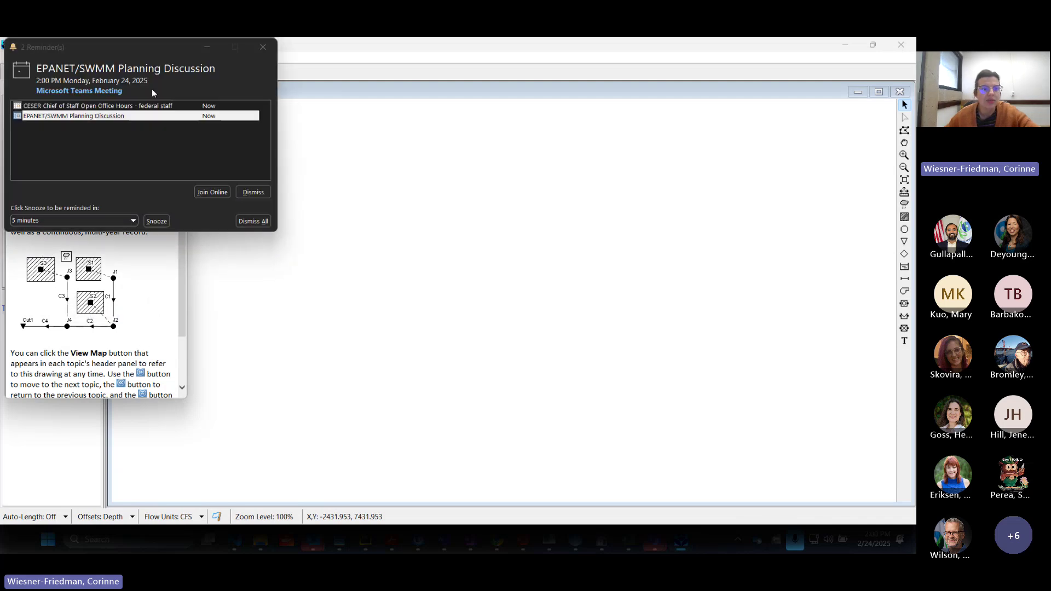
{"action": "left_click", "coordinate": [263, 47]}
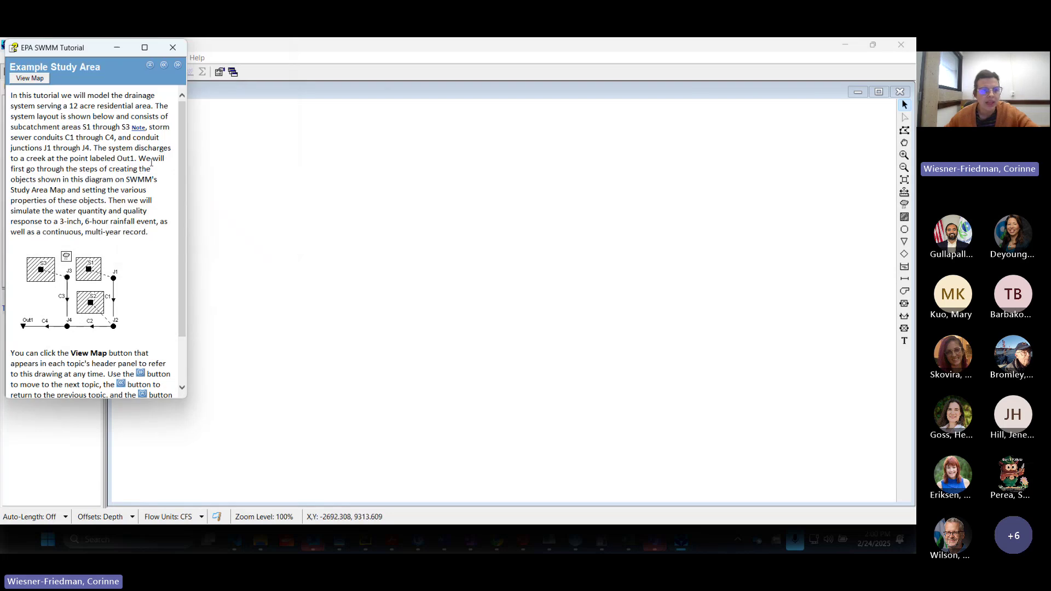
{"action": "left_click", "coordinate": [178, 65]}
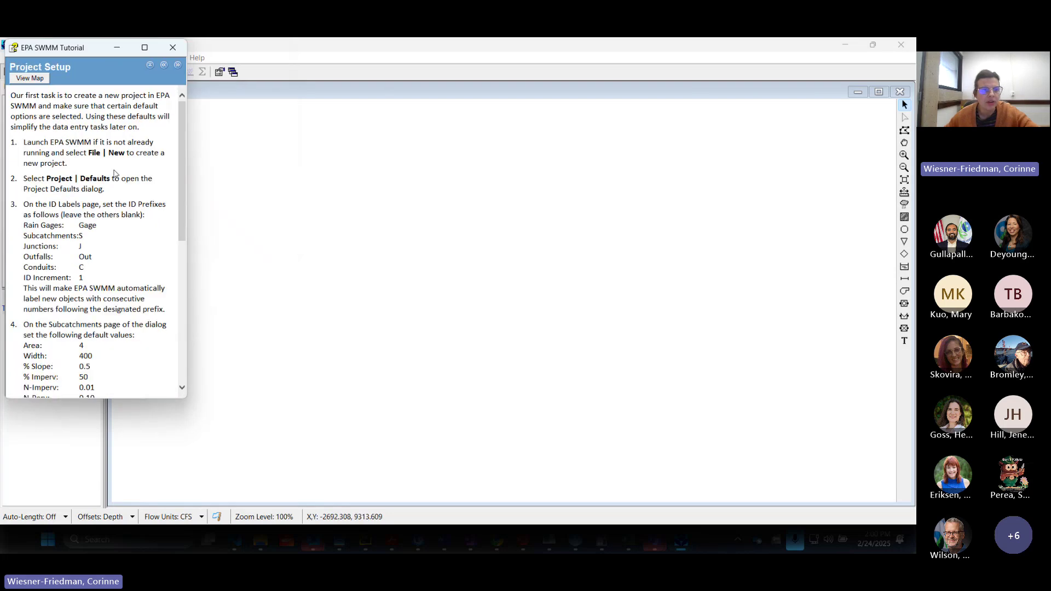
- Read through the Project Setup instructions, including the ID prefixes and the subcatchment and node/link defaults
{"action": "scroll", "coordinate": [114, 177], "scroll_direction": "down", "scroll_amount": 5}
{"action": "scroll", "coordinate": [115, 176], "scroll_direction": "down", "scroll_amount": 3}
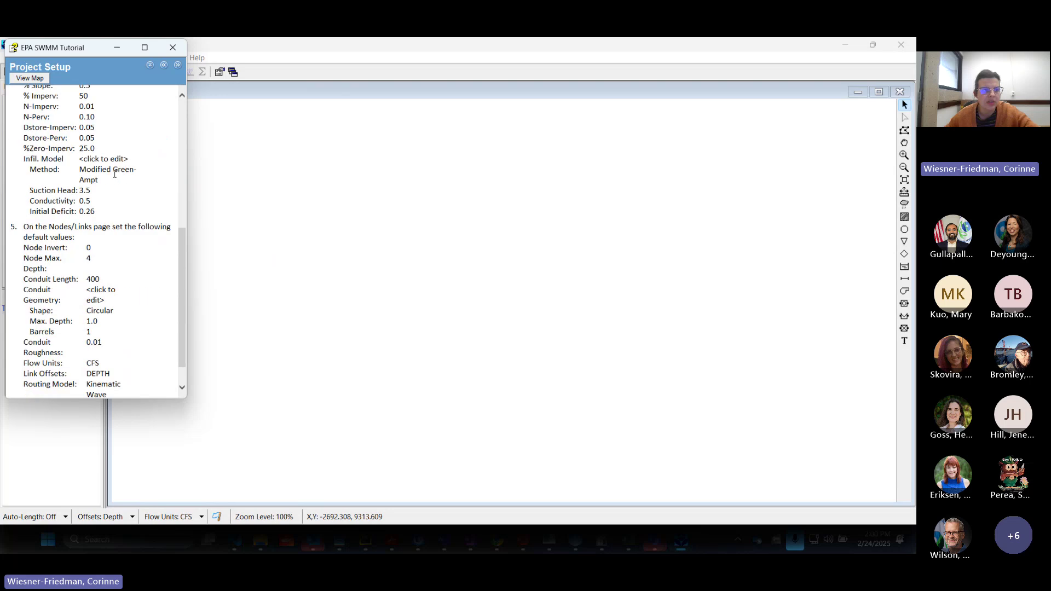
{"action": "scroll", "coordinate": [115, 177], "scroll_direction": "up", "scroll_amount": 3}
{"action": "left_click_drag", "start_coordinate": [45, 157], "coordinate": [85, 254]}
{"action": "left_click", "coordinate": [111, 196]}
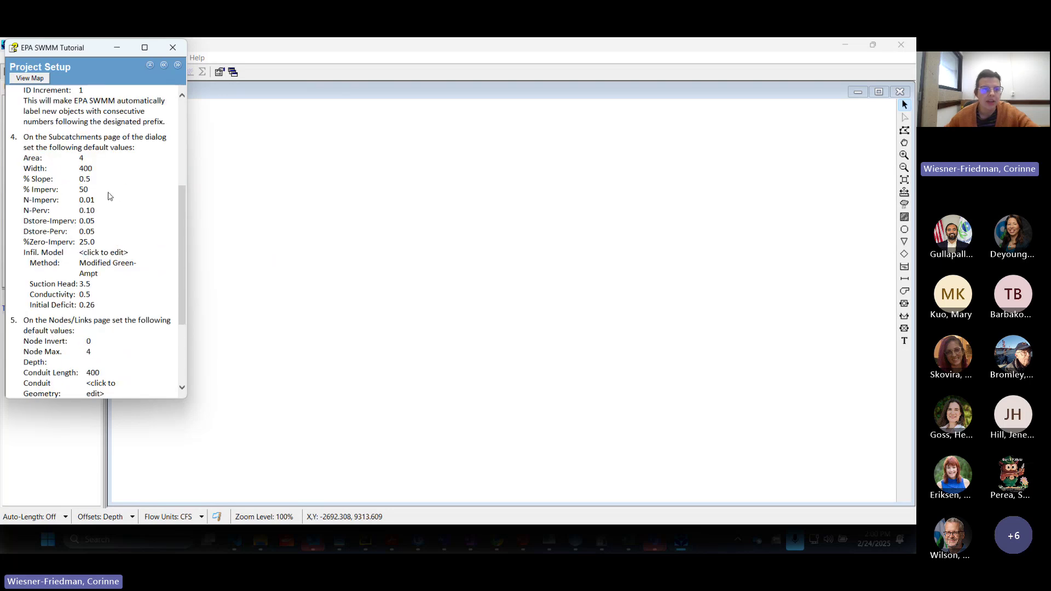
{"action": "scroll", "coordinate": [120, 187], "scroll_direction": "down", "scroll_amount": 4}
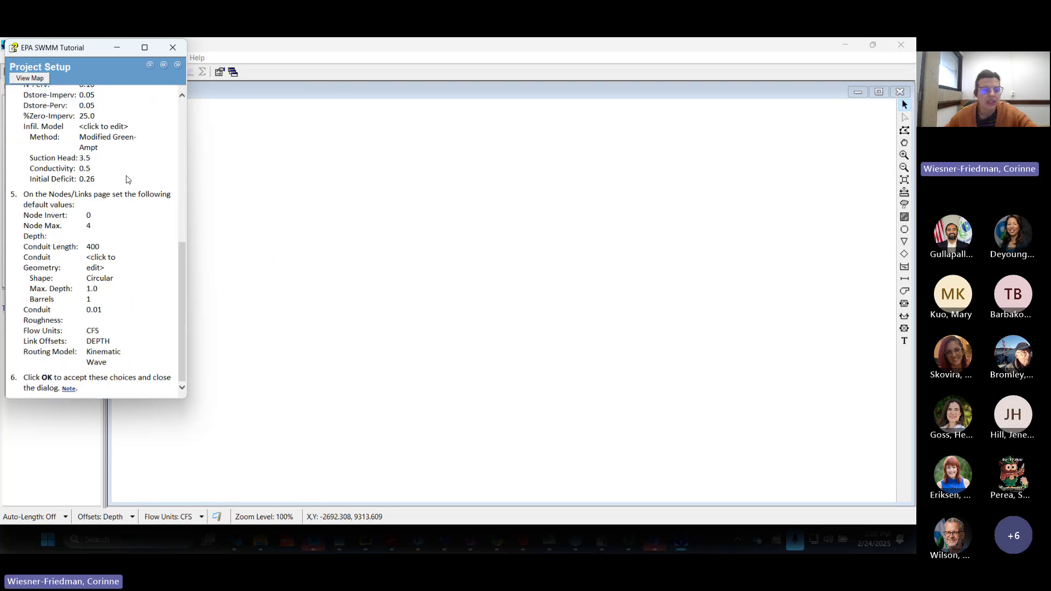
{"action": "scroll", "coordinate": [127, 179], "scroll_direction": "up", "scroll_amount": 6}
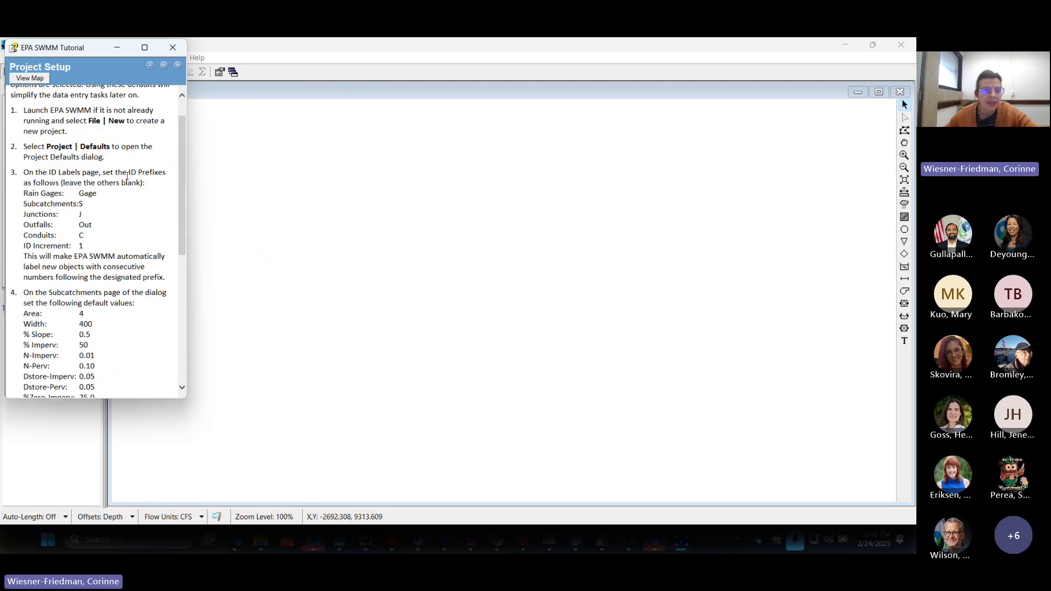
- Page on through the tutorial to Drawing the Drainage System Nodes and close the tutorial
{"action": "left_click", "coordinate": [178, 66]}
{"action": "left_click", "coordinate": [177, 65]}
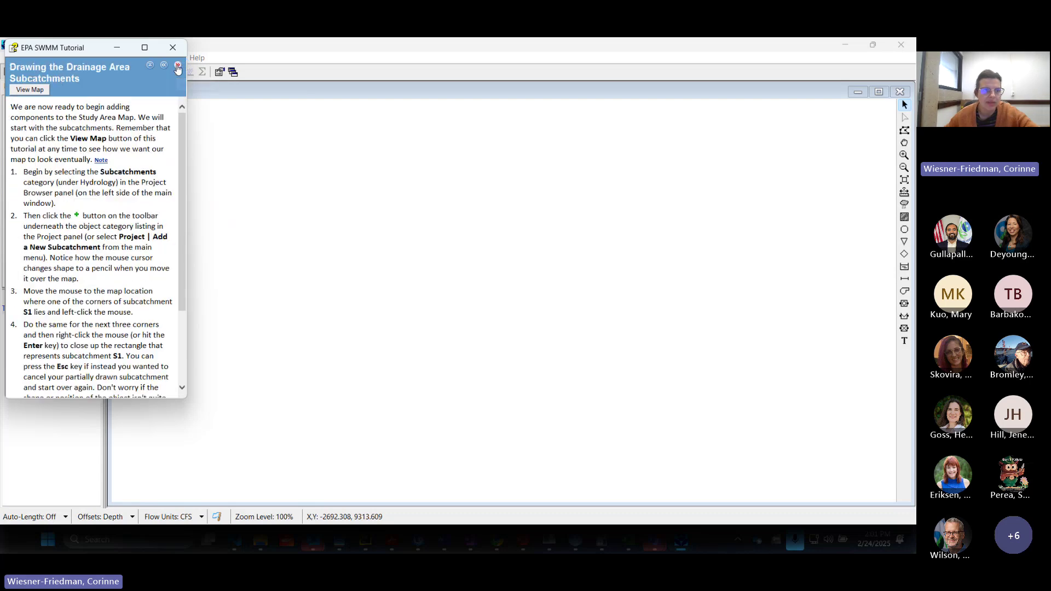
{"action": "left_click", "coordinate": [177, 65]}
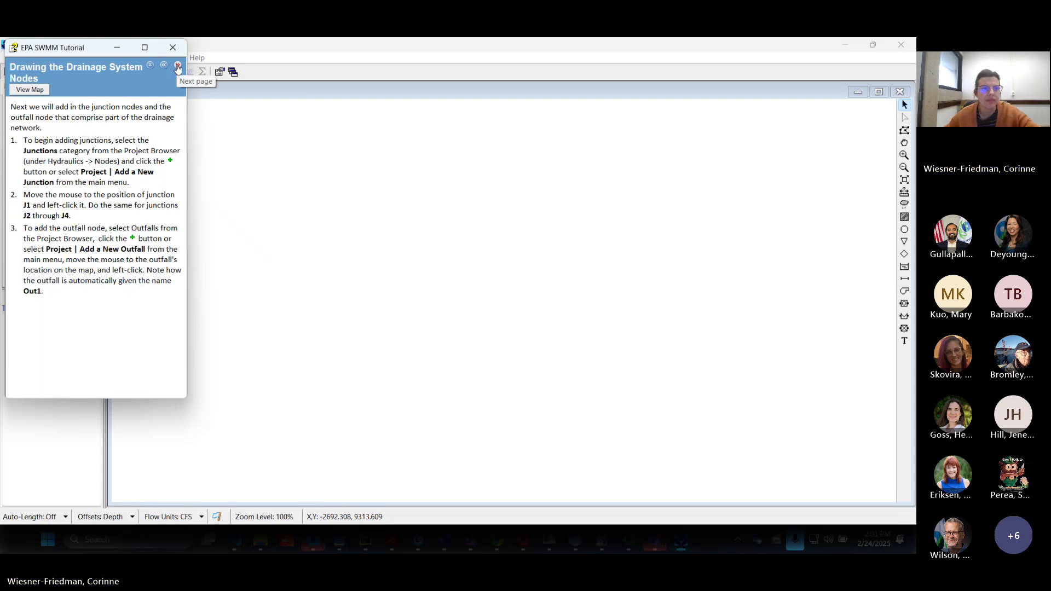
{"action": "left_click", "coordinate": [173, 47]}
{"action": "left_click", "coordinate": [288, 159]}
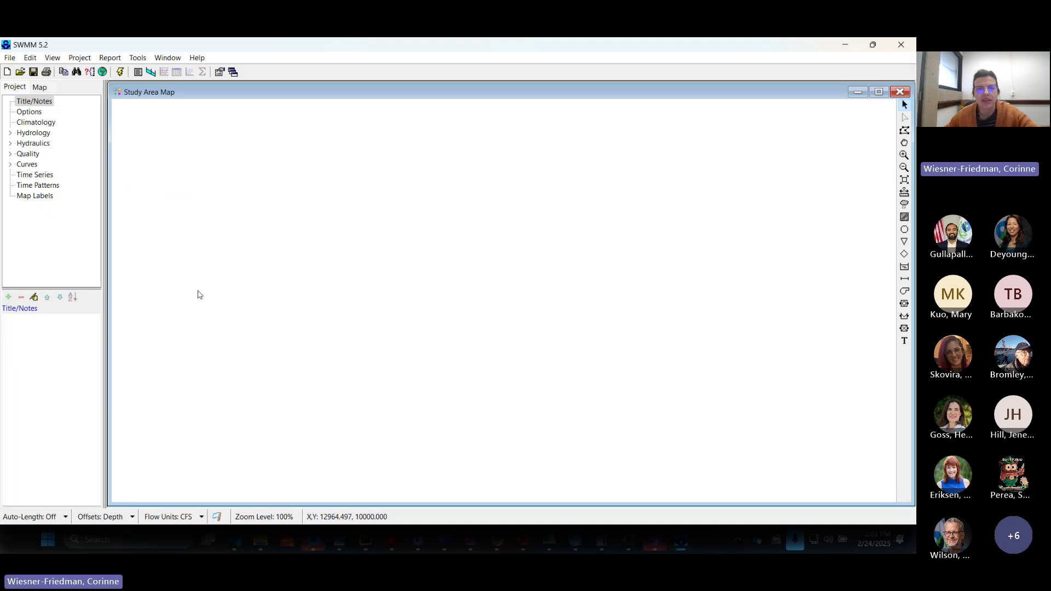
- Launch EPA SWMM 5.2 again and open the Low Impact Development sample project
{"action": "left_click", "coordinate": [120, 540]}
{"action": "type", "text": "sw"}
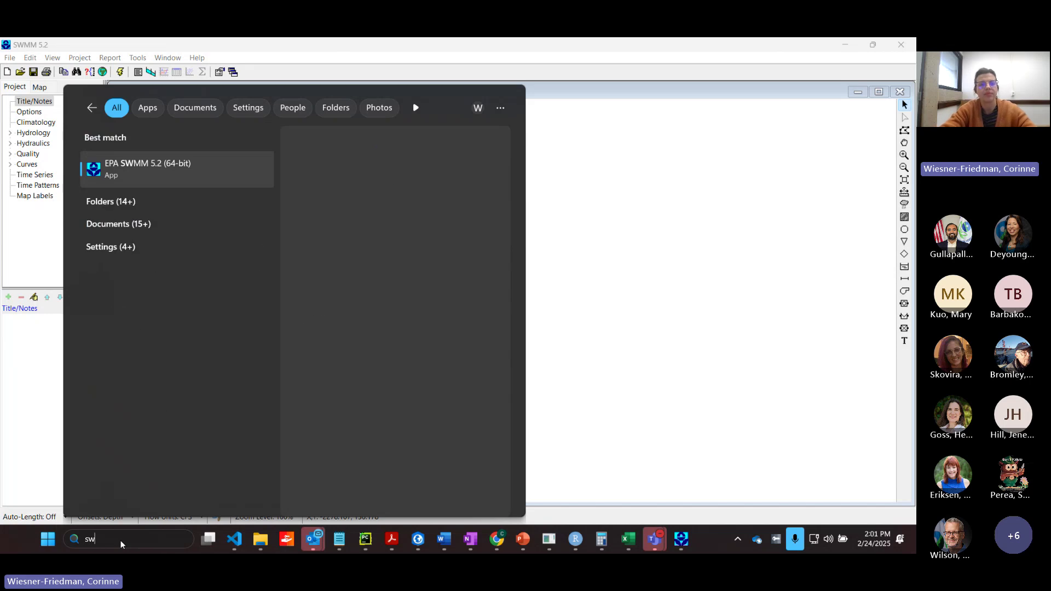
{"action": "key", "text": "Return"}
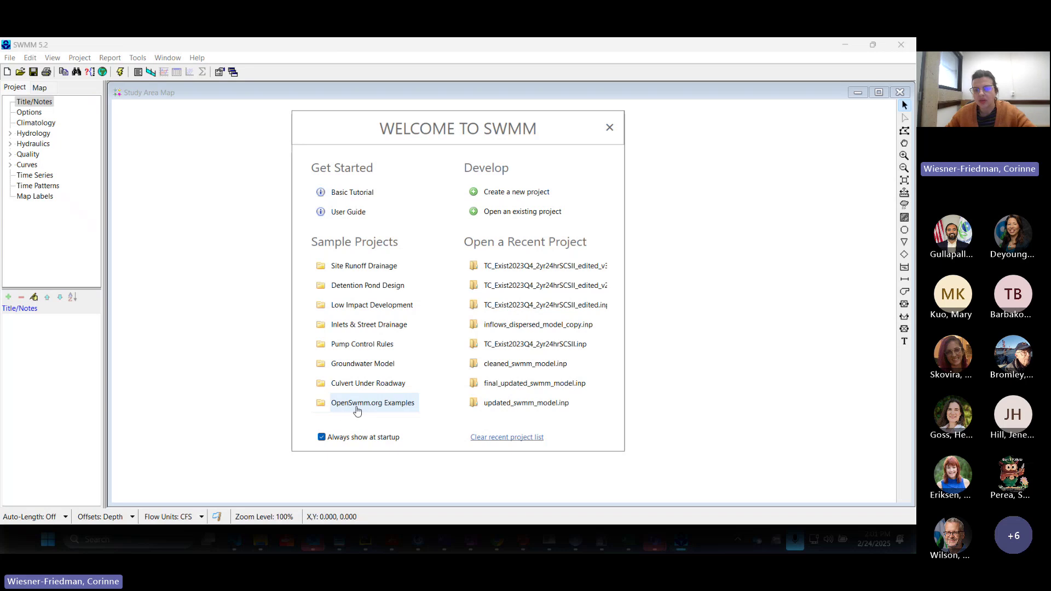
{"action": "left_click", "coordinate": [353, 306]}
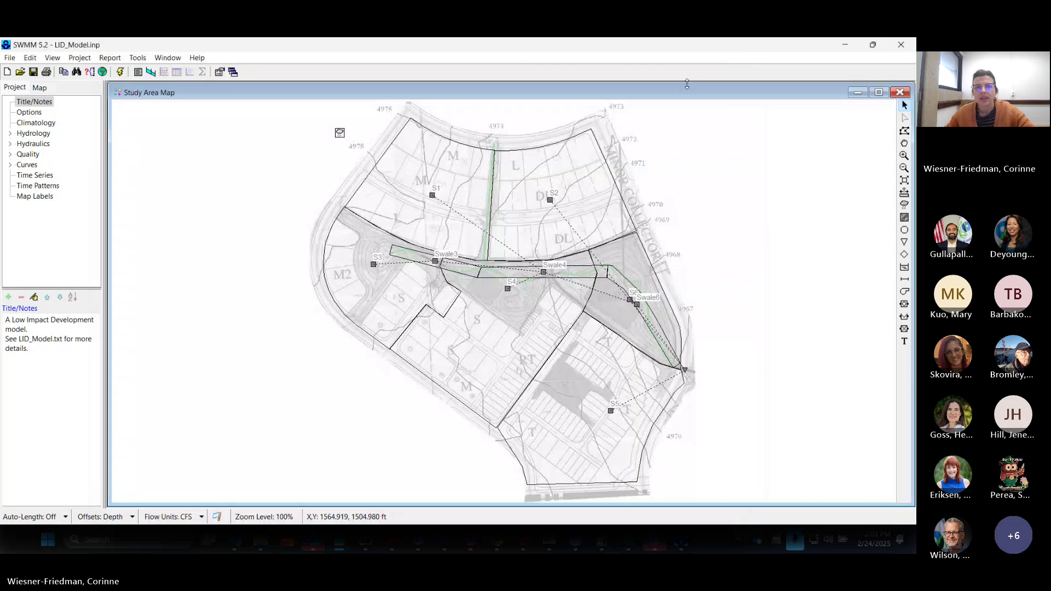
{"action": "left_click", "coordinate": [764, 136]}
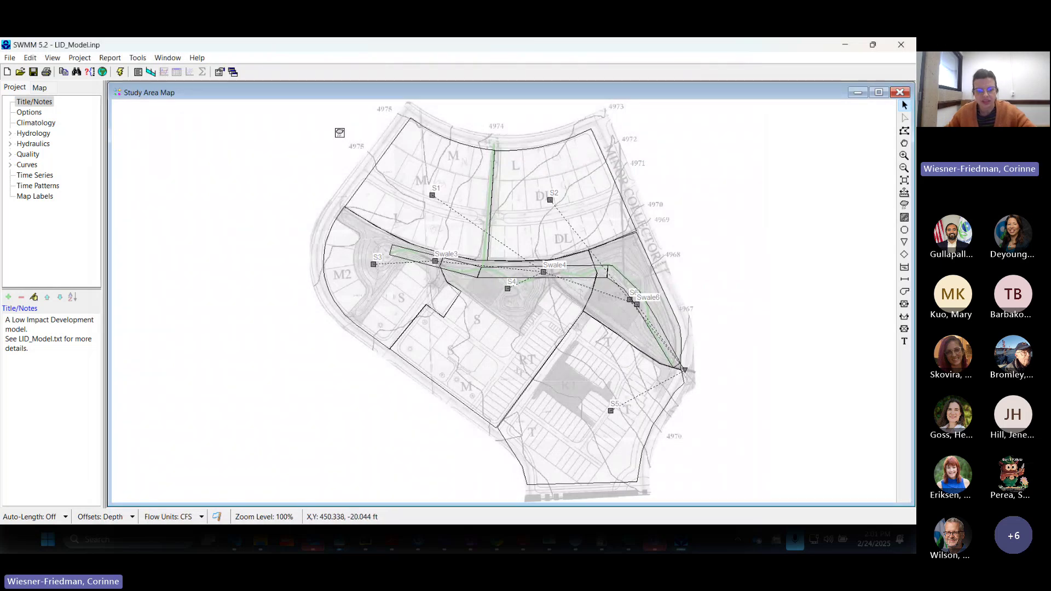
- Switch to Notepad and show the sample project's LID_Model.txt description
{"action": "mouse_move", "coordinate": [339, 539]}
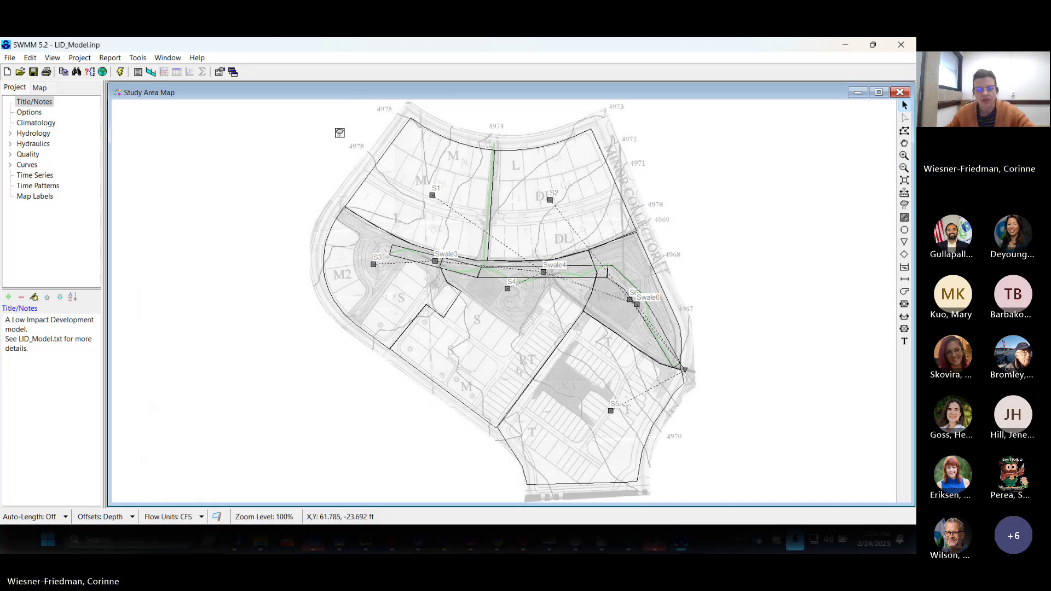
{"action": "right_click", "coordinate": [313, 539]}
{"action": "mouse_move", "coordinate": [340, 539]}
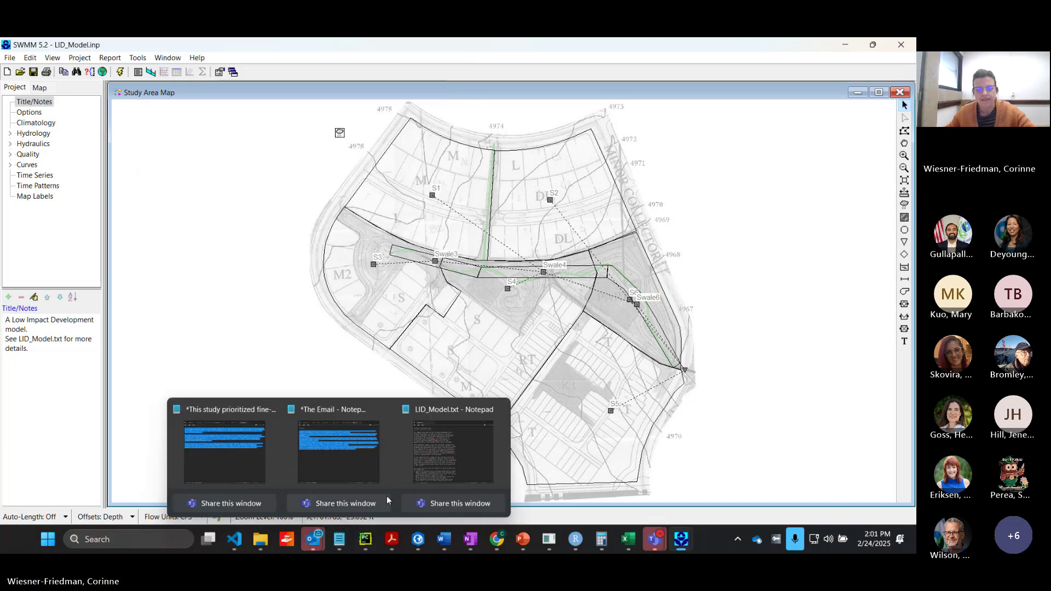
{"action": "left_click", "coordinate": [340, 542]}
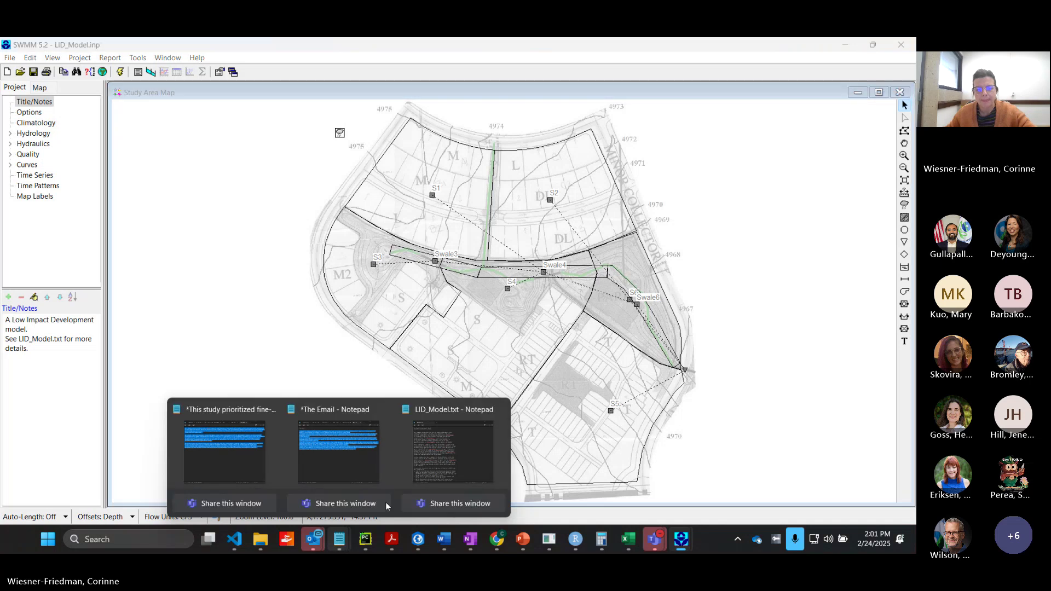
{"action": "left_click", "coordinate": [338, 542]}
{"action": "left_click", "coordinate": [419, 475]}
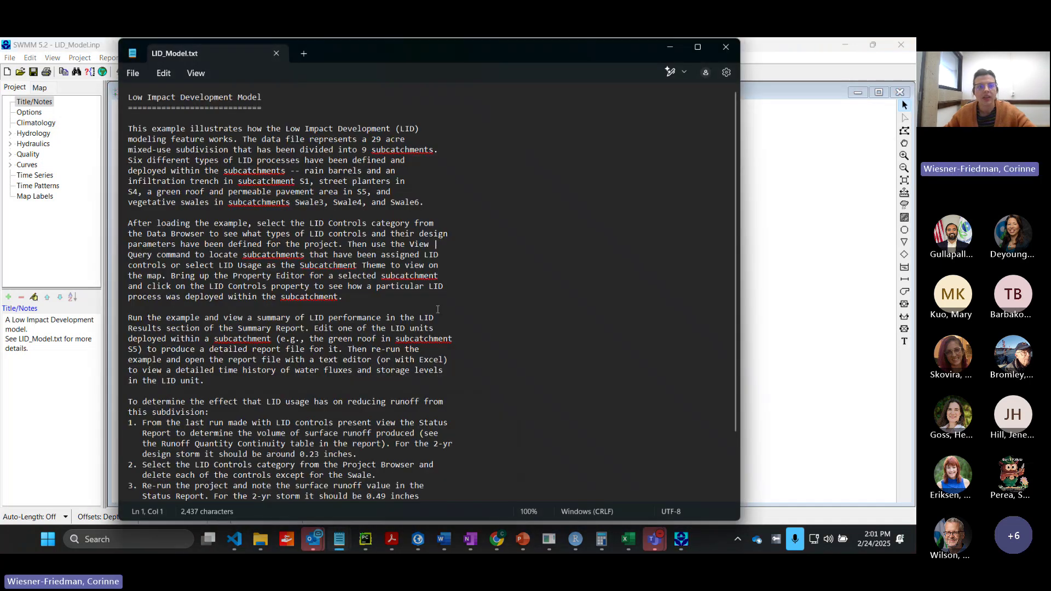
- Read through LID_Model.txt, highlighting the 29 acre mixed-use subdivision and the steps for determining how LID usage reduces runoff
{"action": "left_click", "coordinate": [452, 153]}
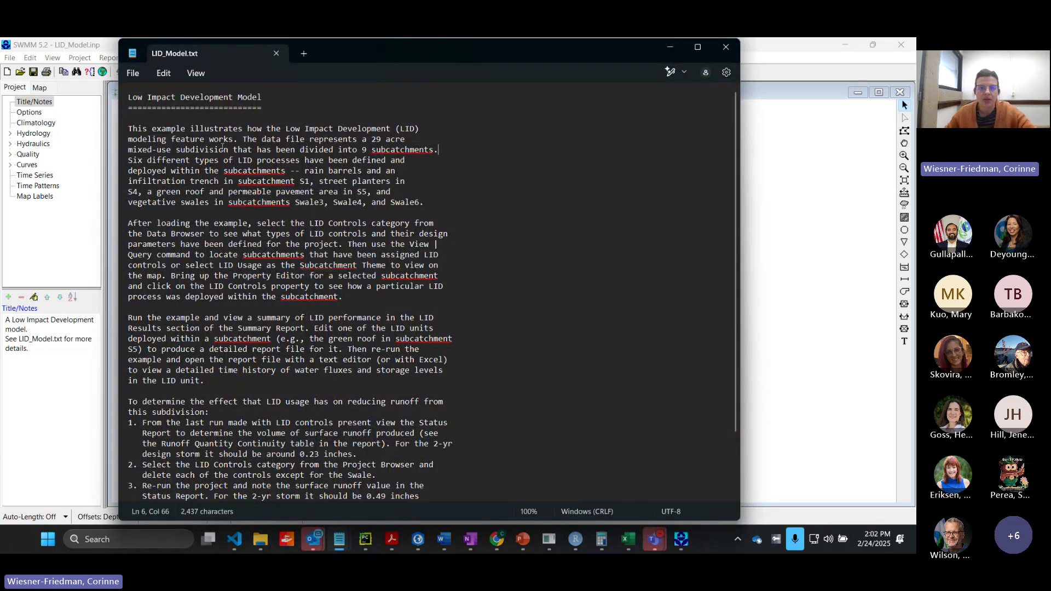
{"action": "left_click_drag", "start_coordinate": [248, 139], "coordinate": [230, 158]}
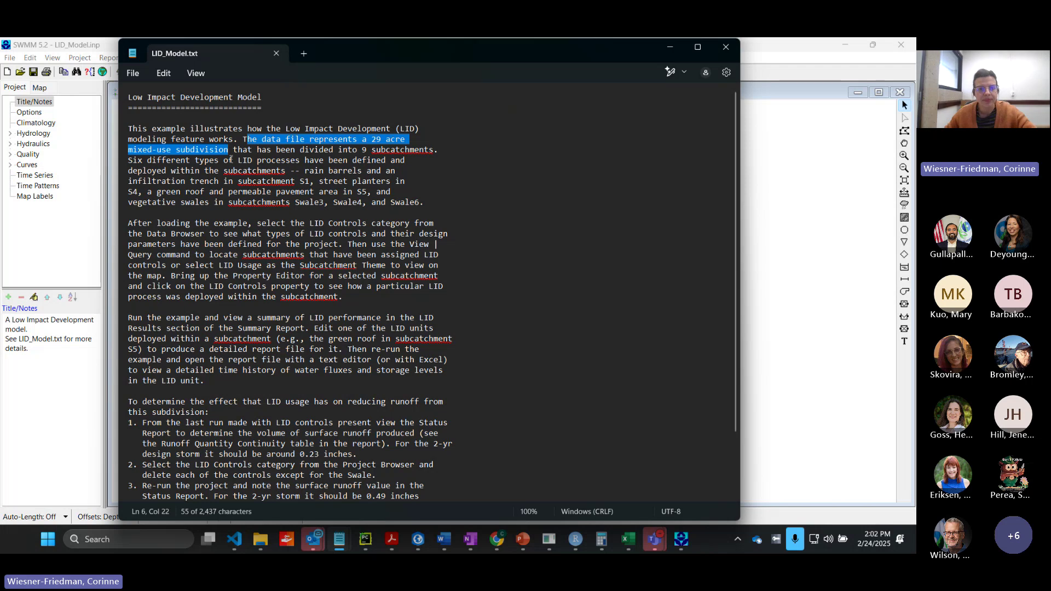
{"action": "left_click", "coordinate": [258, 192]}
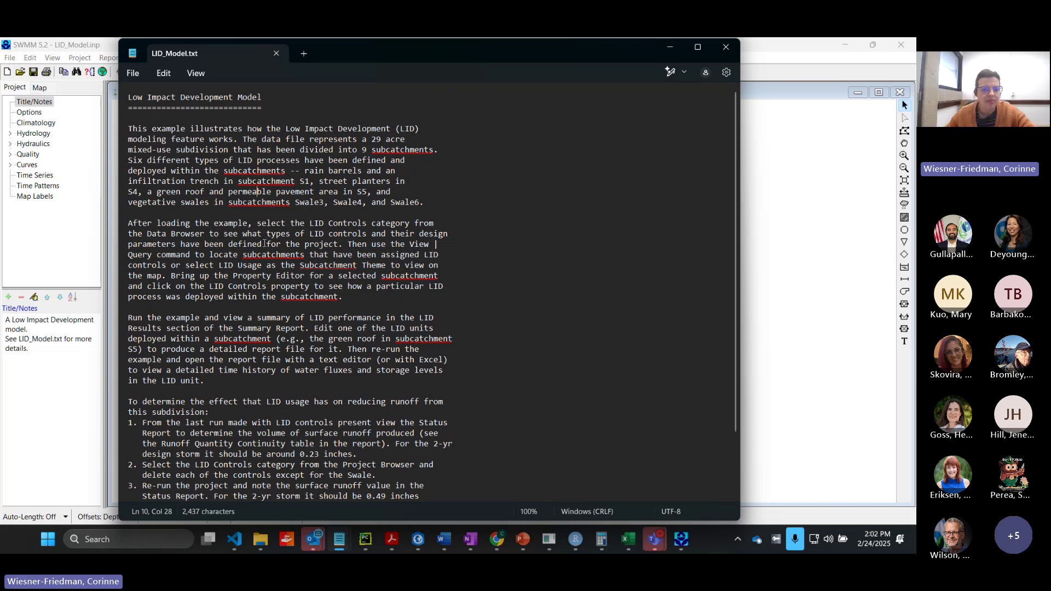
{"action": "scroll", "coordinate": [263, 238], "scroll_direction": "down", "scroll_amount": 3}
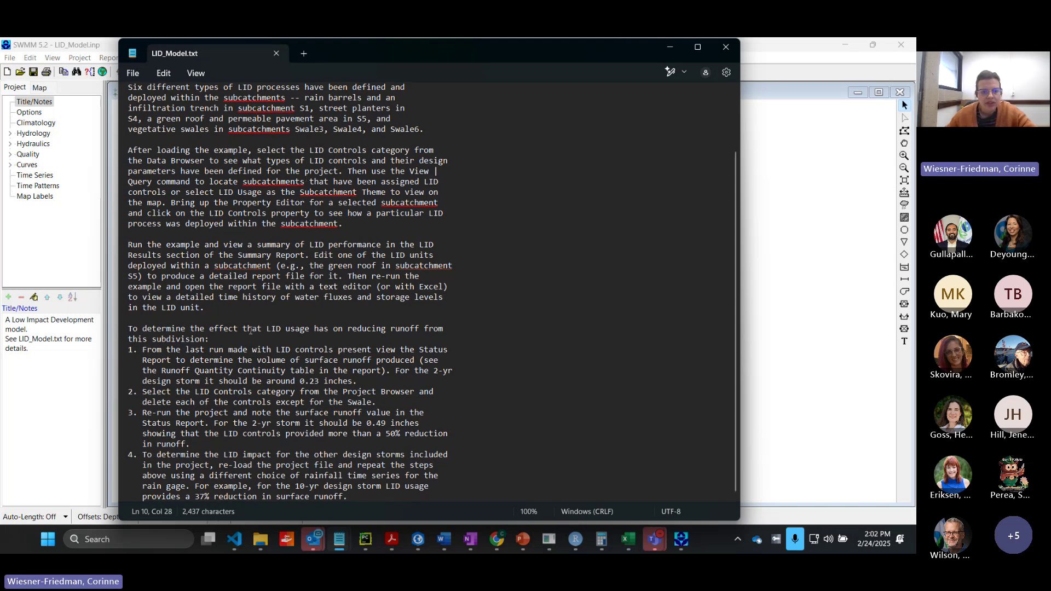
{"action": "left_click_drag", "start_coordinate": [129, 331], "coordinate": [415, 508]}
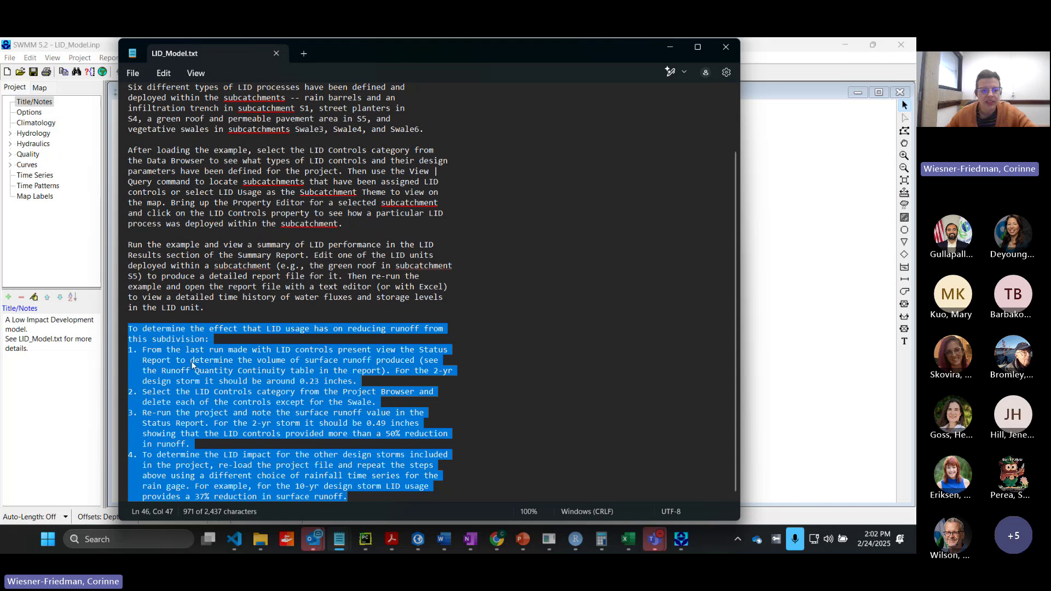
{"action": "left_click", "coordinate": [460, 249]}
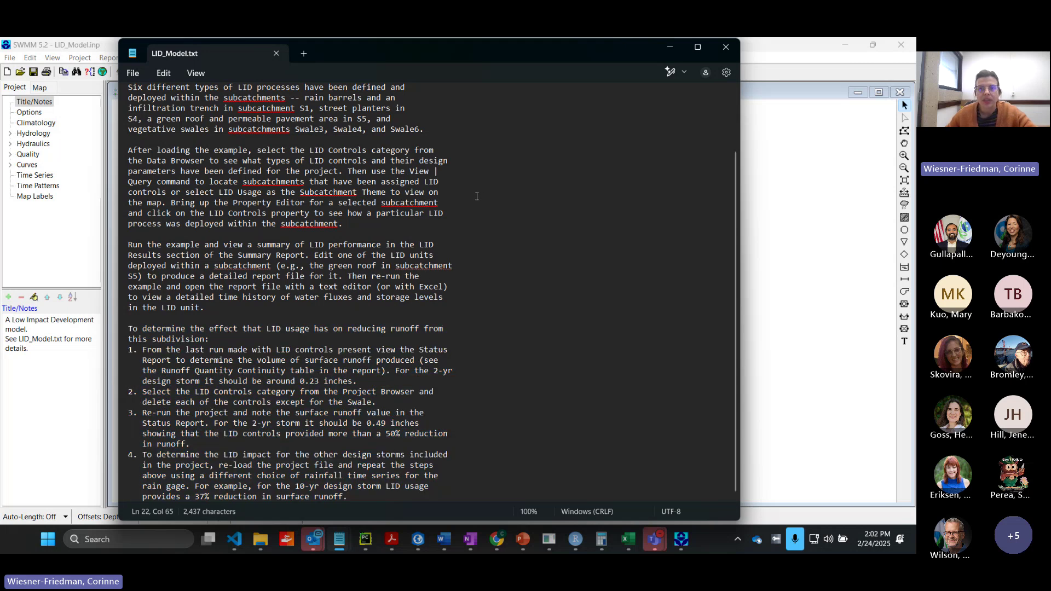
- Return to SWMM and inspect the properties of subcatchment Swale3 and of the project's rain gage
{"action": "left_click", "coordinate": [767, 155]}
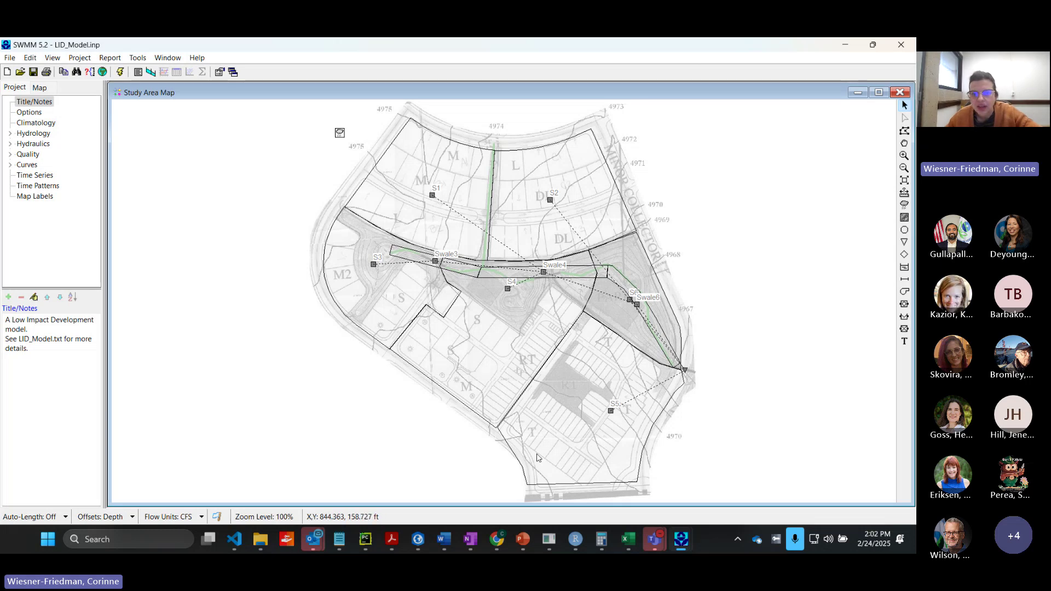
{"action": "double_click", "coordinate": [436, 263]}
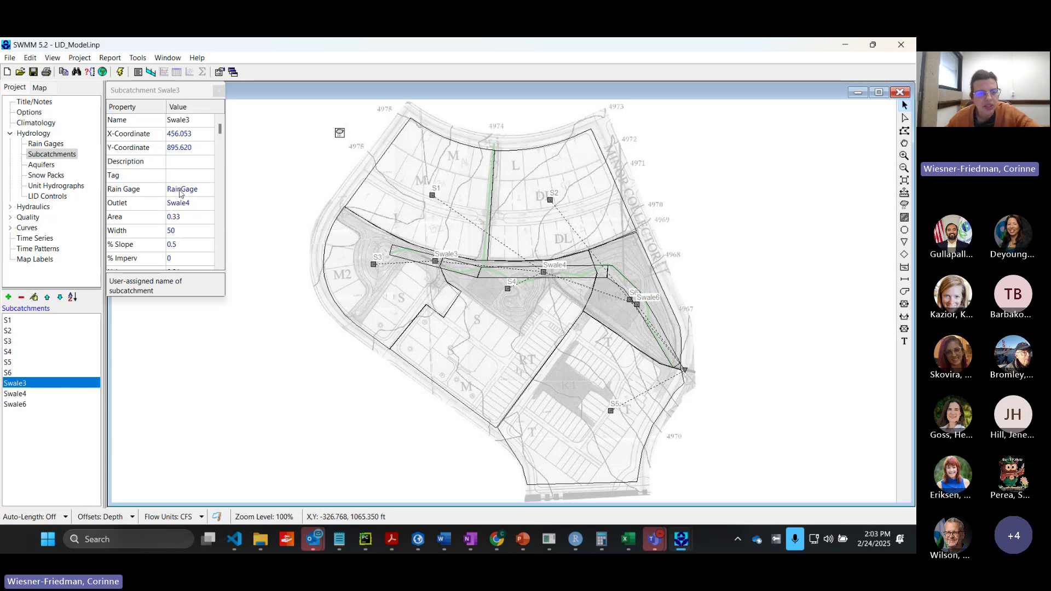
{"action": "left_click", "coordinate": [46, 145]}
{"action": "key", "text": "Escape"}
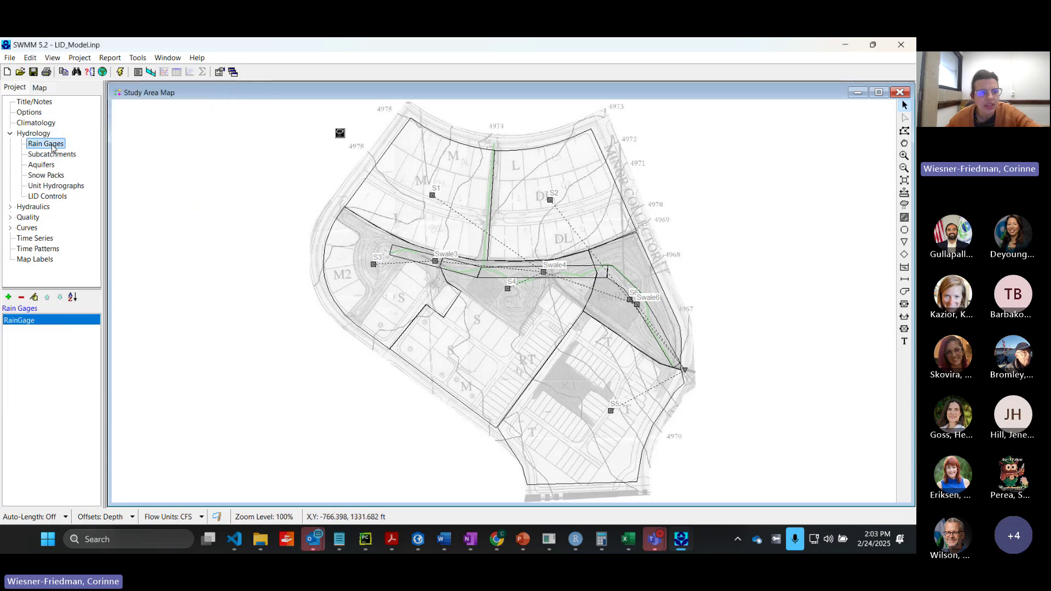
{"action": "double_click", "coordinate": [45, 321]}
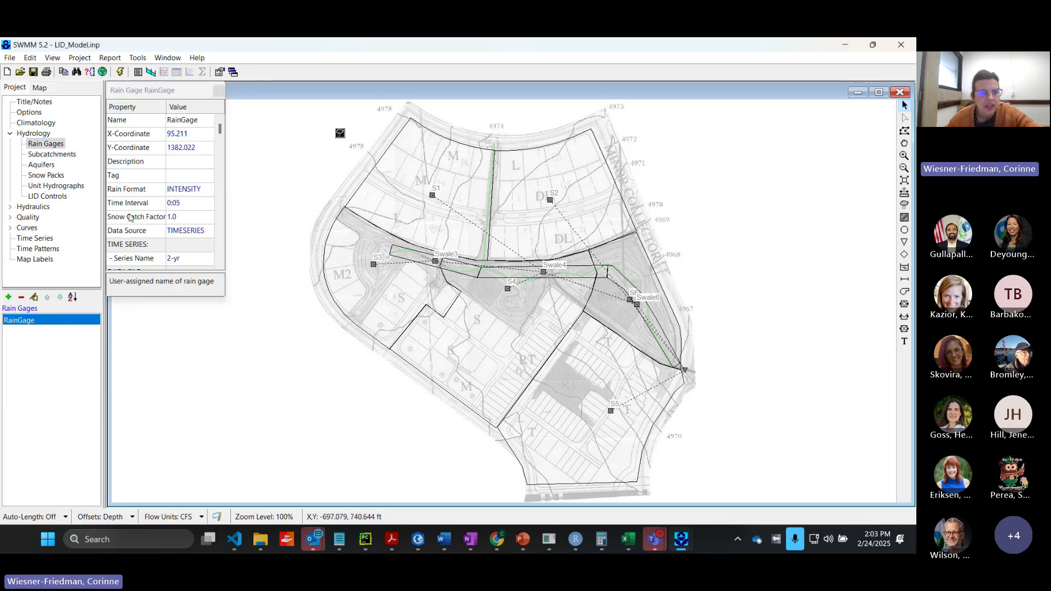
{"action": "key", "text": "Down"}
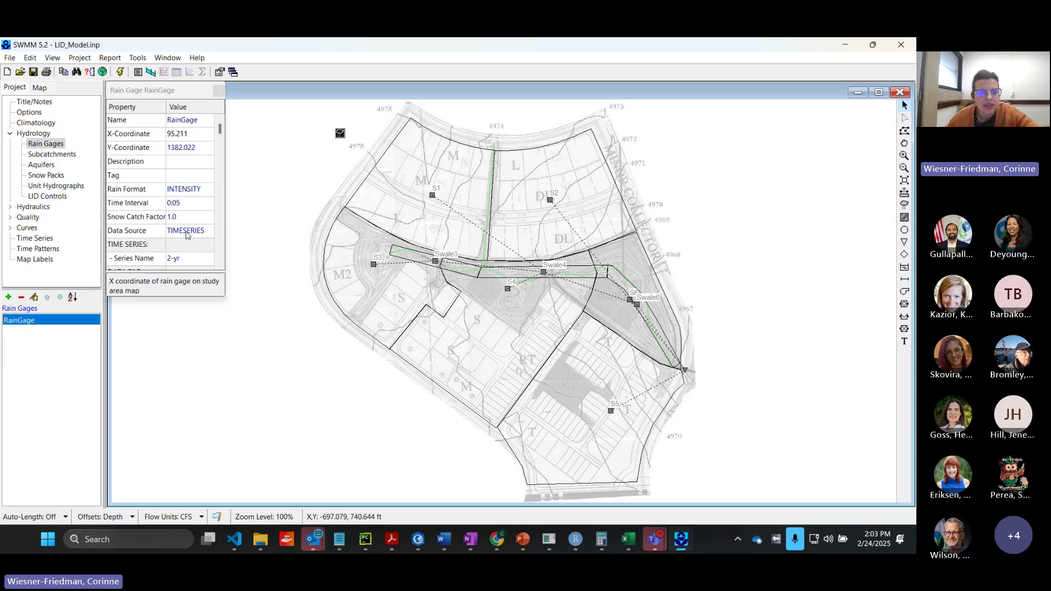
- Open the 2-yr rainfall time series, look through its time and value table and close the editor
{"action": "left_click", "coordinate": [31, 239]}
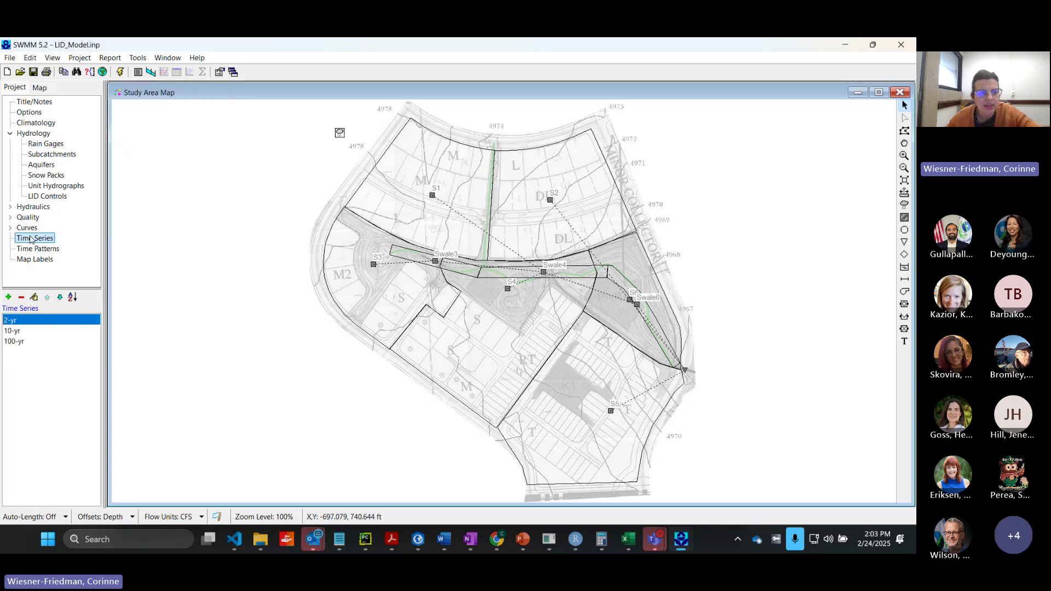
{"action": "double_click", "coordinate": [18, 321]}
{"action": "scroll", "coordinate": [441, 315], "scroll_direction": "down", "scroll_amount": 6}
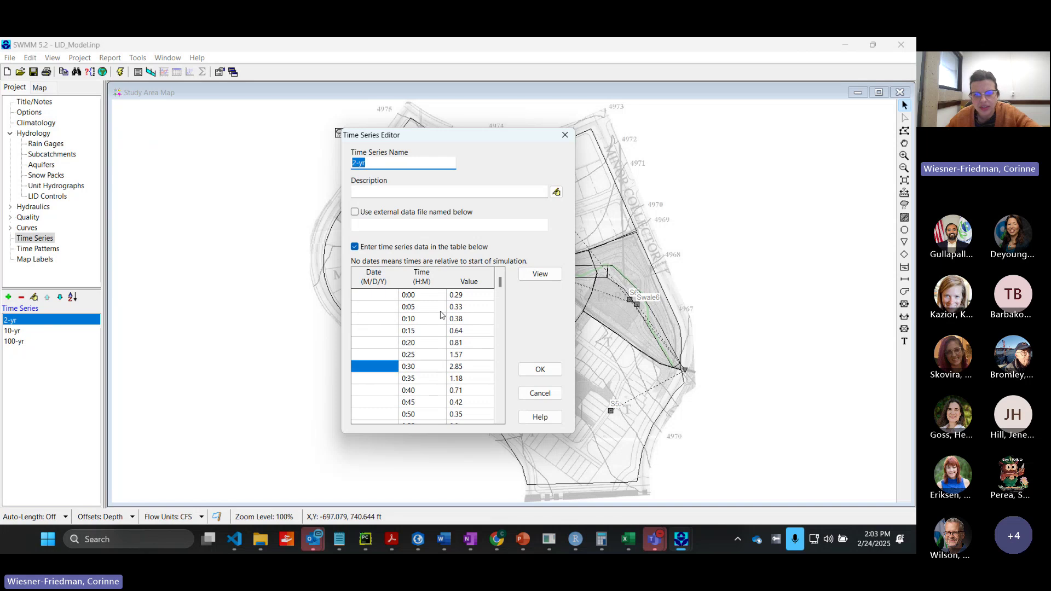
{"action": "scroll", "coordinate": [442, 315], "scroll_direction": "down", "scroll_amount": 20}
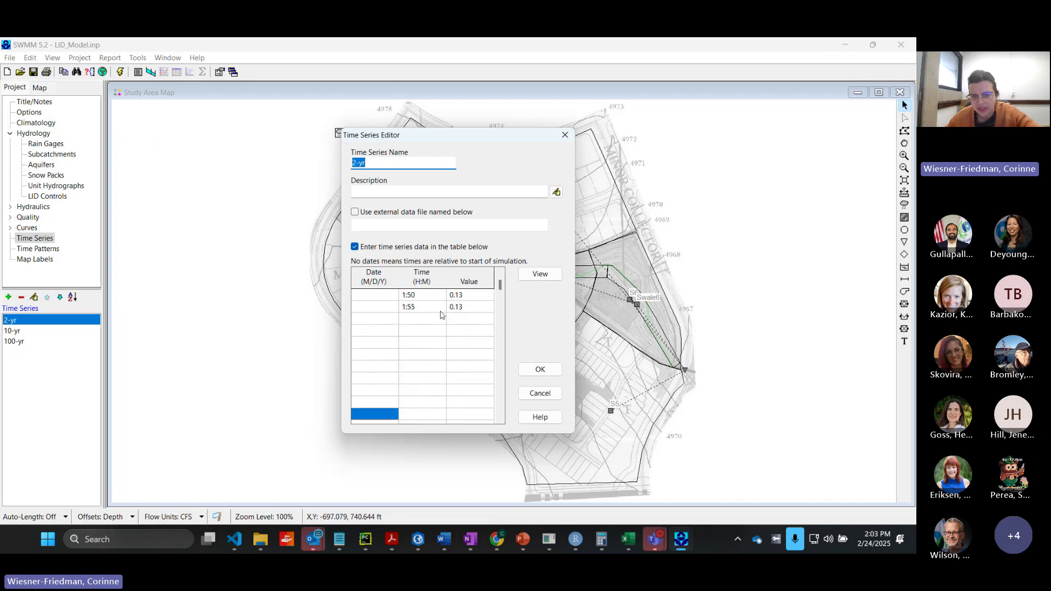
{"action": "scroll", "coordinate": [442, 315], "scroll_direction": "up", "scroll_amount": 20}
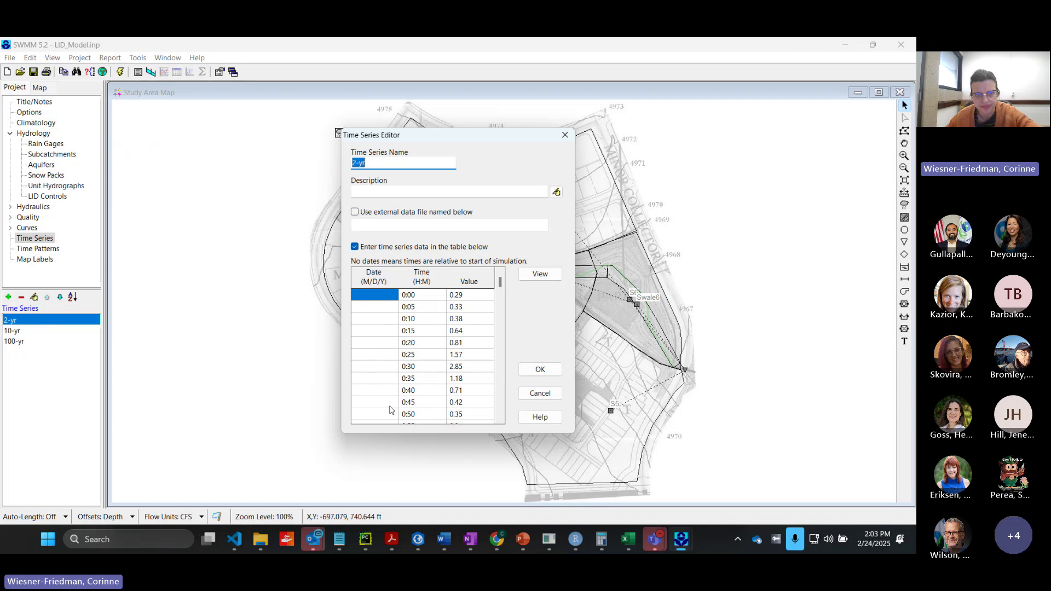
{"action": "left_click", "coordinate": [566, 136]}
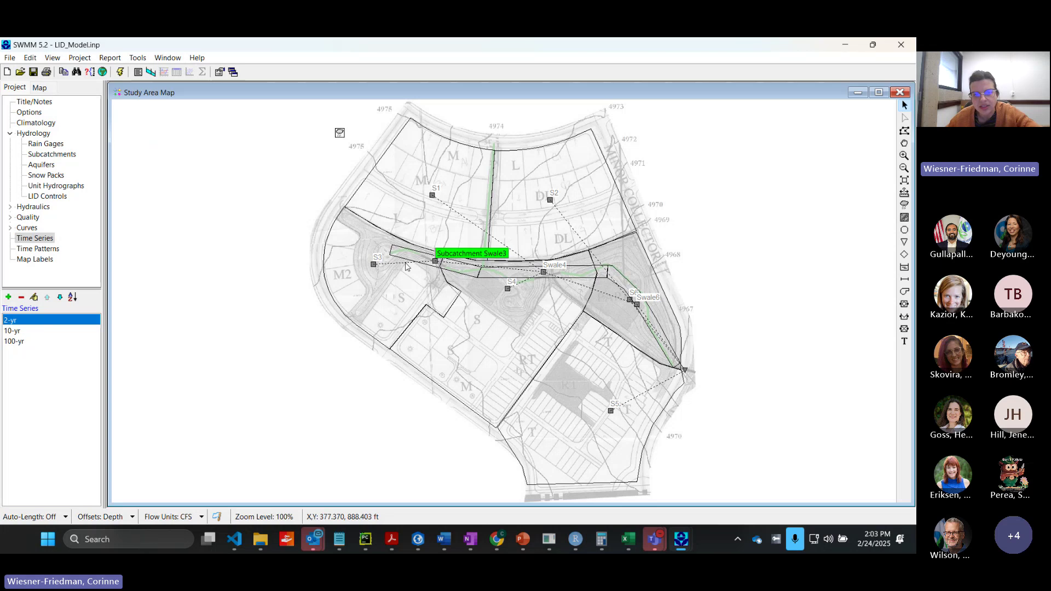
- Open the properties of subcatchment S3 and inspect its assigned rain gage, area and overland flow width
{"action": "double_click", "coordinate": [374, 265]}
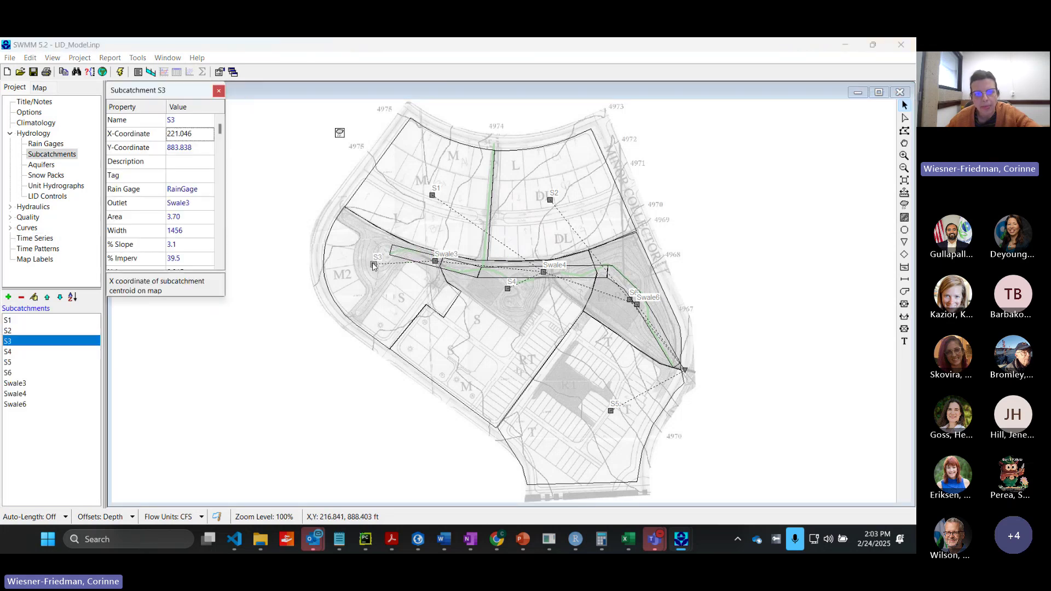
{"action": "left_click", "coordinate": [194, 189]}
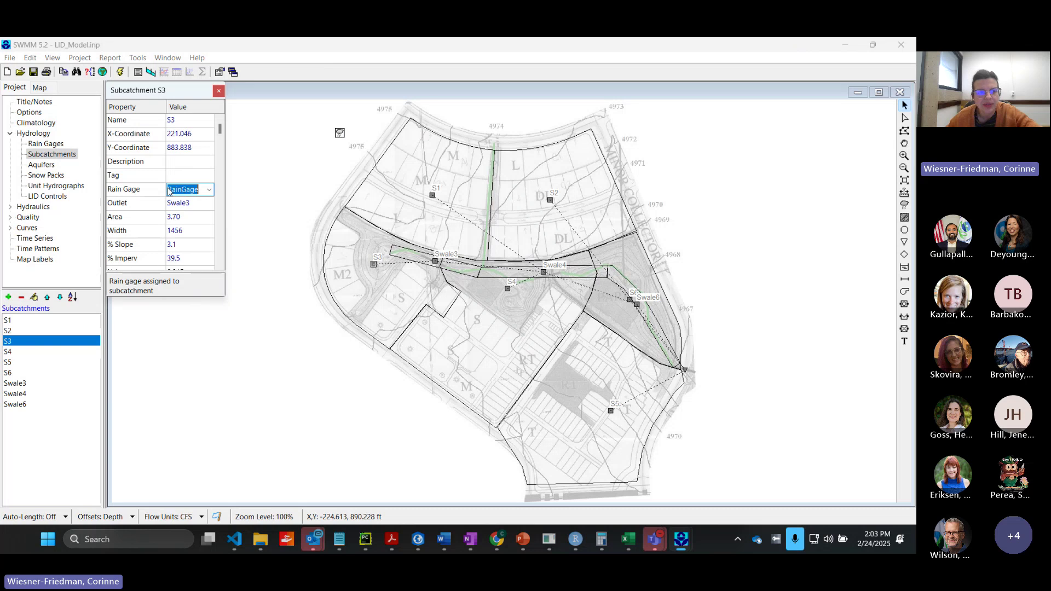
{"action": "left_click", "coordinate": [192, 217]}
{"action": "left_click", "coordinate": [194, 229]}
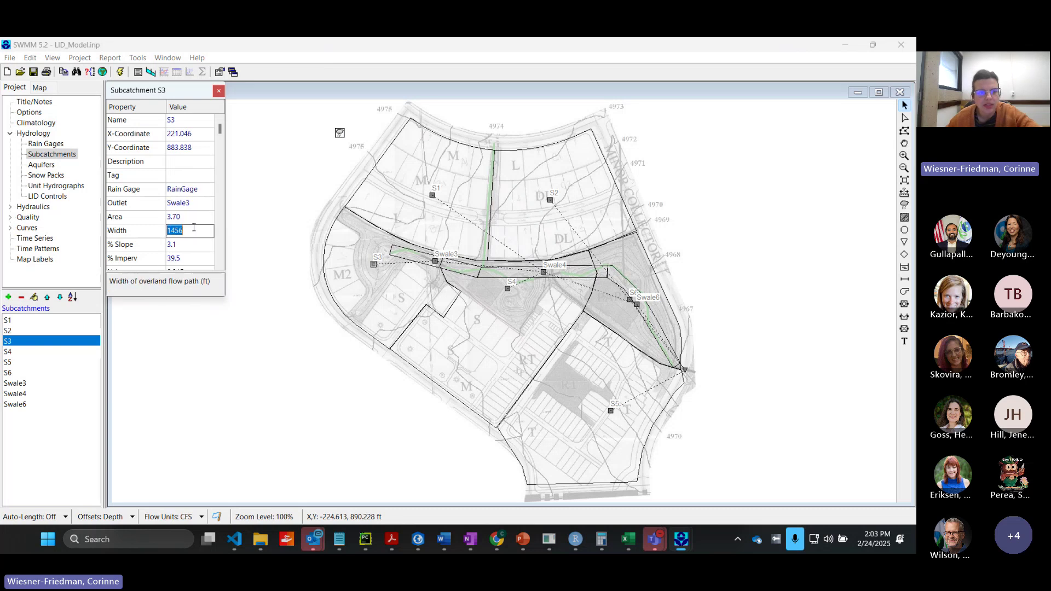
- Look through S3's slope, imperviousness, roughness, depression storage, routing and infiltration properties, then close the property editor
{"action": "scroll", "coordinate": [218, 265], "scroll_direction": "down", "scroll_amount": 6}
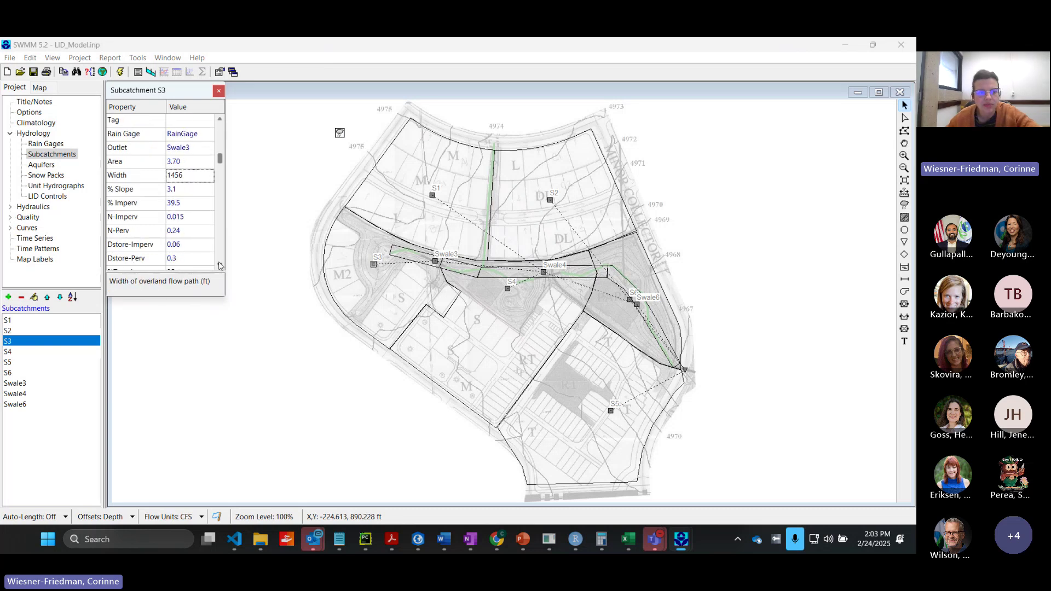
{"action": "scroll", "coordinate": [219, 266], "scroll_direction": "down", "scroll_amount": 2}
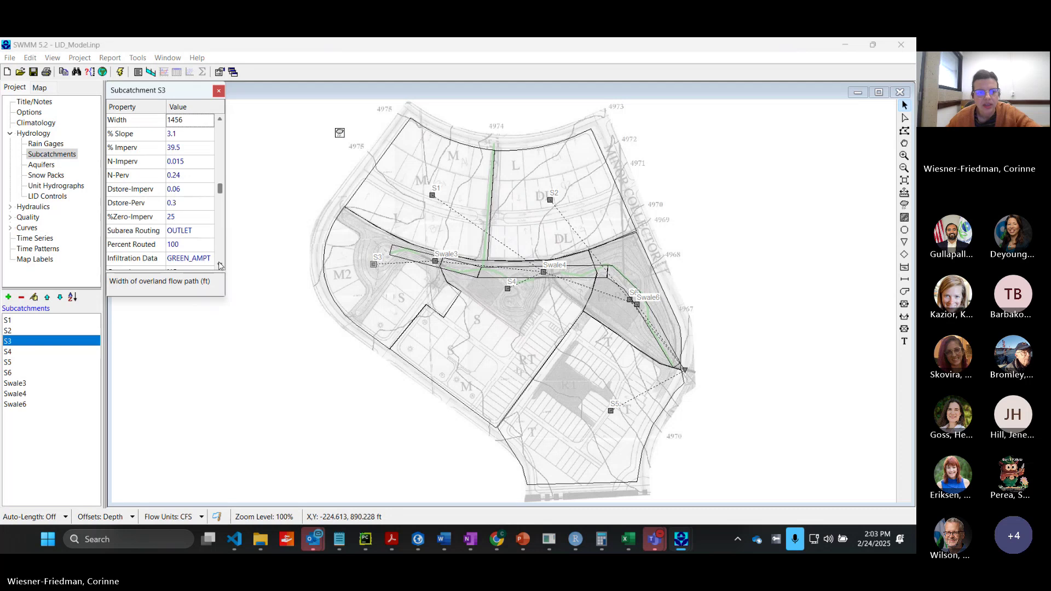
{"action": "scroll", "coordinate": [219, 266], "scroll_direction": "down", "scroll_amount": 1}
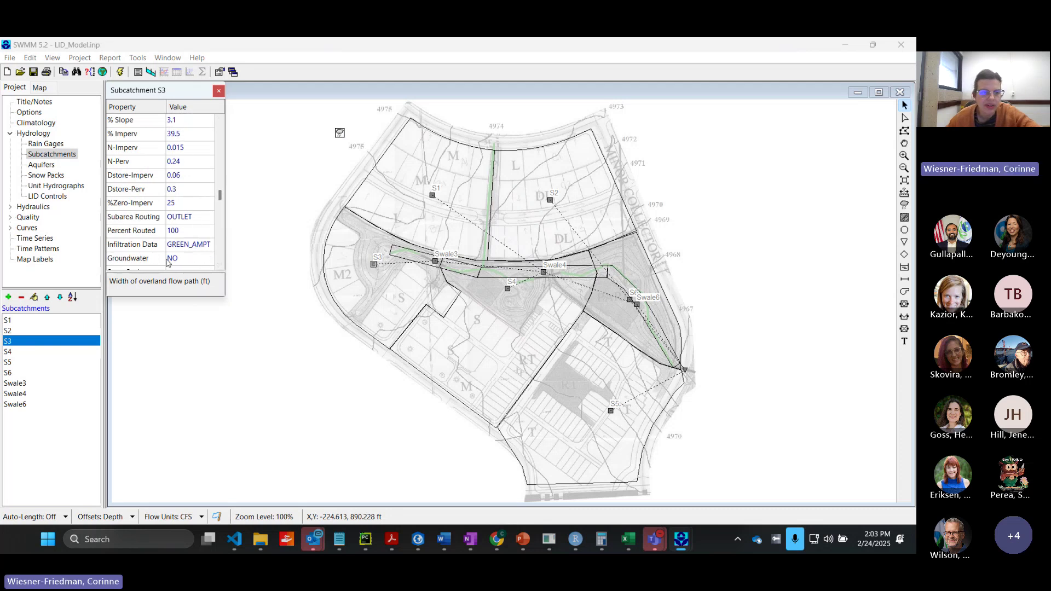
{"action": "key", "text": "Down"}
{"action": "key", "text": "Down"}
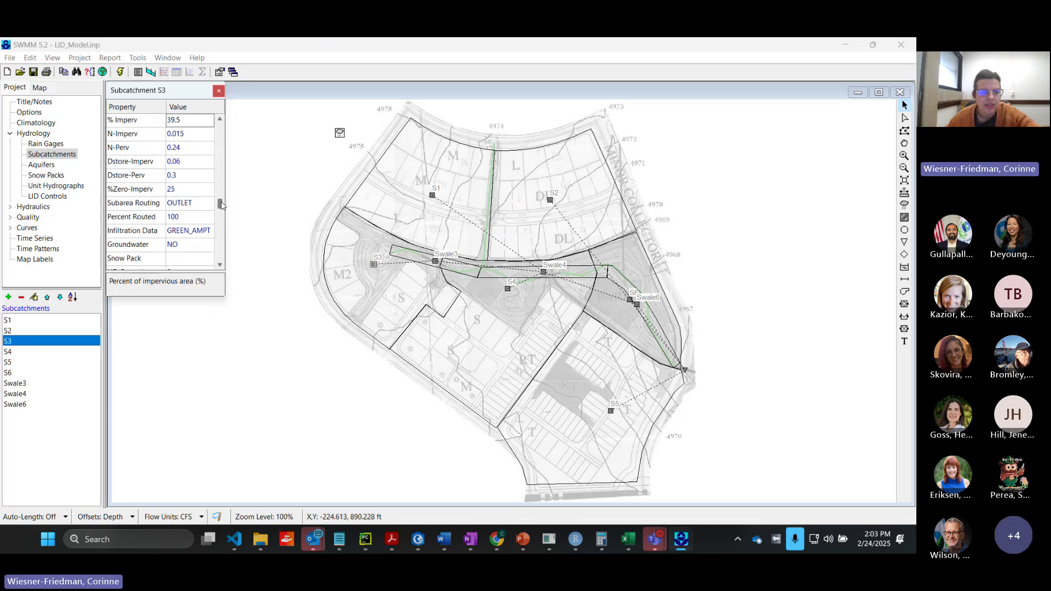
{"action": "left_click_drag", "start_coordinate": [221, 196], "coordinate": [222, 204]}
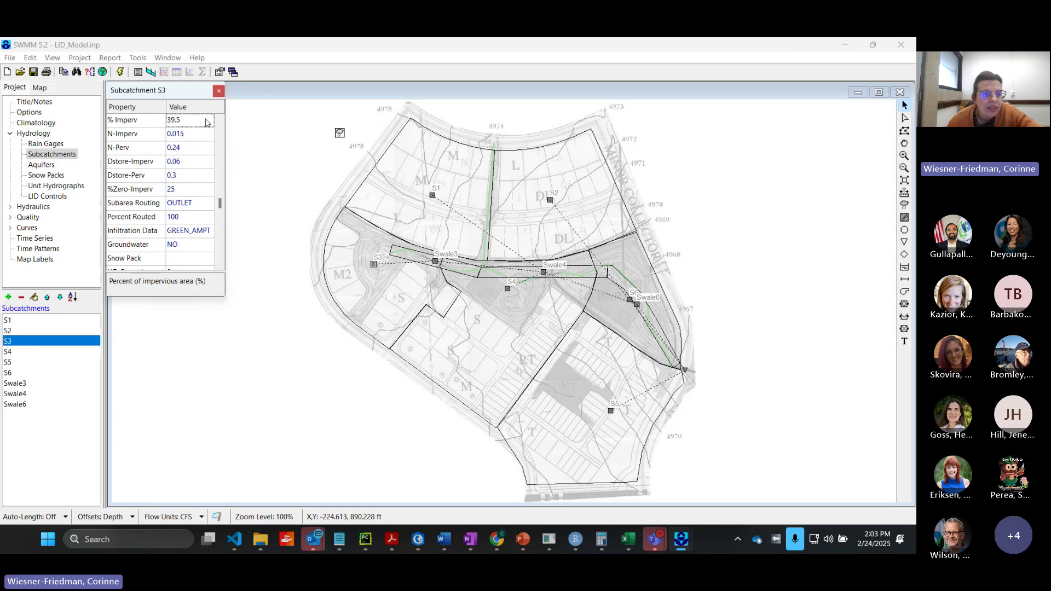
{"action": "scroll", "coordinate": [192, 147], "scroll_direction": "up", "scroll_amount": 1}
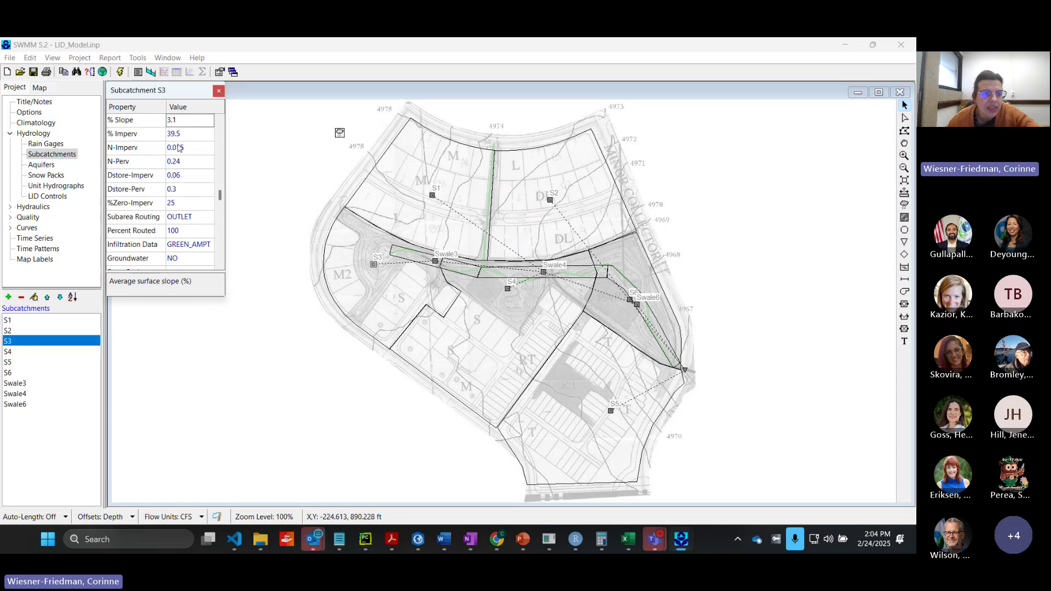
{"action": "scroll", "coordinate": [179, 148], "scroll_direction": "up", "scroll_amount": 9}
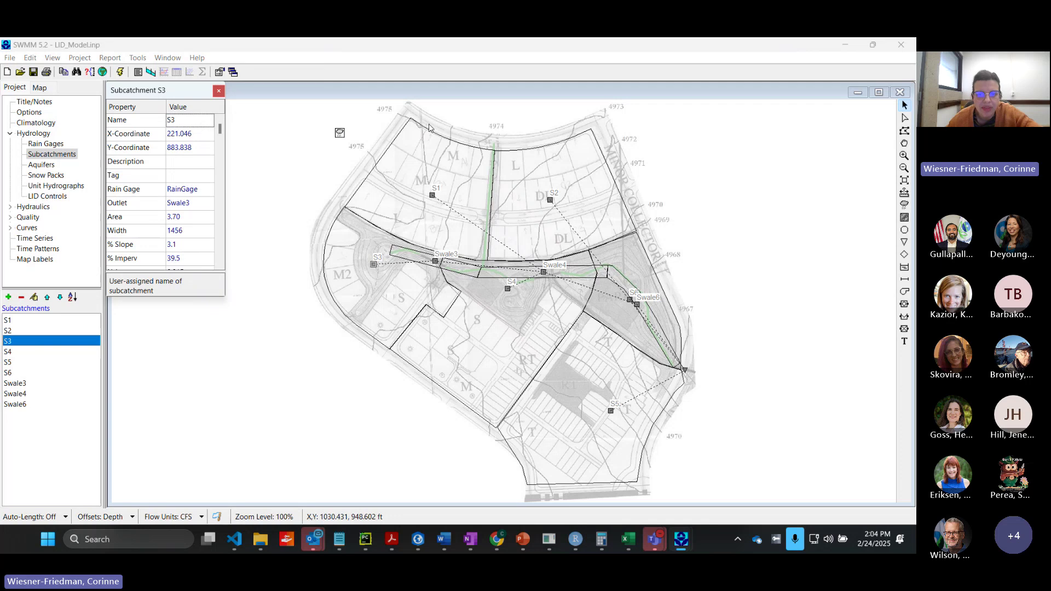
{"action": "left_click", "coordinate": [218, 91]}
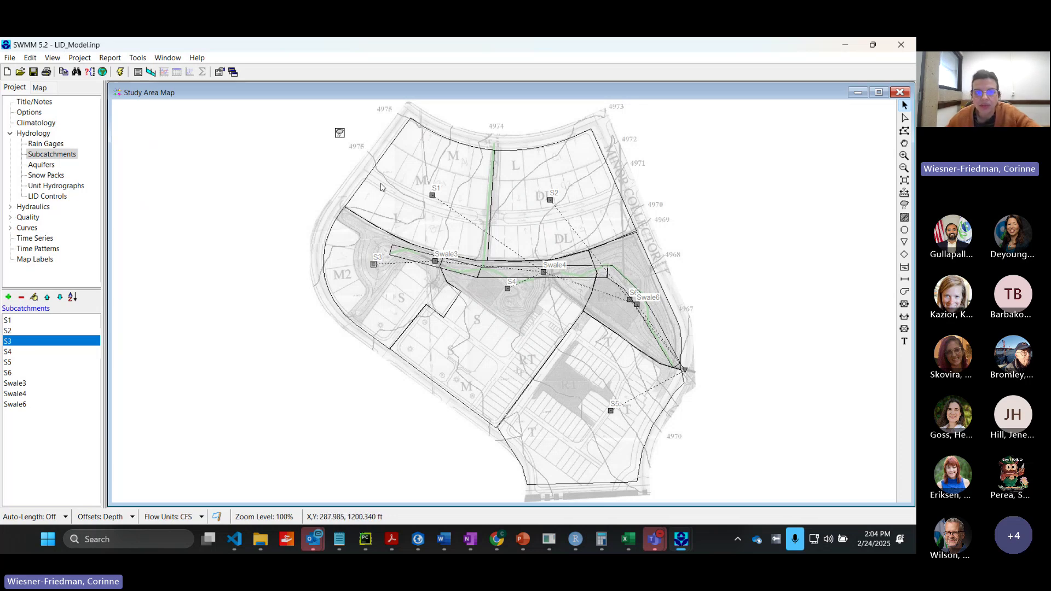
- Open the rain gage's properties and examine its rain format choices, time interval and snow catch factor
{"action": "double_click", "coordinate": [339, 132]}
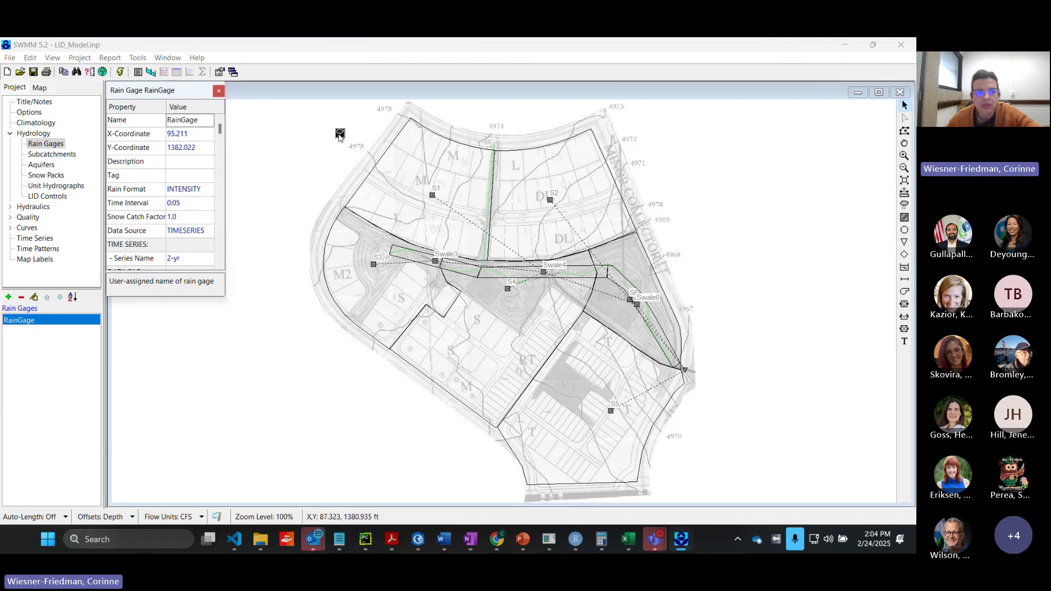
{"action": "left_click", "coordinate": [210, 192]}
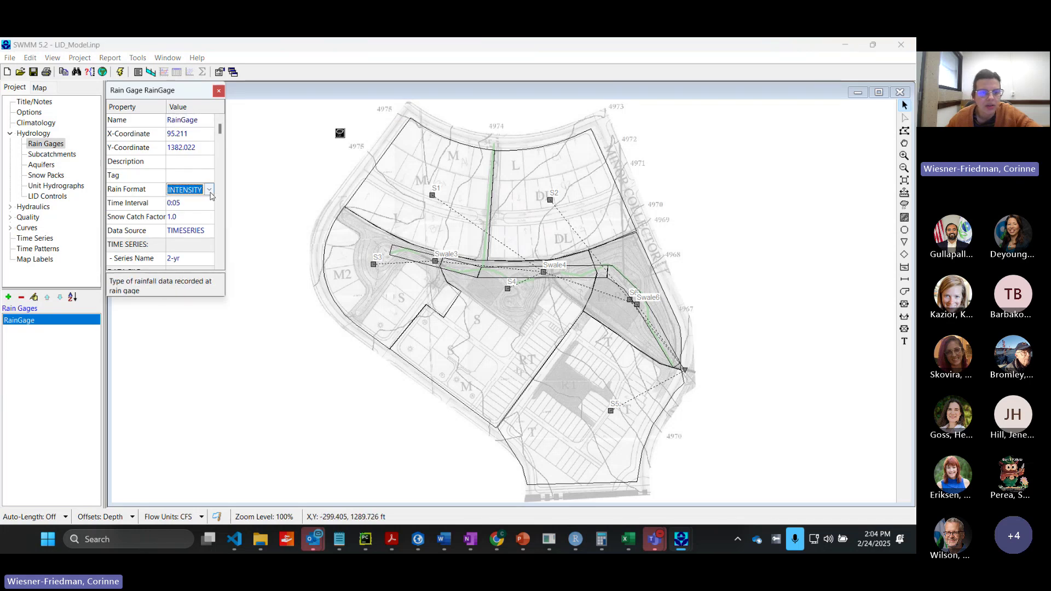
{"action": "left_click", "coordinate": [210, 190]}
{"action": "left_click", "coordinate": [210, 191]}
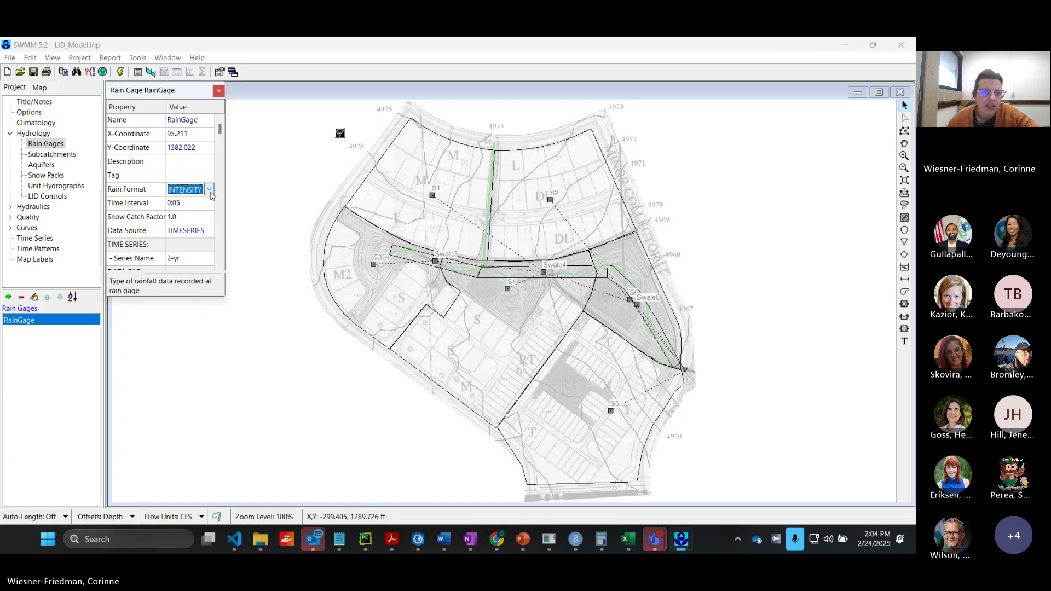
{"action": "left_click", "coordinate": [211, 191]}
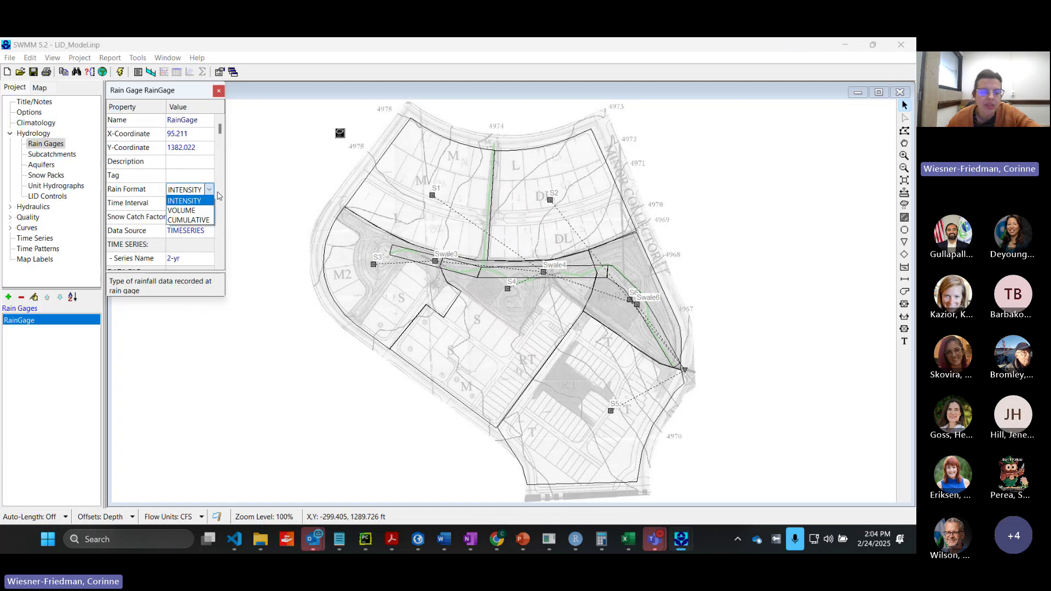
{"action": "left_click", "coordinate": [204, 204]}
{"action": "left_click", "coordinate": [204, 205]}
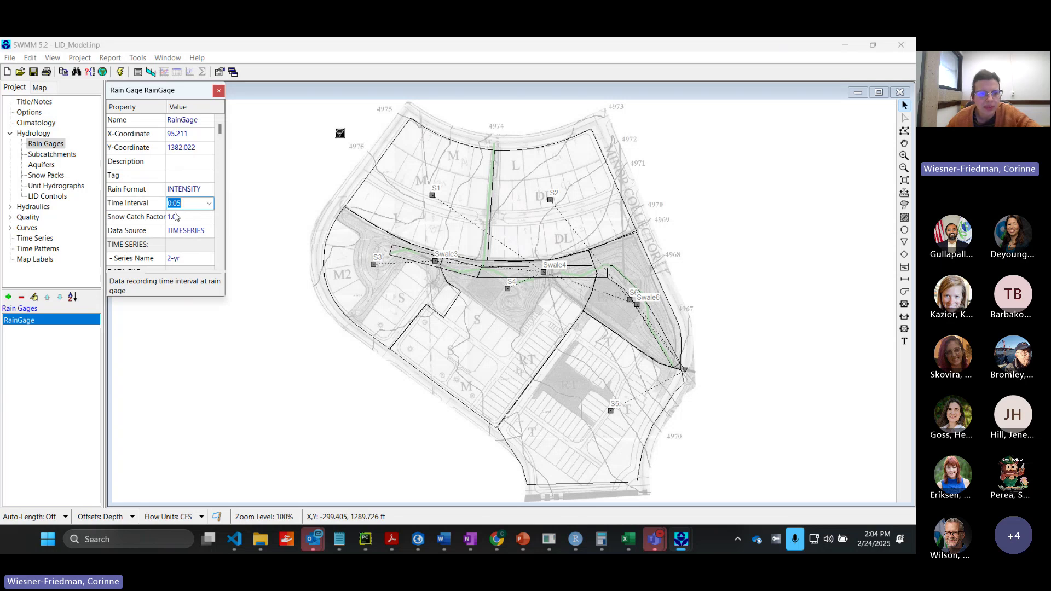
{"action": "left_click", "coordinate": [202, 220]}
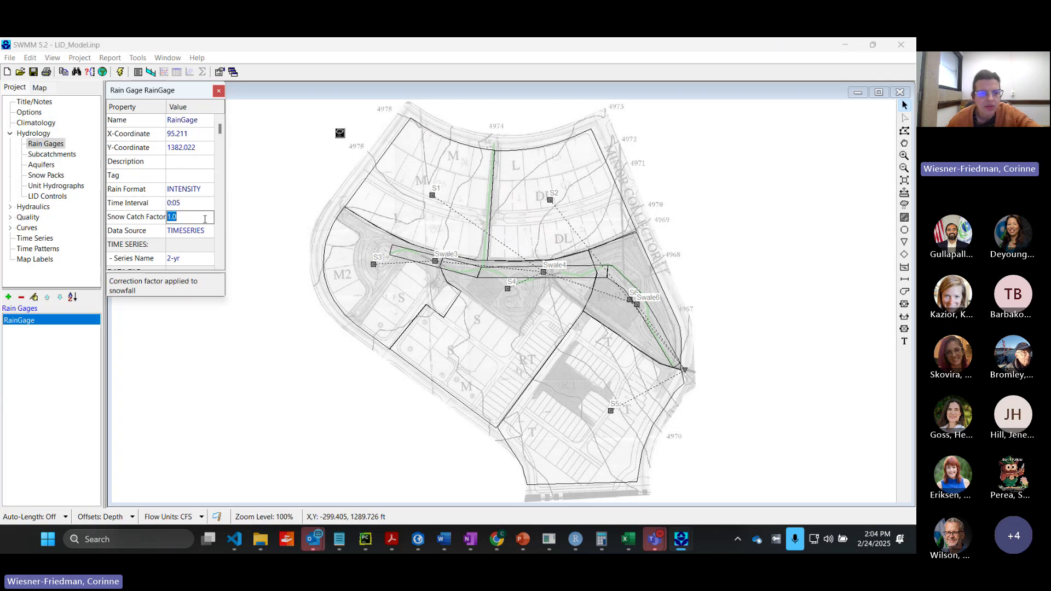
- Review the rain gage's data source and data file settings, checking its time interval, time series name and rain format
{"action": "left_click", "coordinate": [221, 264]}
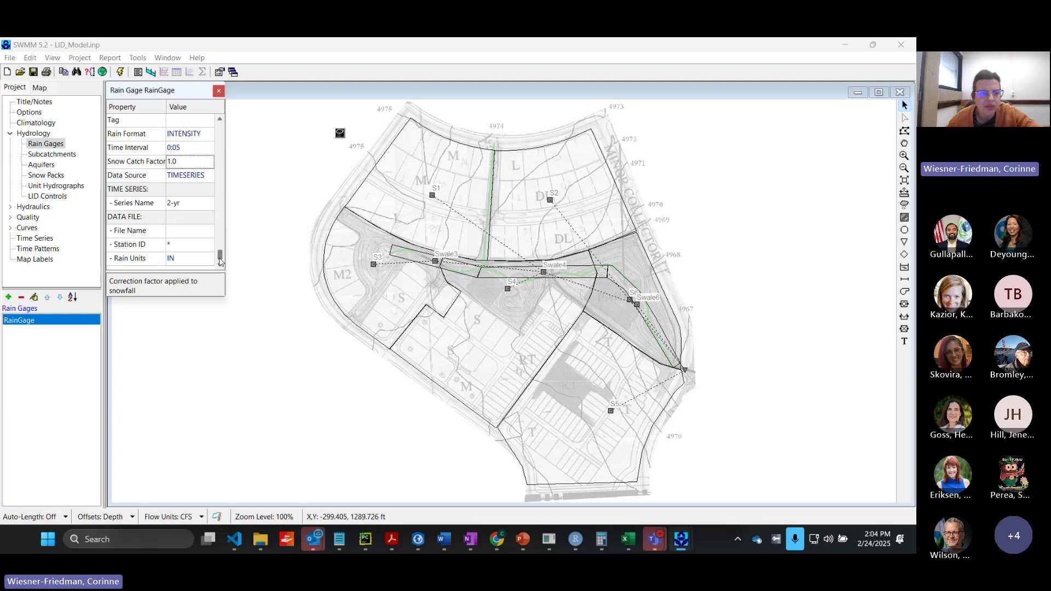
{"action": "scroll", "coordinate": [221, 257], "scroll_direction": "up", "scroll_amount": 4}
{"action": "scroll", "coordinate": [224, 252], "scroll_direction": "down", "scroll_amount": 4}
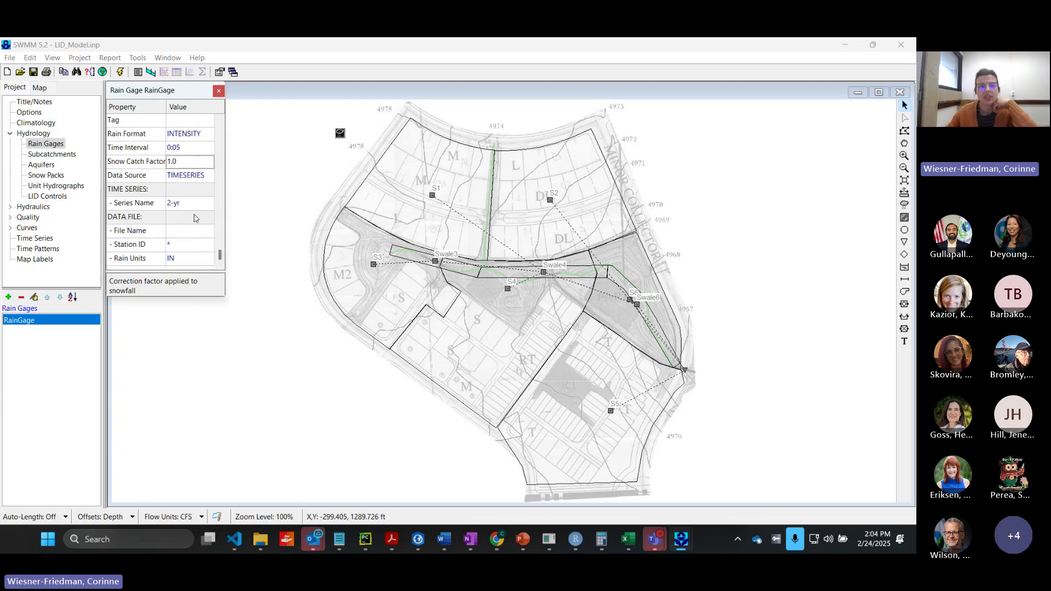
{"action": "left_click", "coordinate": [178, 149]}
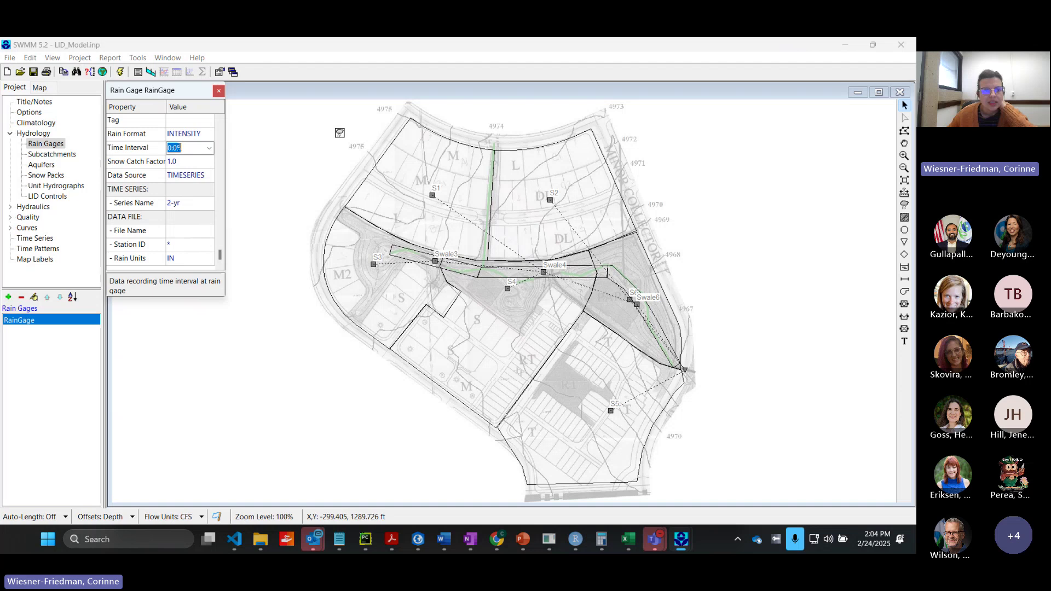
{"action": "left_click", "coordinate": [185, 202]}
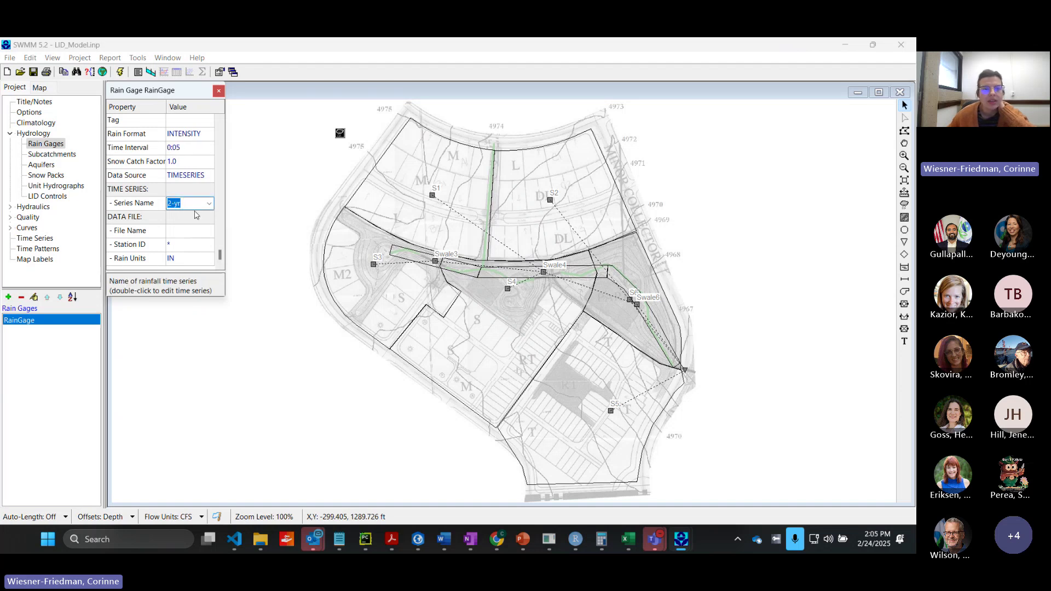
{"action": "left_click", "coordinate": [199, 134]}
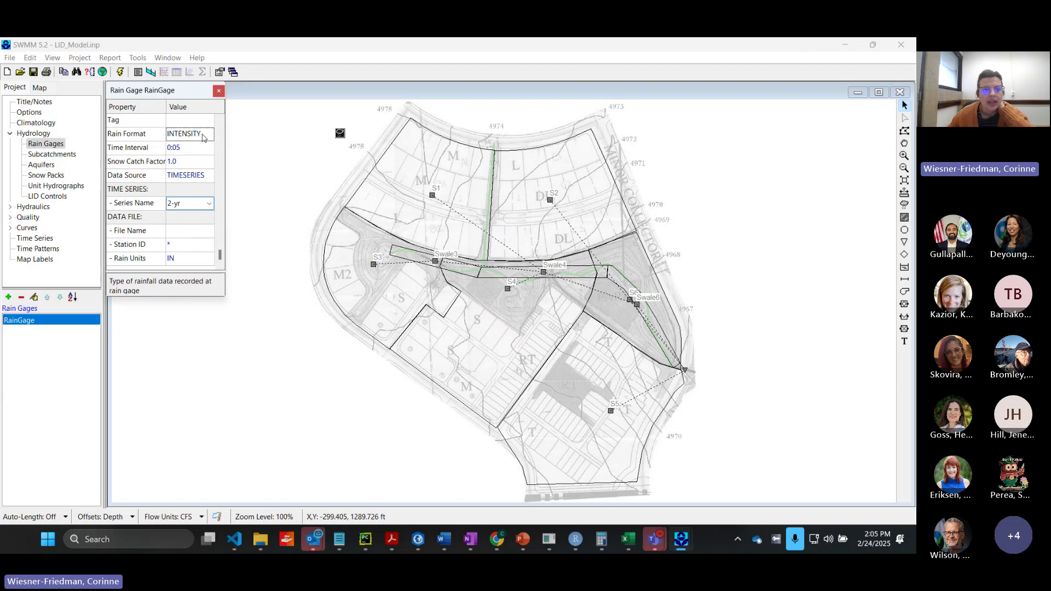
- Show the rain gage's rain format choices again, keep INTENSITY and close the property editor
{"action": "left_click", "coordinate": [219, 211]}
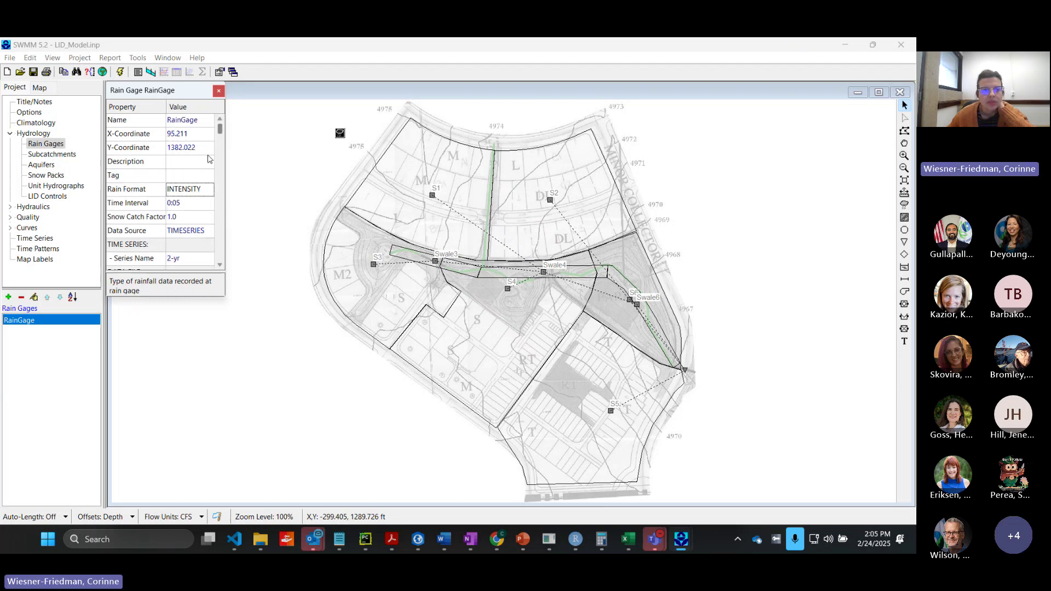
{"action": "left_click", "coordinate": [207, 192]}
{"action": "left_click", "coordinate": [208, 190]}
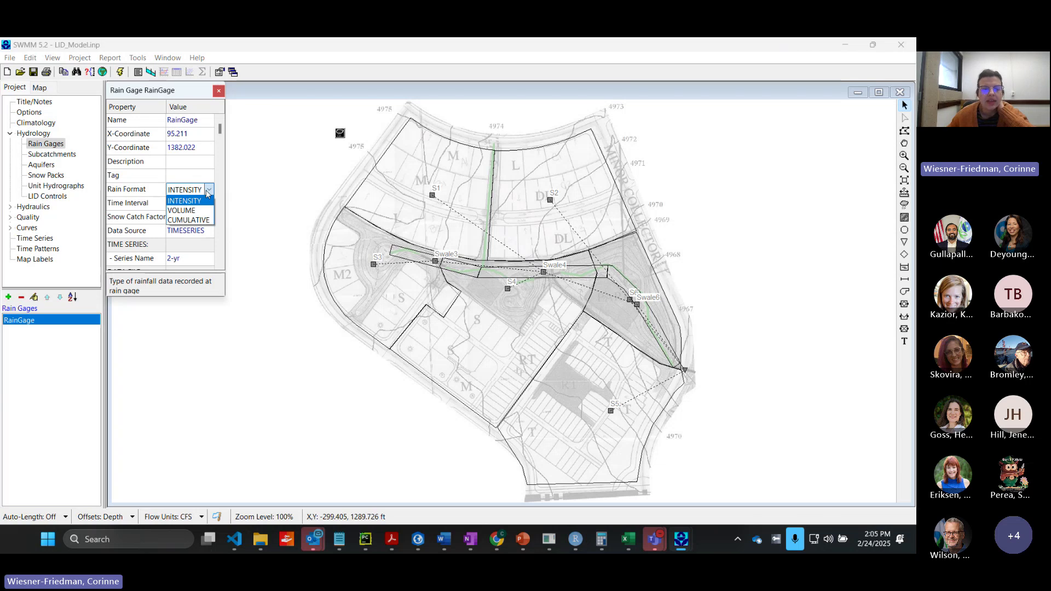
{"action": "left_click", "coordinate": [191, 203]}
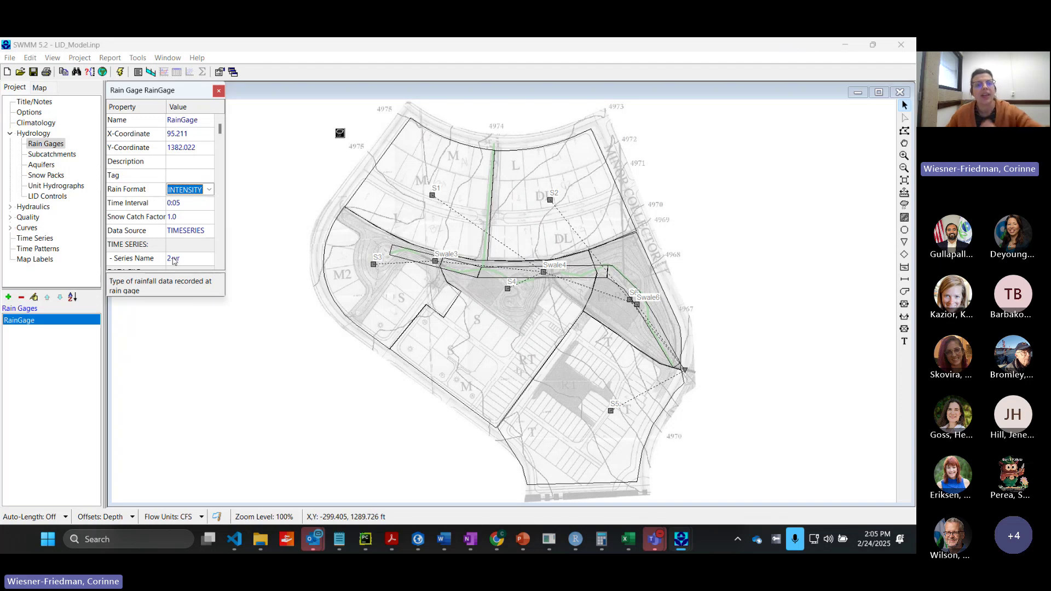
{"action": "left_click", "coordinate": [219, 90]}
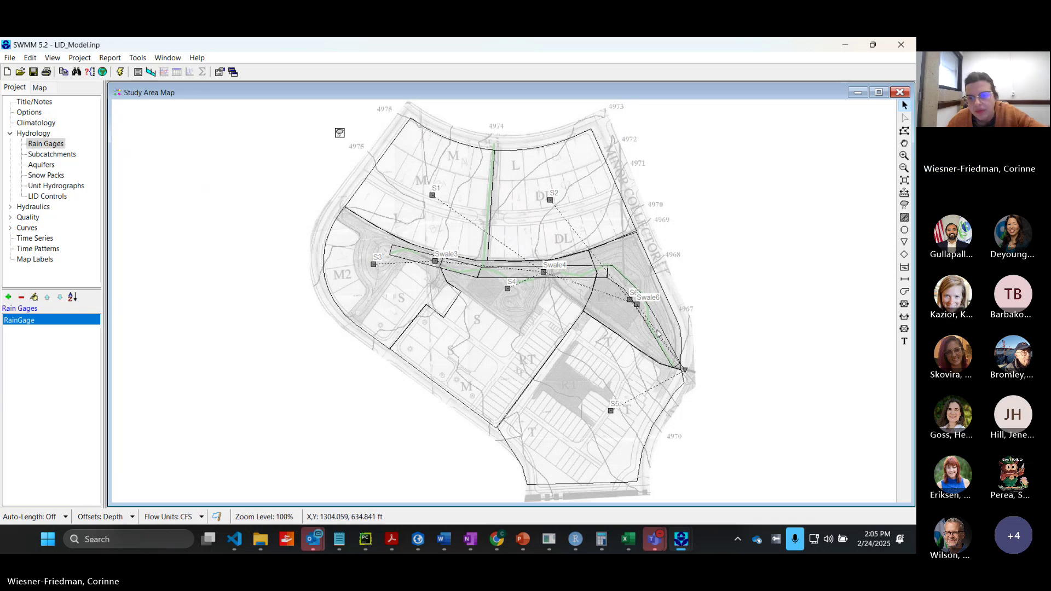
- Open the properties of outfall O1, check its treatment and invert elevation fields, and open its external inflows settings
{"action": "left_click", "coordinate": [684, 370]}
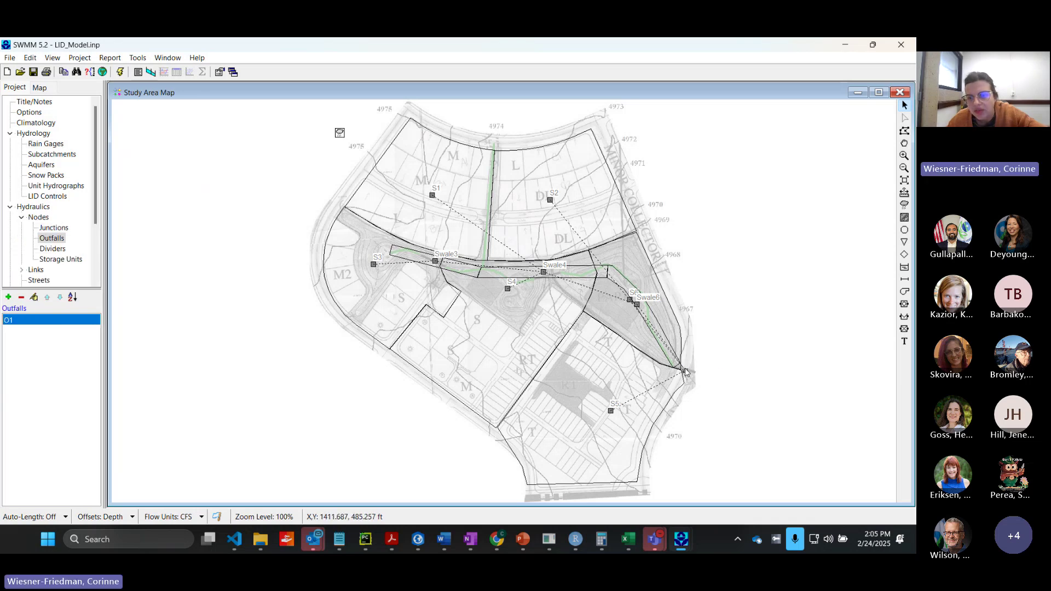
{"action": "double_click", "coordinate": [685, 372]}
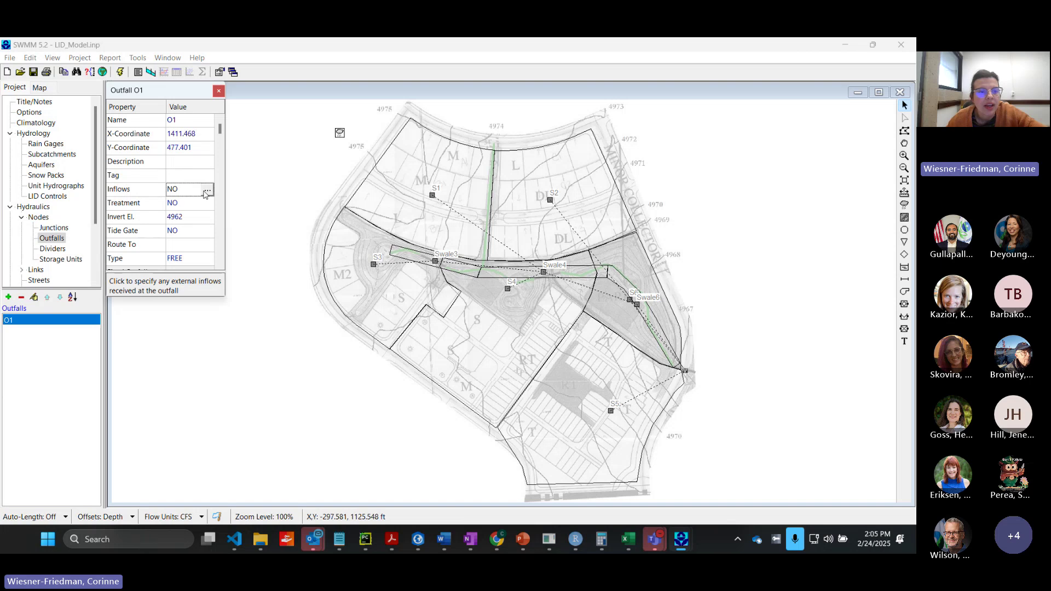
{"action": "left_click", "coordinate": [198, 203]}
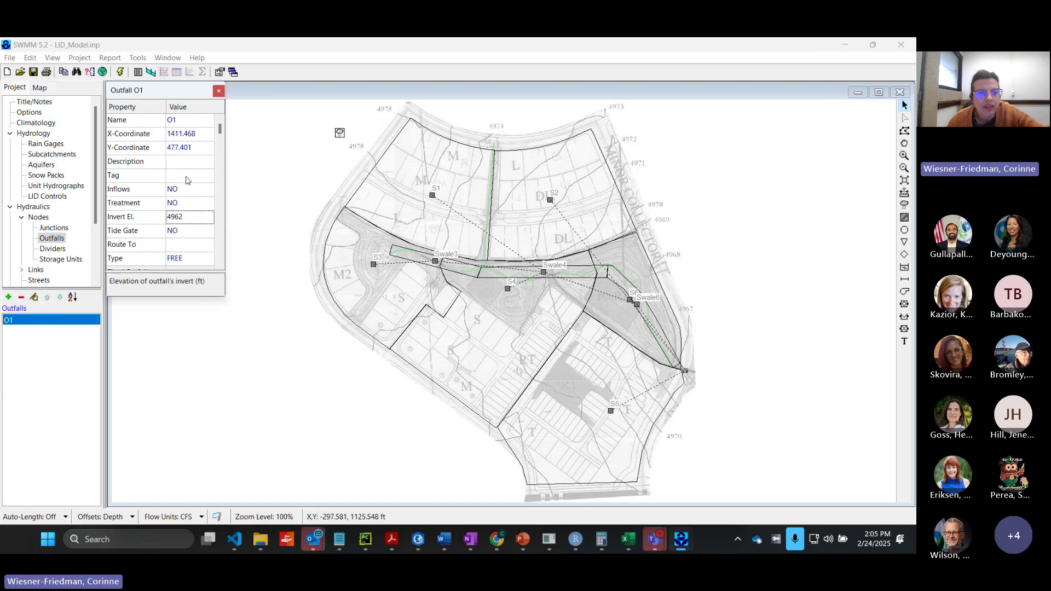
{"action": "left_click", "coordinate": [189, 191]}
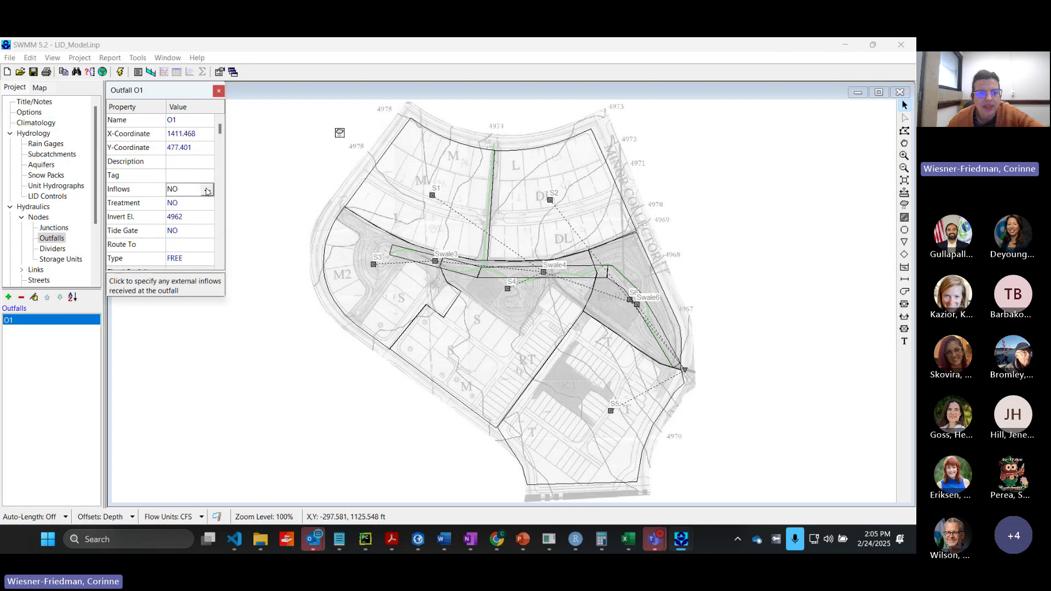
{"action": "left_click", "coordinate": [204, 190]}
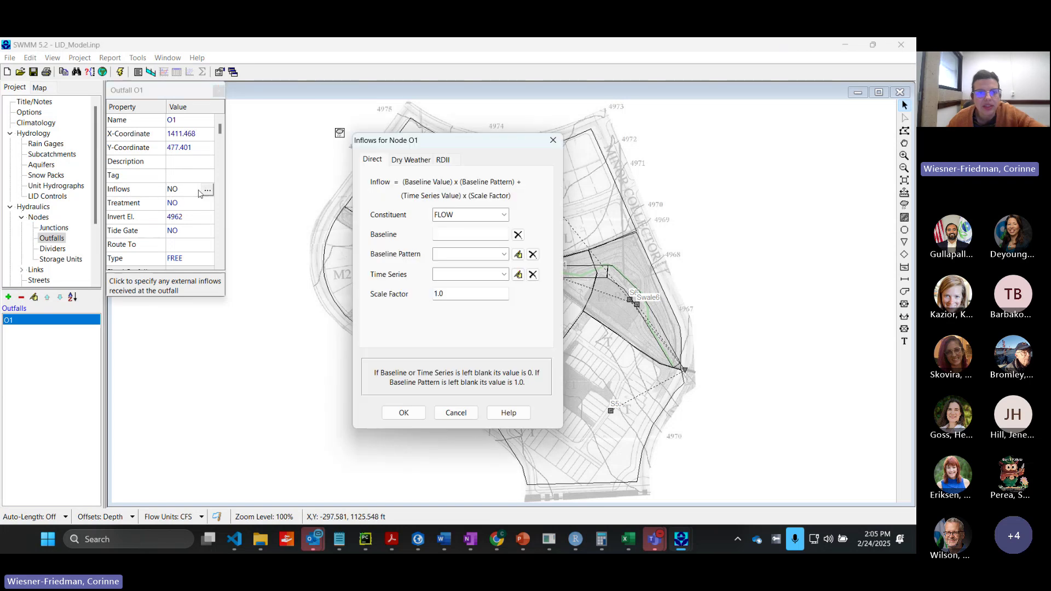
- Review outfall O1's RDII, dry weather and direct inflow settings, then close them and the outfall's properties without changes
{"action": "left_click", "coordinate": [417, 165]}
{"action": "left_click", "coordinate": [450, 163]}
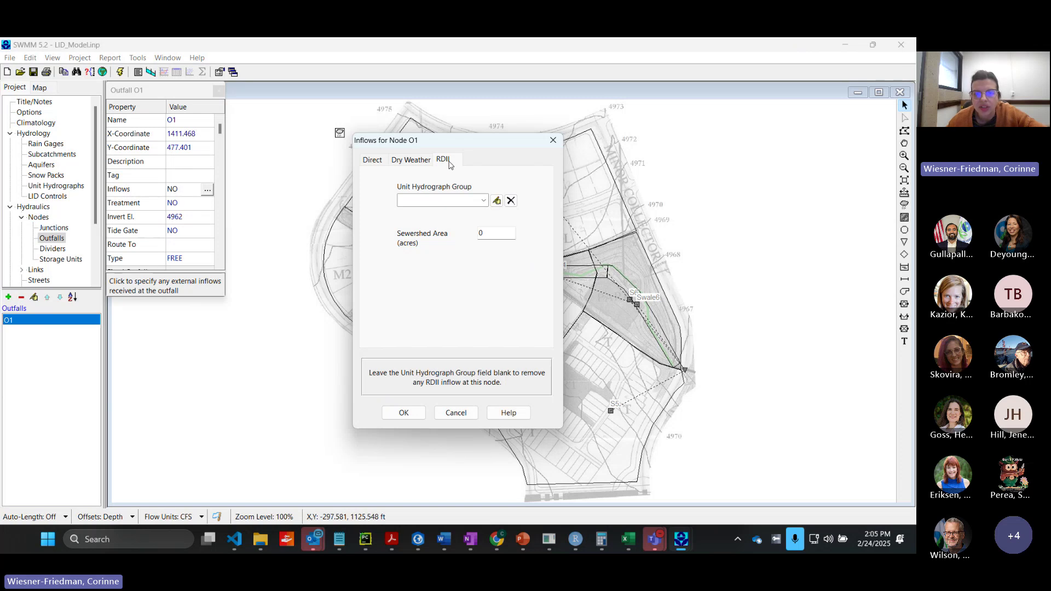
{"action": "left_click", "coordinate": [420, 164]}
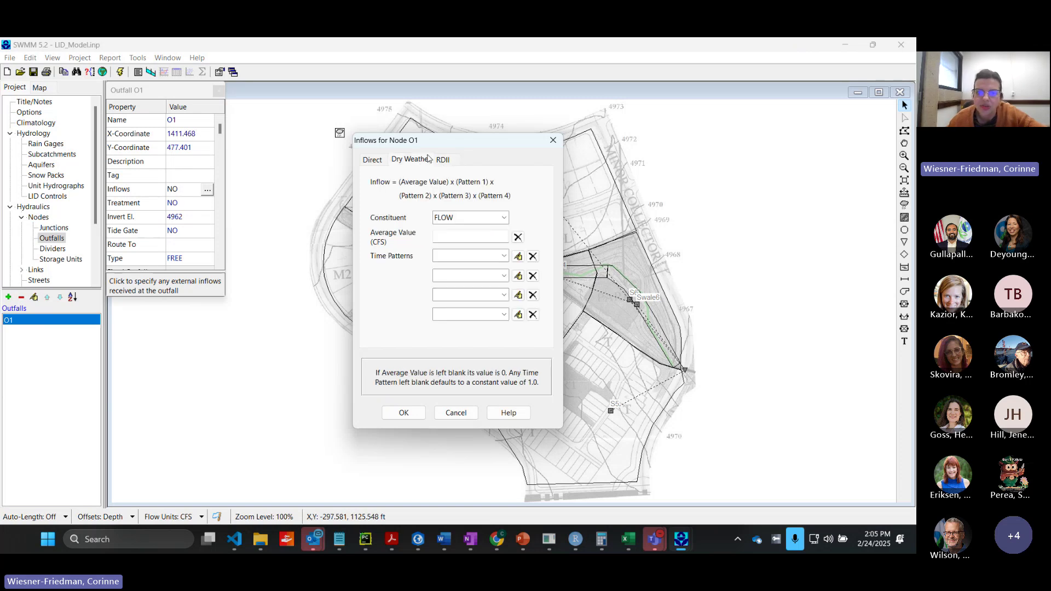
{"action": "left_click", "coordinate": [379, 165]}
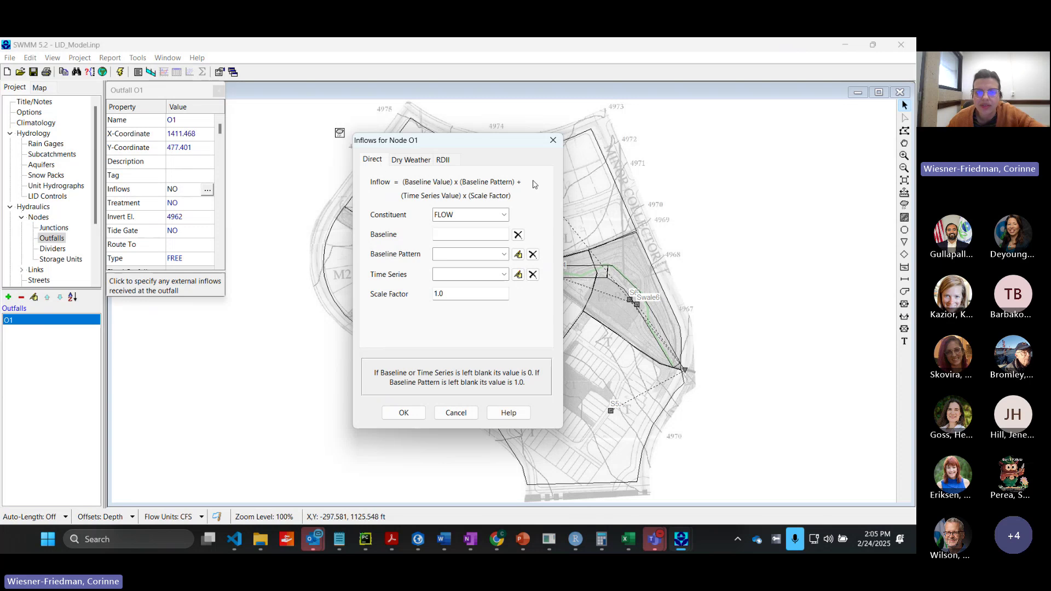
{"action": "left_click", "coordinate": [553, 141]}
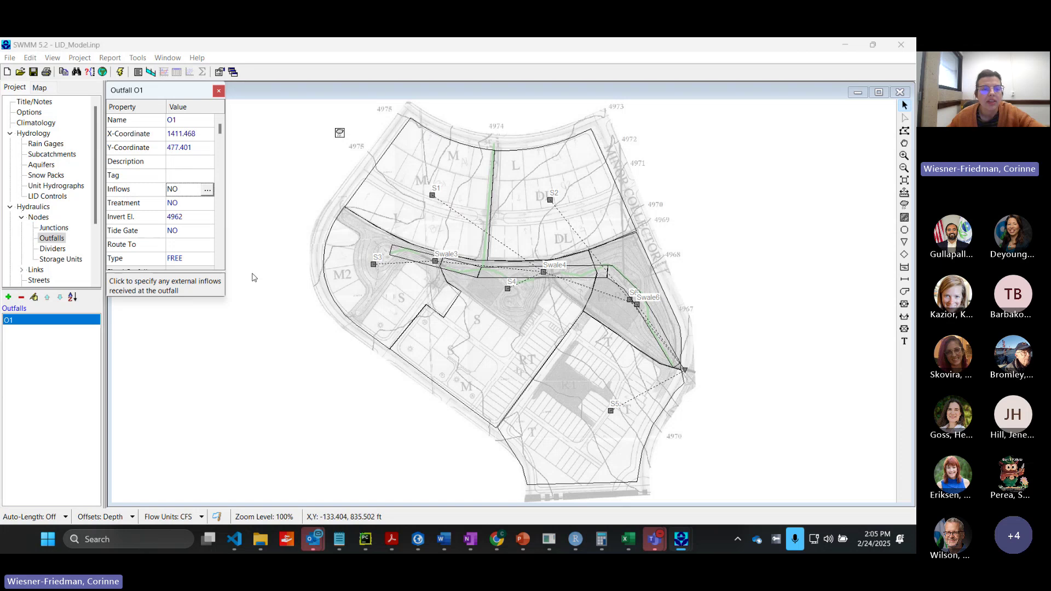
{"action": "left_click", "coordinate": [218, 90]}
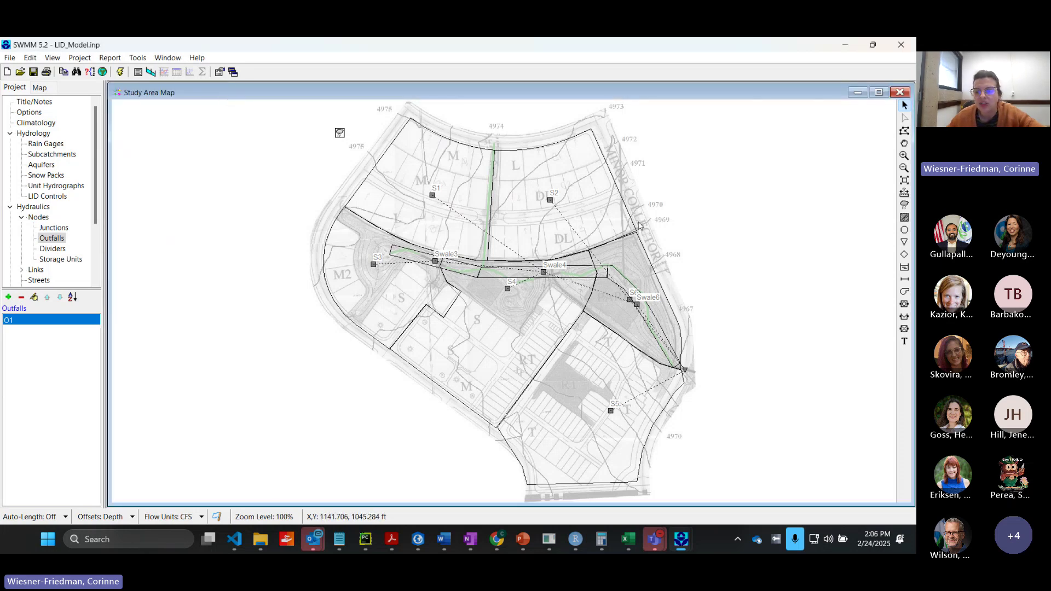